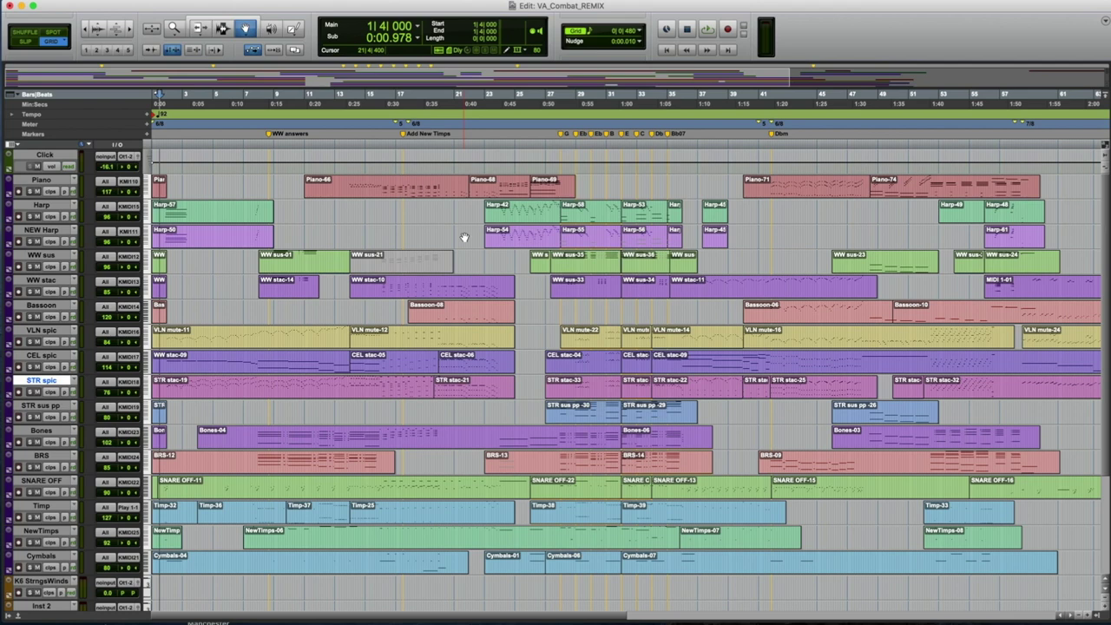
Start playback and examine the notes of the opening STR spic clip in the MIDI Editor.
key("space")
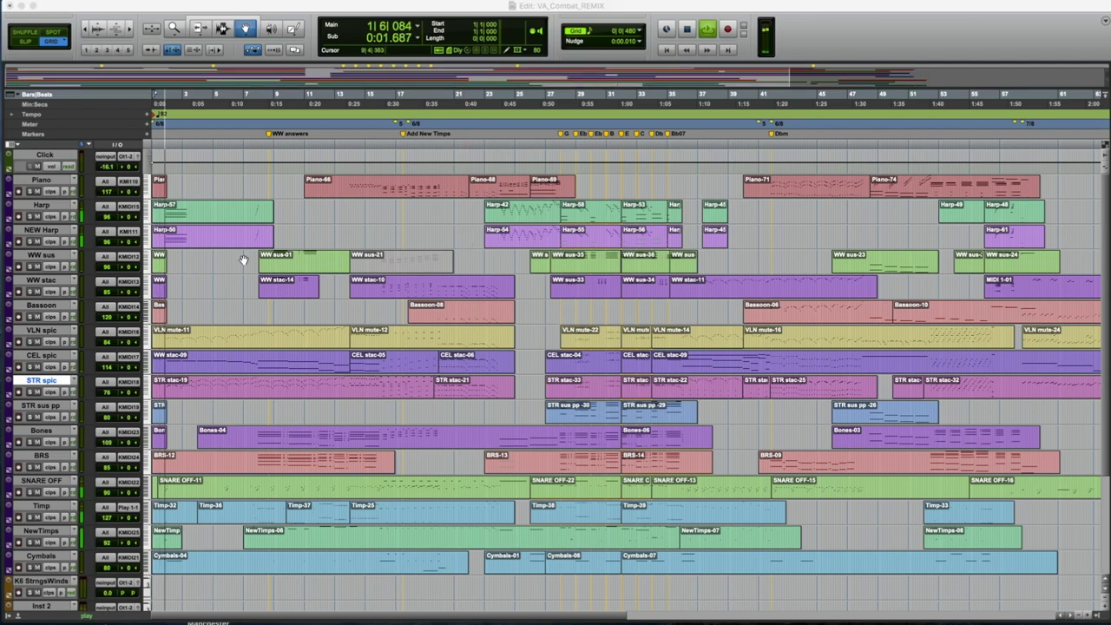
double_click(205, 390)
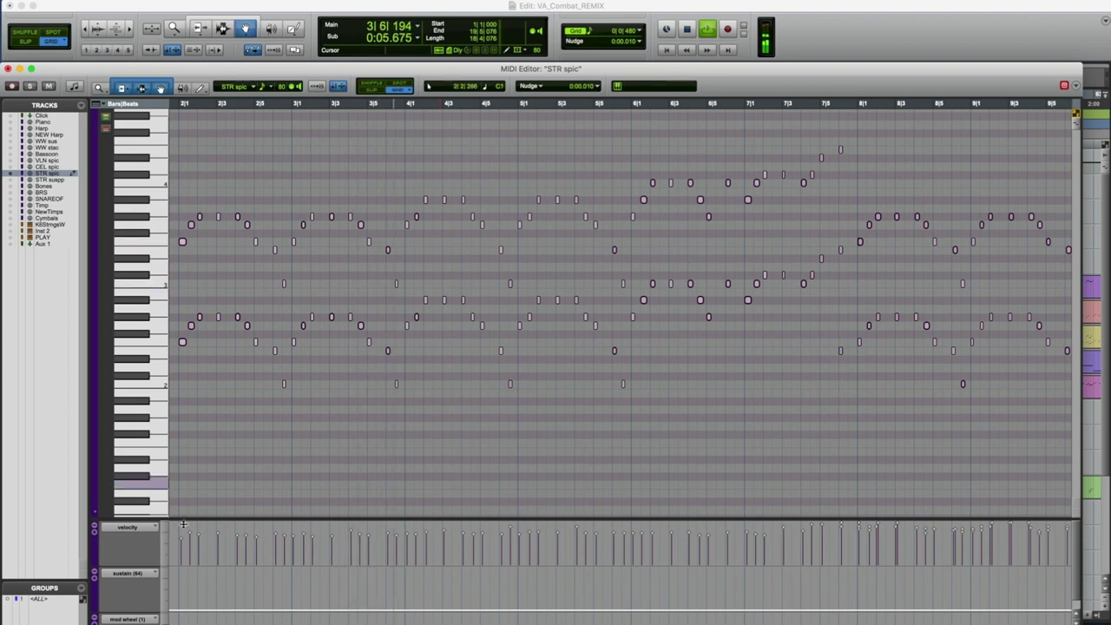
key("super+alt+bracketleft")
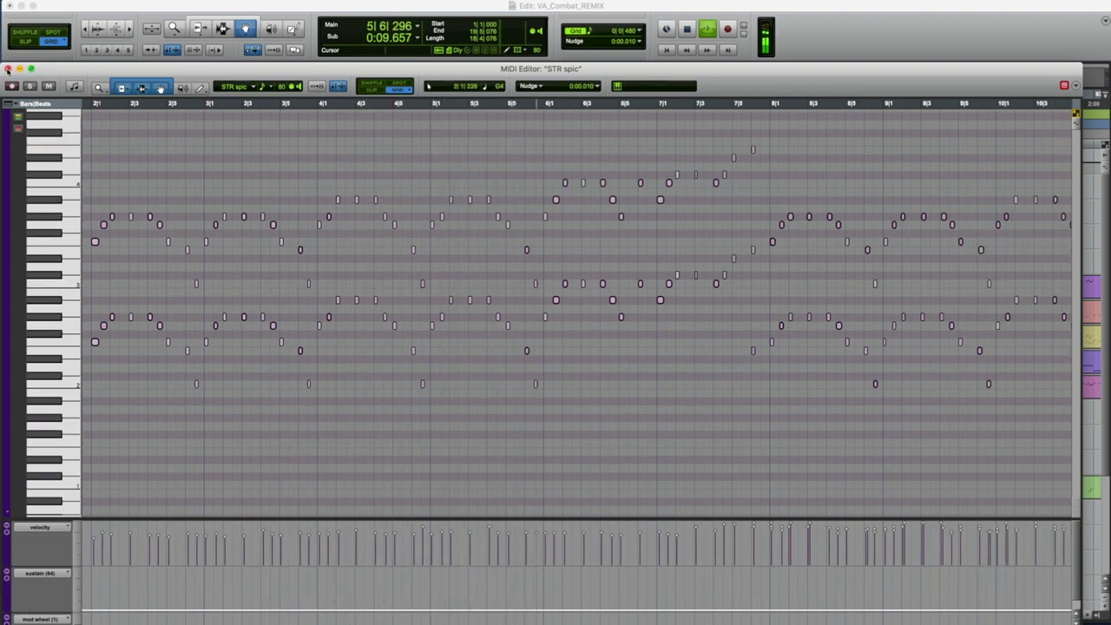
left_click(7, 69)
Examine the notes of the Bones-04 clip and the Piano-66 clip in the MIDI Editor during playback.
double_click(309, 446)
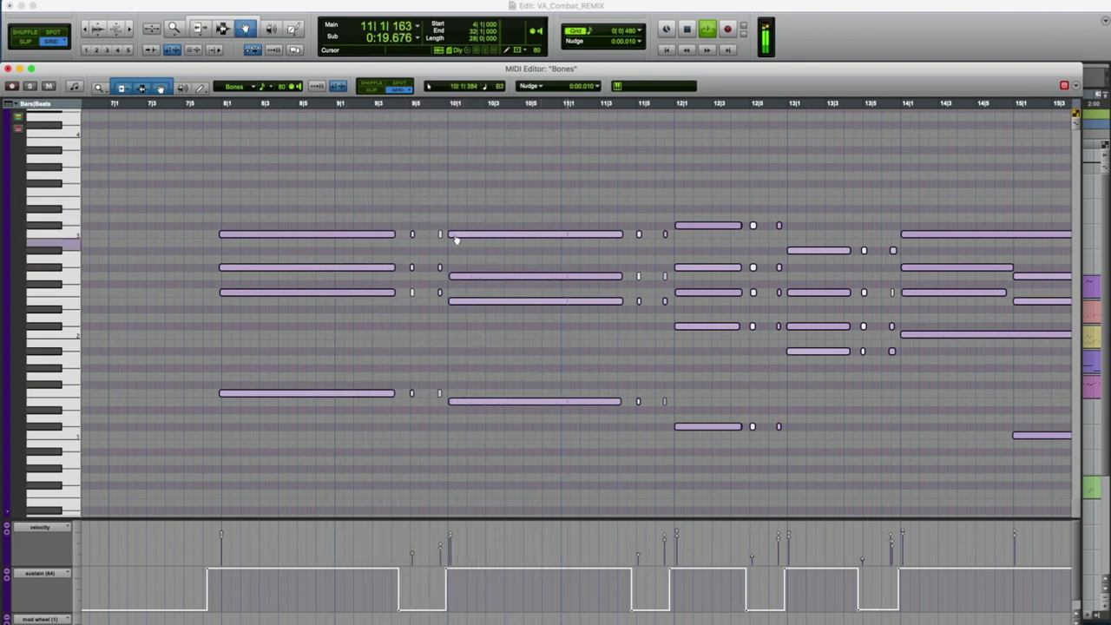
left_click(8, 69)
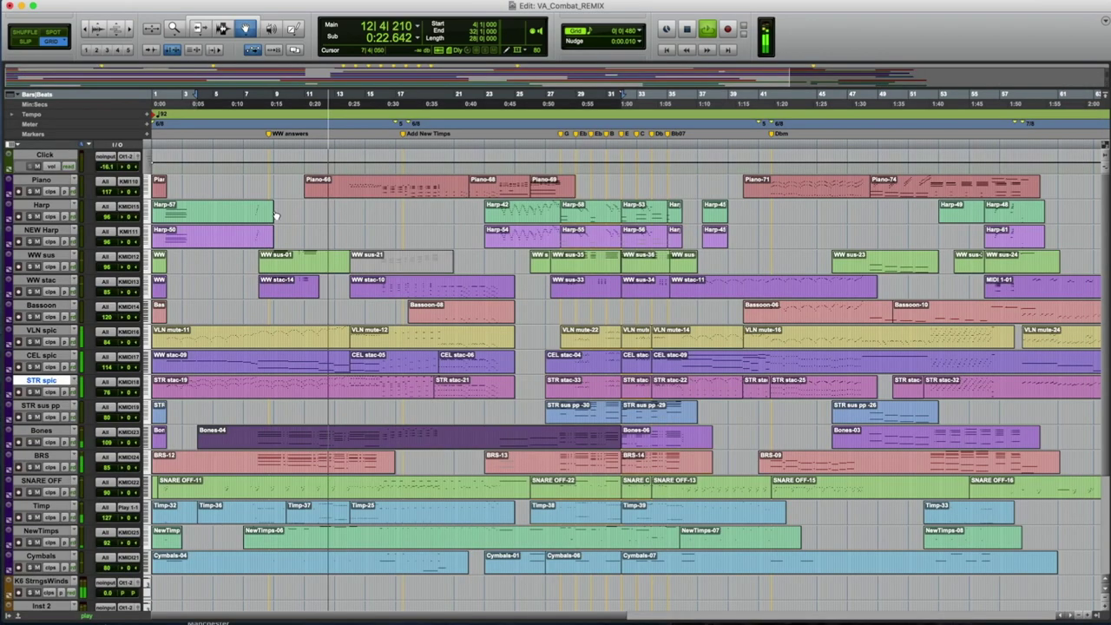
double_click(354, 198)
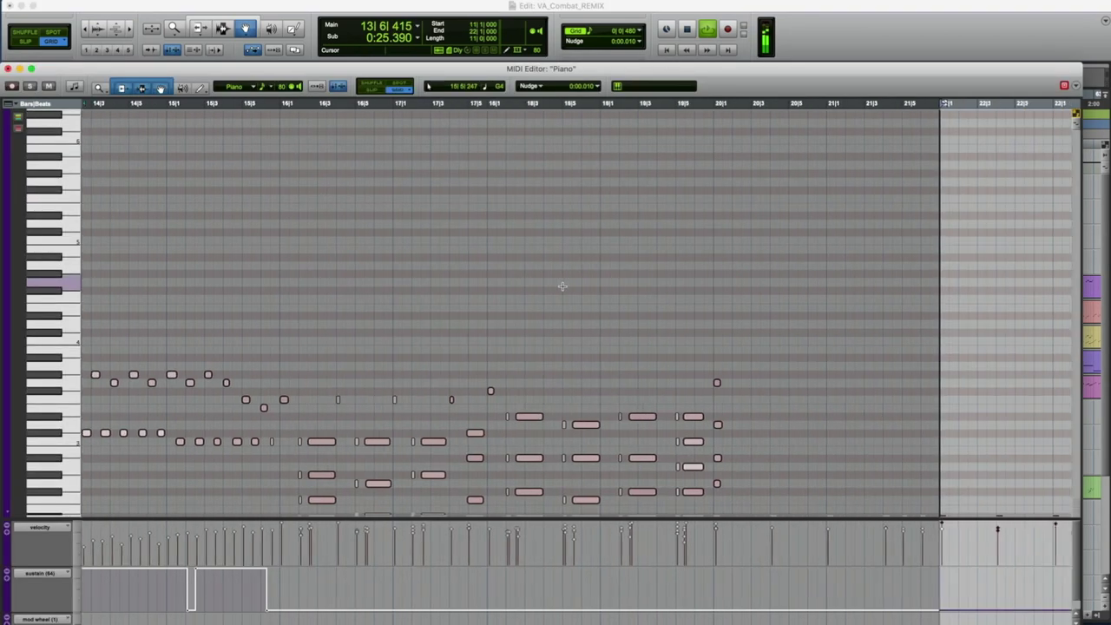
scroll(563, 287, "down", 5)
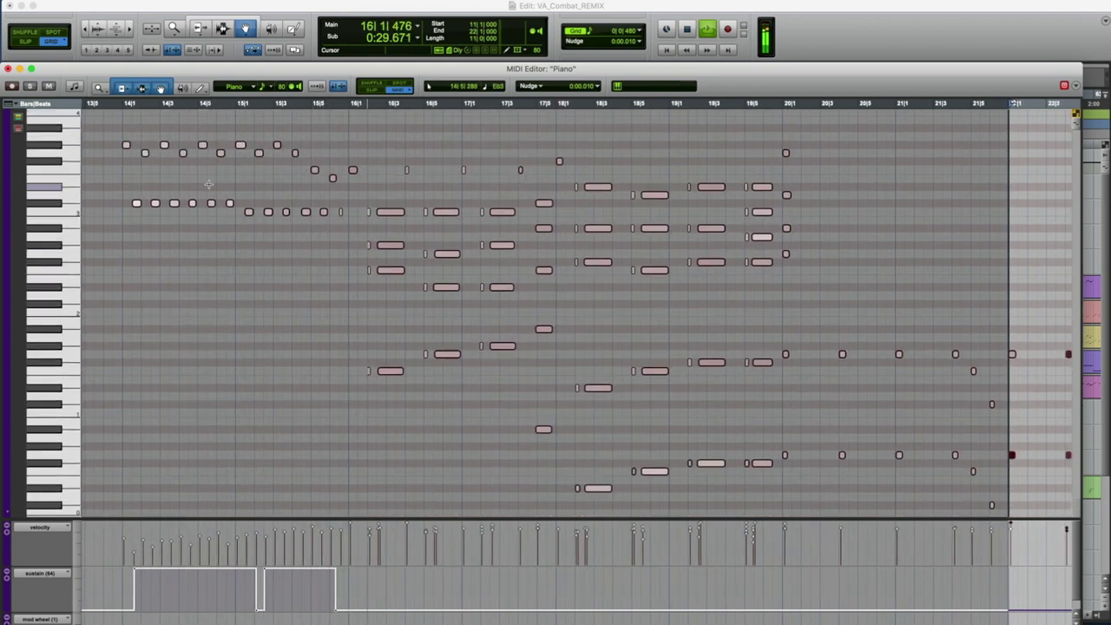
left_click(8, 68)
Inspect the CEL stac-06 clip and the piano chords from bar 24 in the MIDI Editor during playback.
double_click(831, 269)
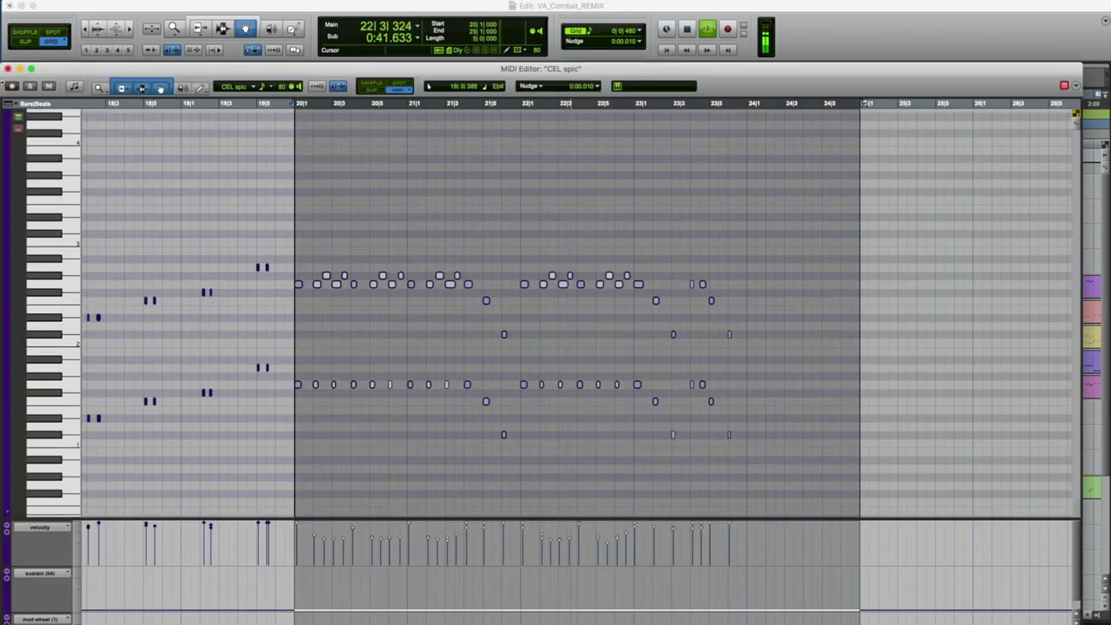
left_click(7, 69)
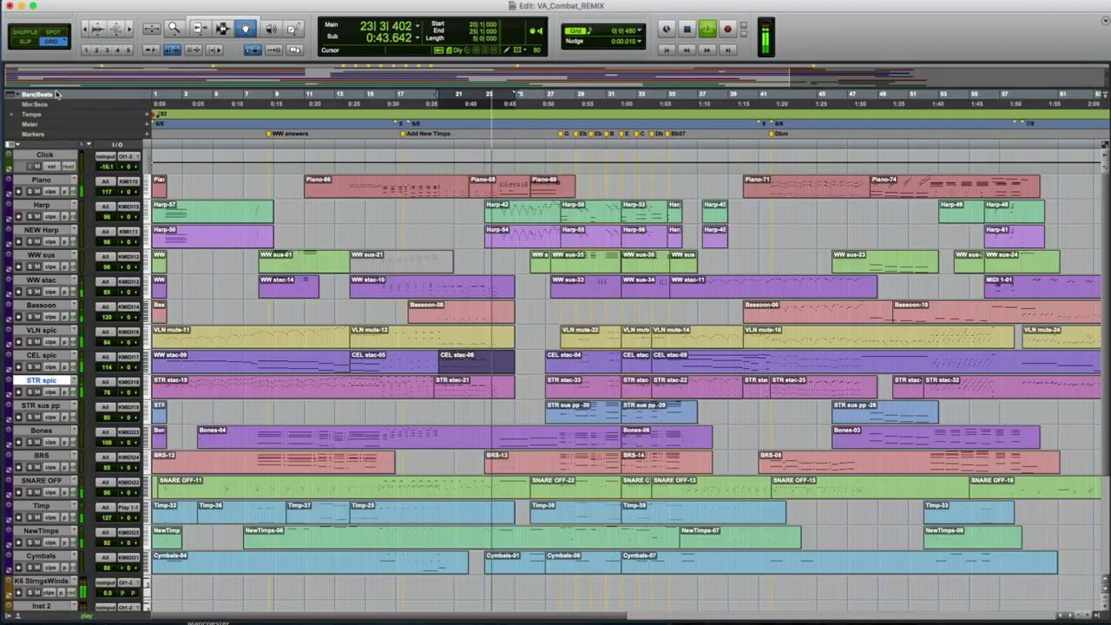
double_click(509, 187)
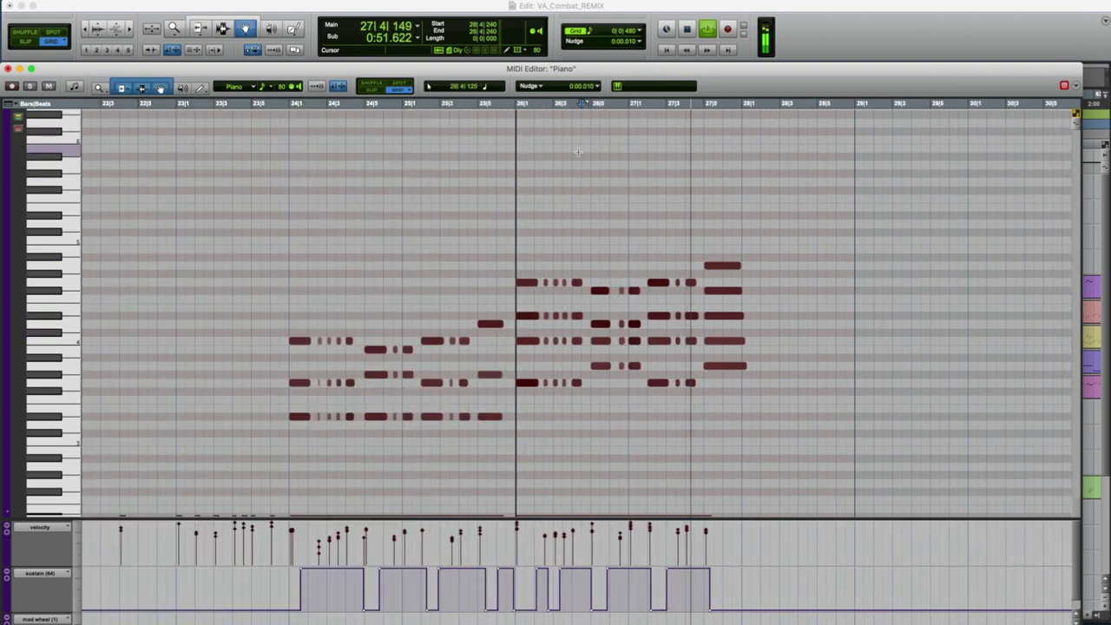
key("ctrl+equal")
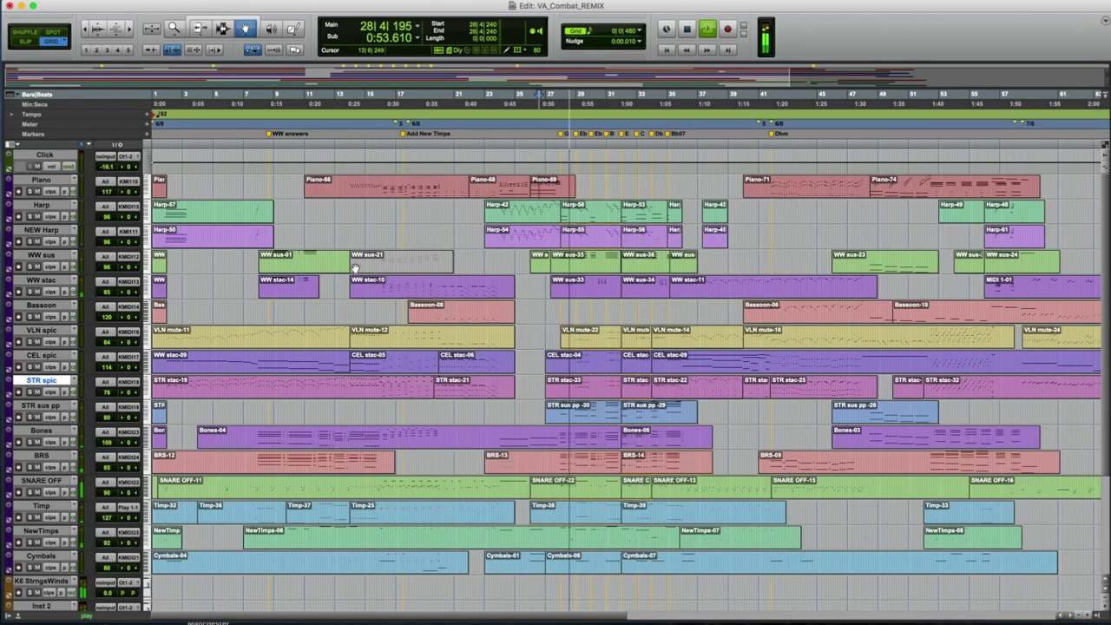
Examine the Bones chords around bars 28 to 36 in the MIDI Editor, placing the edit cursor at bar 33.
double_click(572, 432)
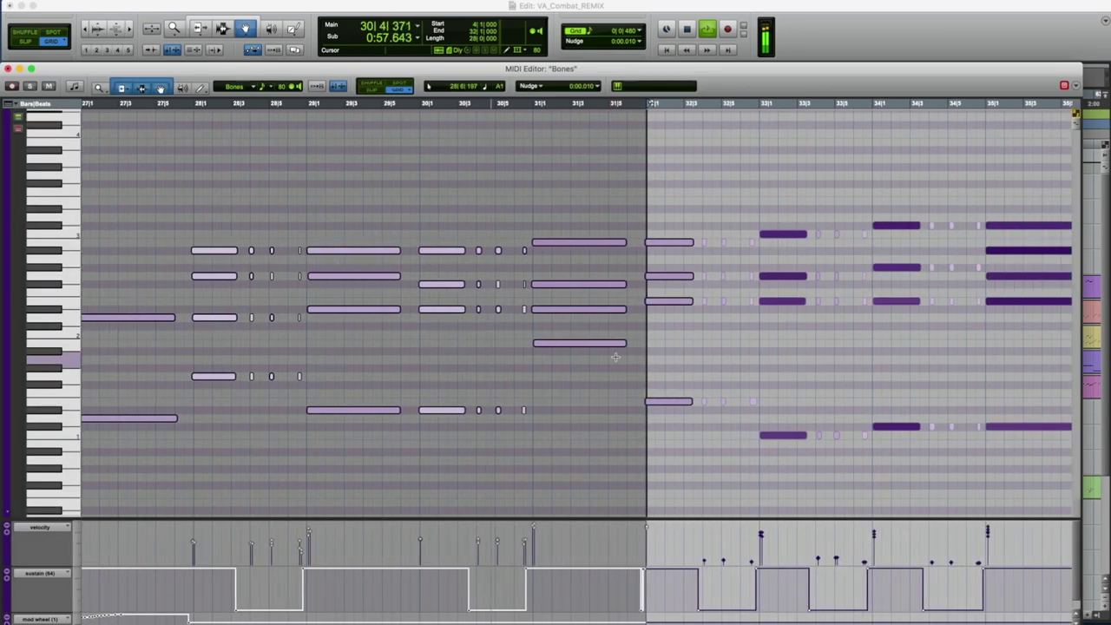
left_click(760, 177)
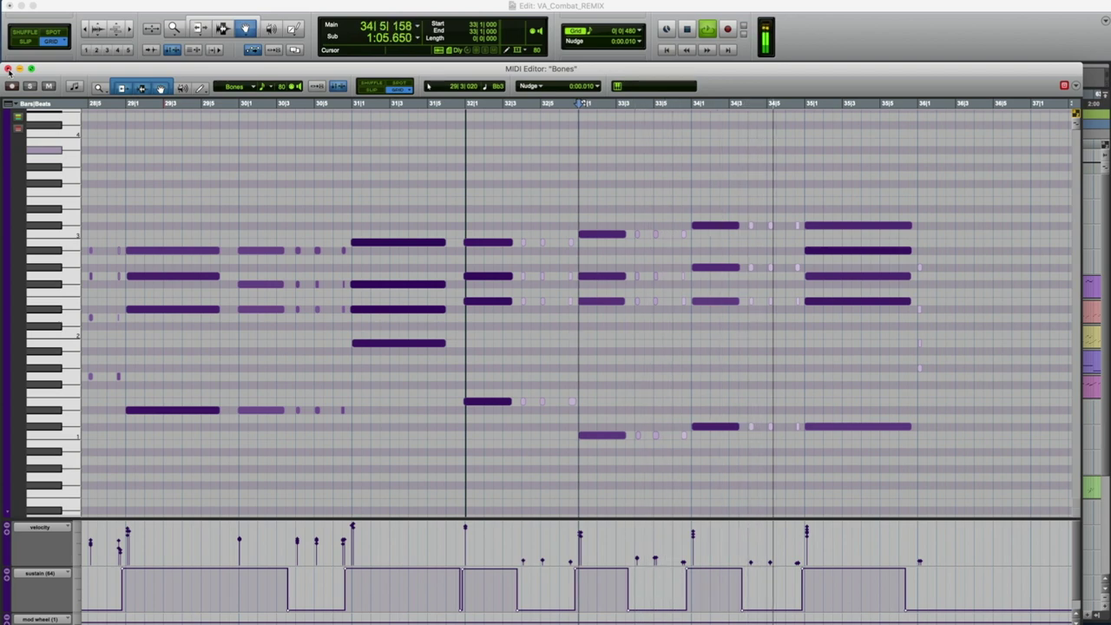
left_click(8, 69)
Inspect the VLN mute-14 clip in the MIDI Editor with the STR spic and CEL spic tracks' notes shown alongside it.
left_click(716, 344)
double_click(717, 345)
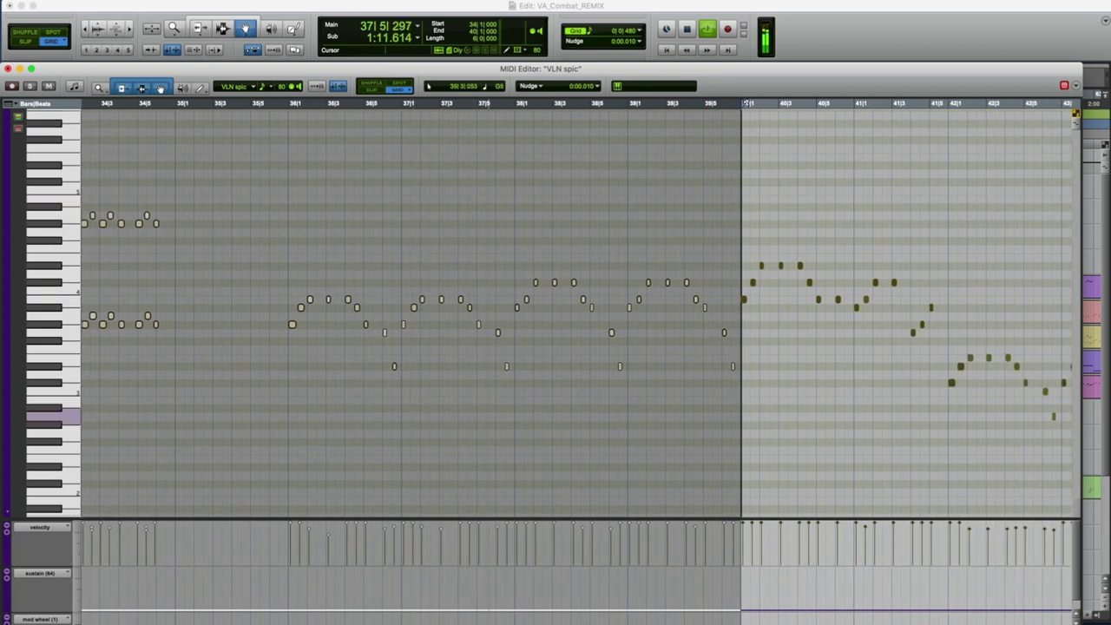
left_click(3, 340)
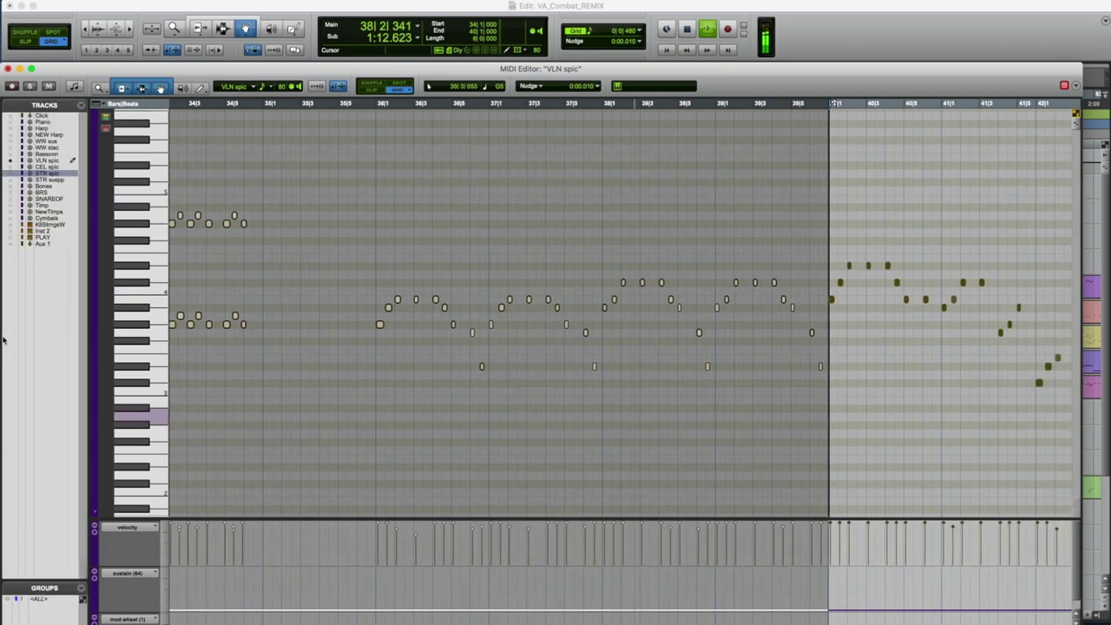
left_click(10, 173)
left_click(10, 166)
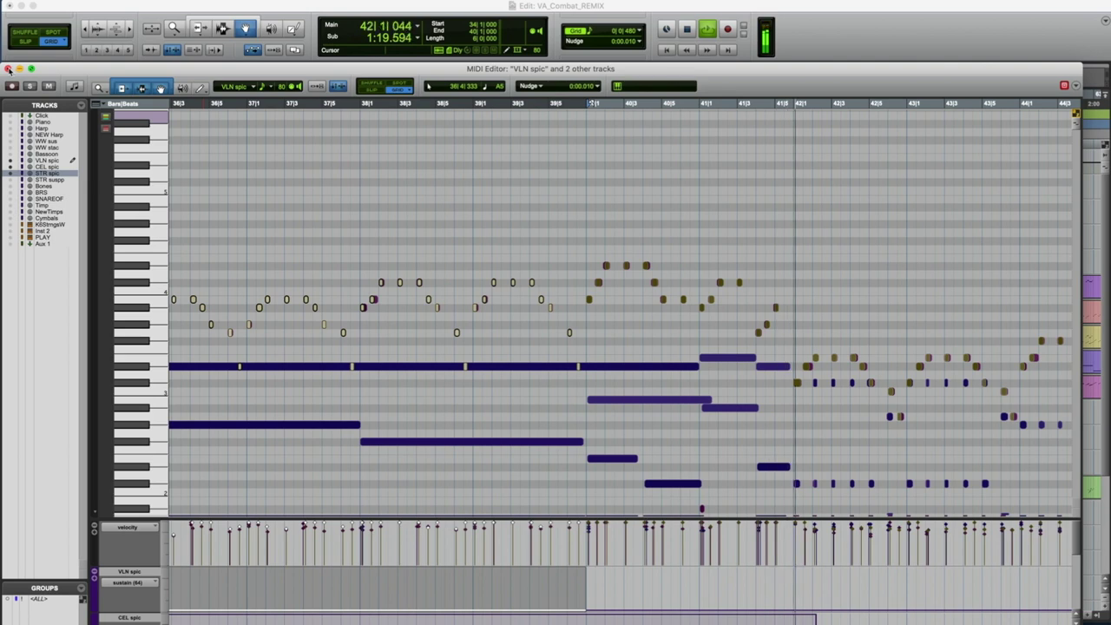
left_click(8, 68)
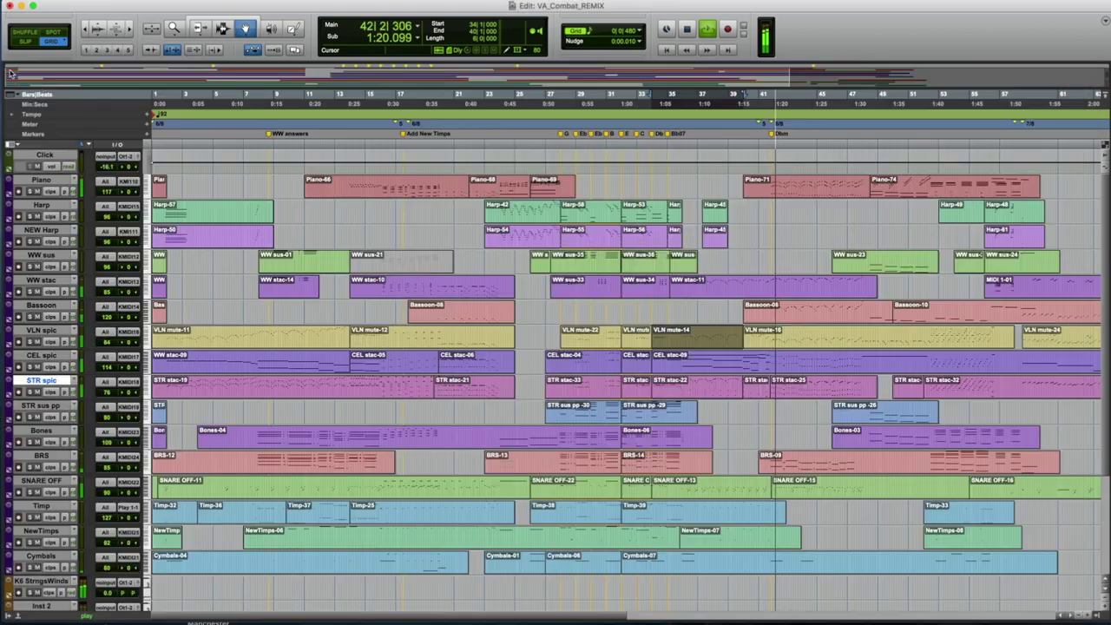
Examine the notes of the Piano-71 clip and the ascending piano runs from bar 48 in the MIDI Editor.
double_click(803, 187)
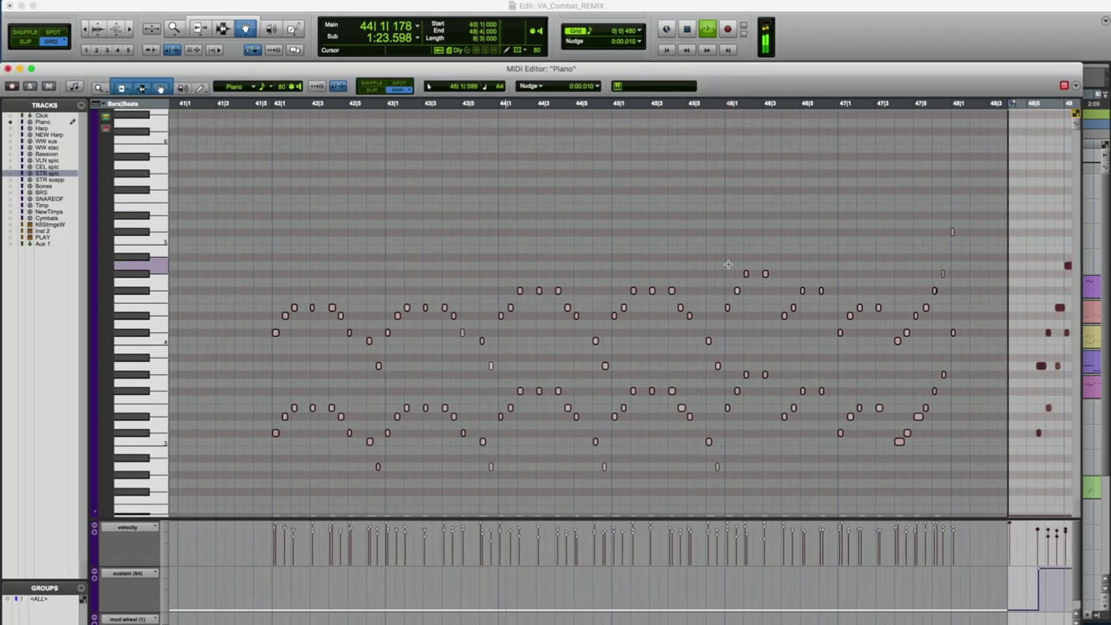
scroll(727, 265, "down", 3)
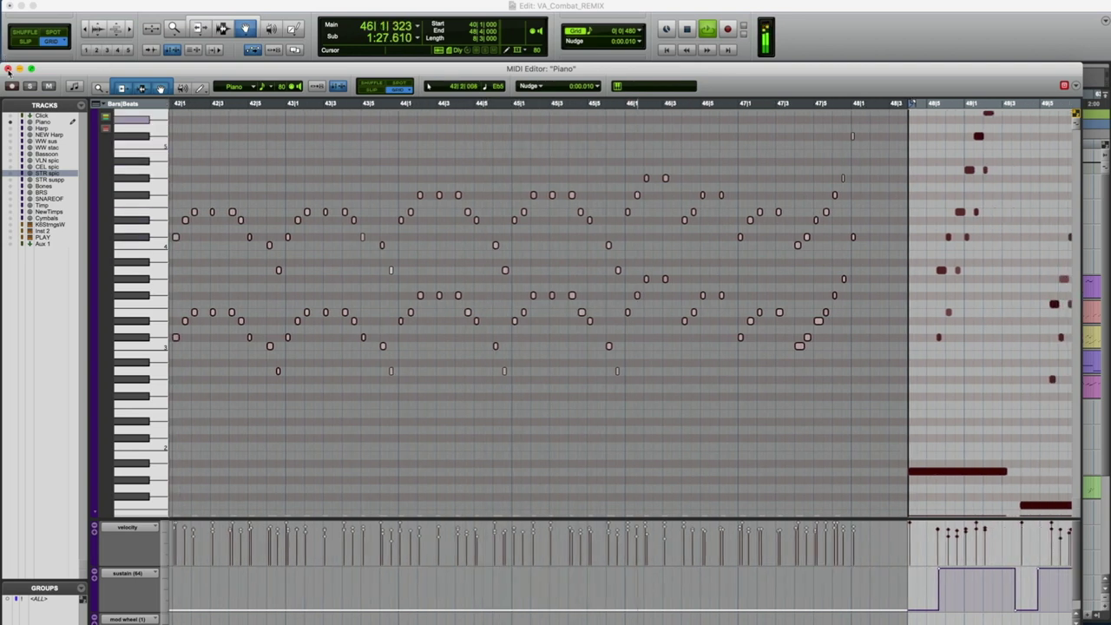
scroll(544, 222, "up", 2)
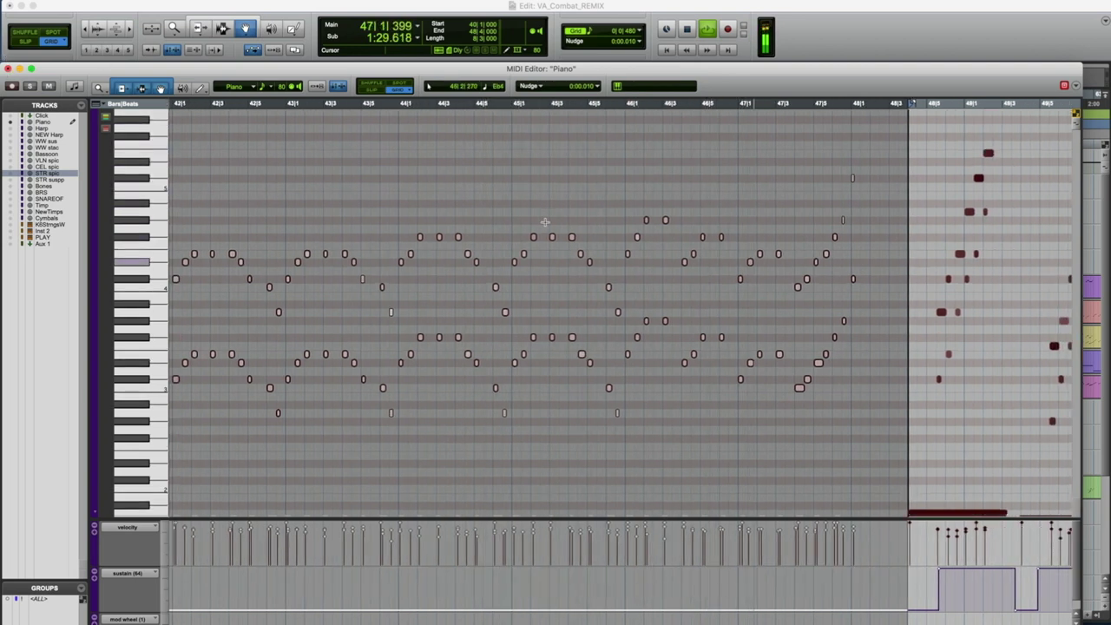
scroll(544, 222, "down", 1)
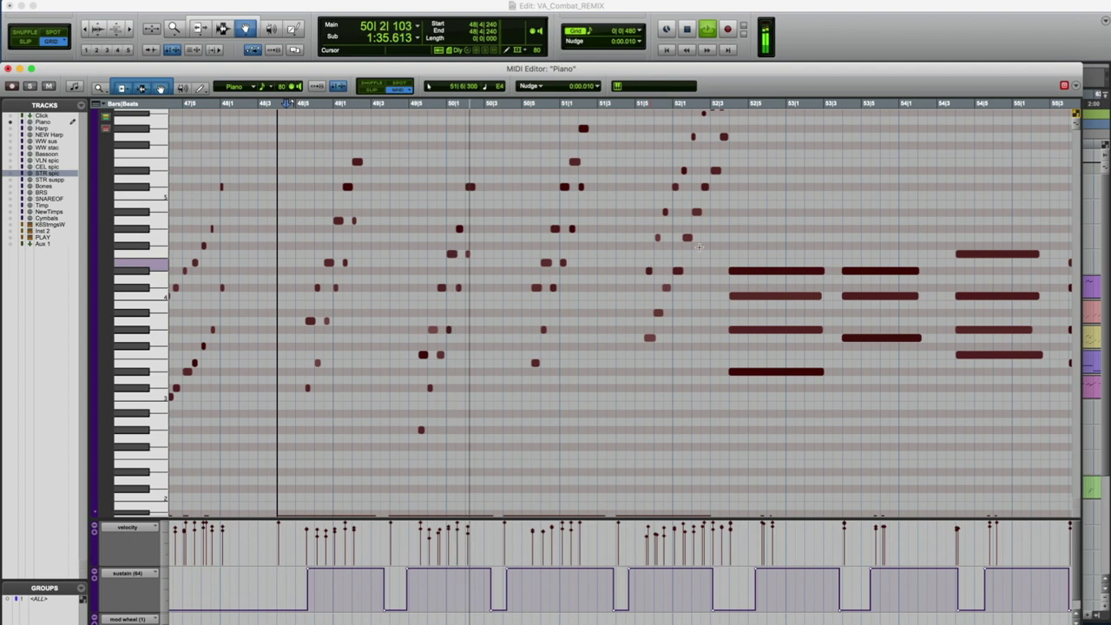
scroll(859, 200, "up", 2)
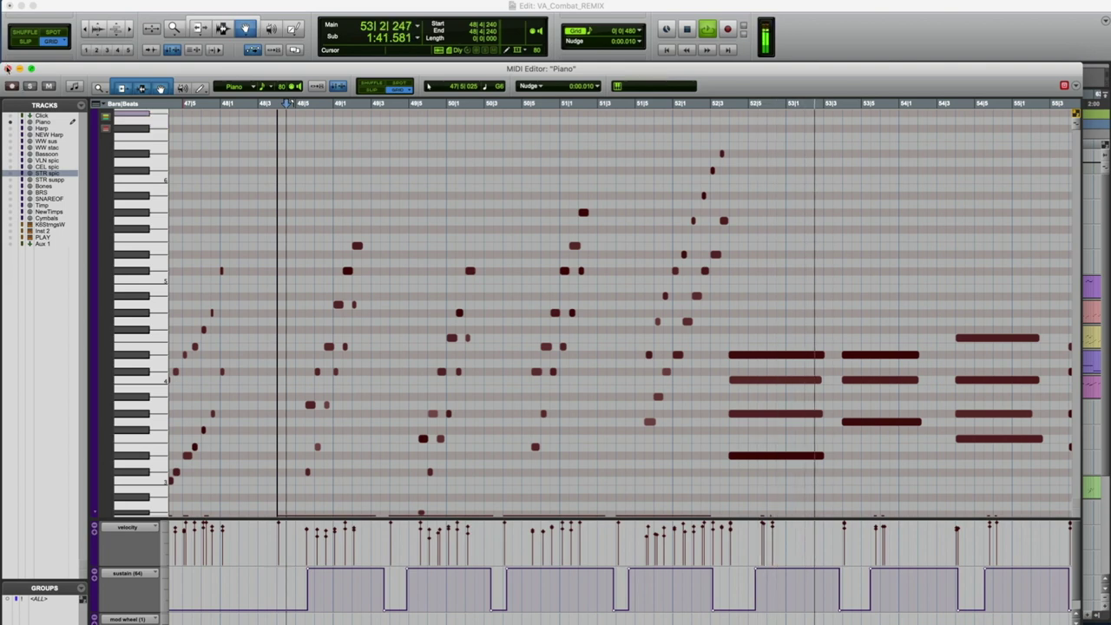
key("super+w")
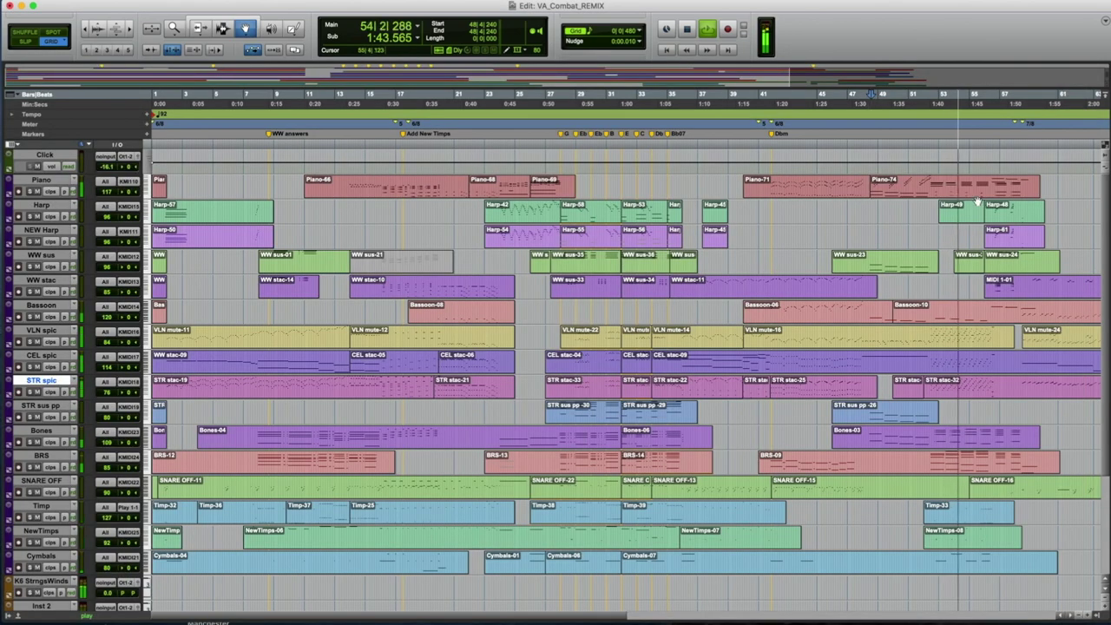
Inspect the VLN mute-16 and Piano-74 clips in the MIDI Editor and stop playback once the piece has ended.
double_click(975, 343)
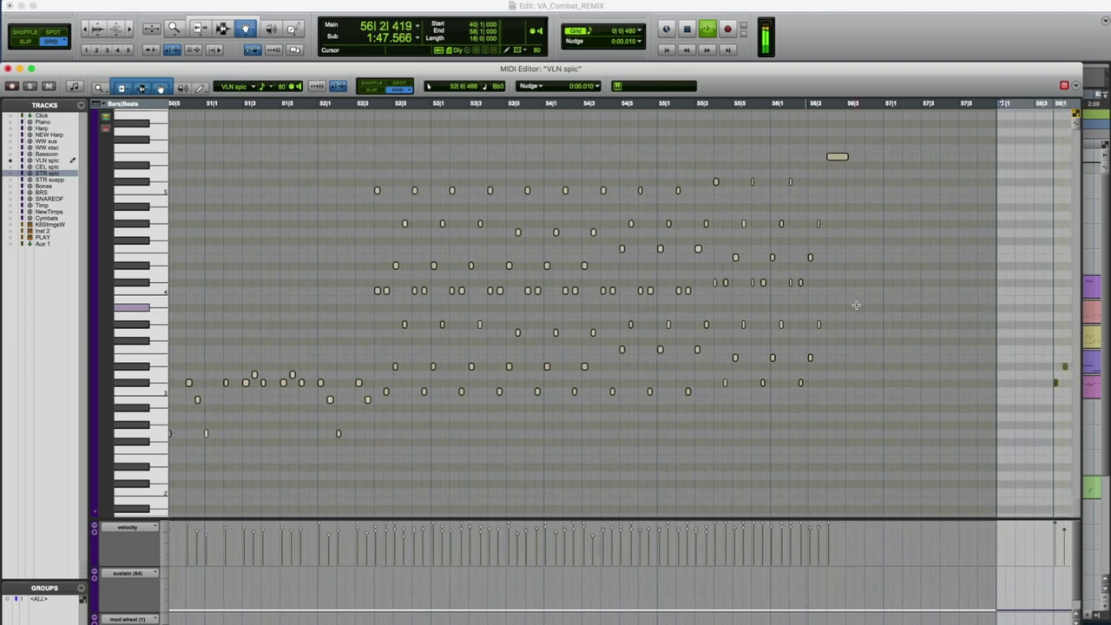
key("super+w")
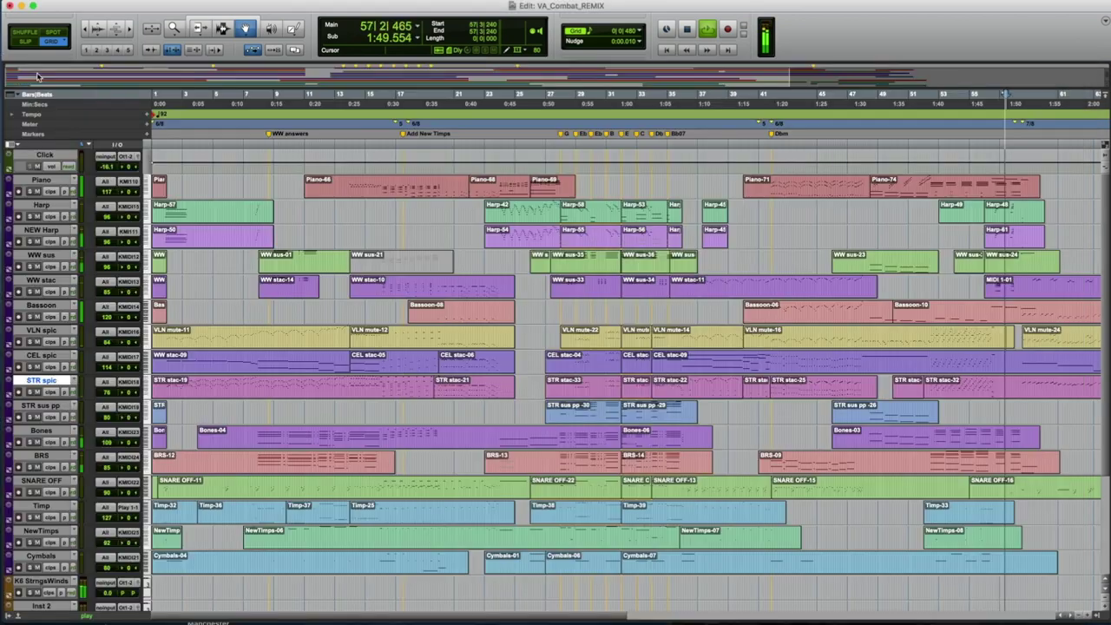
double_click(995, 174)
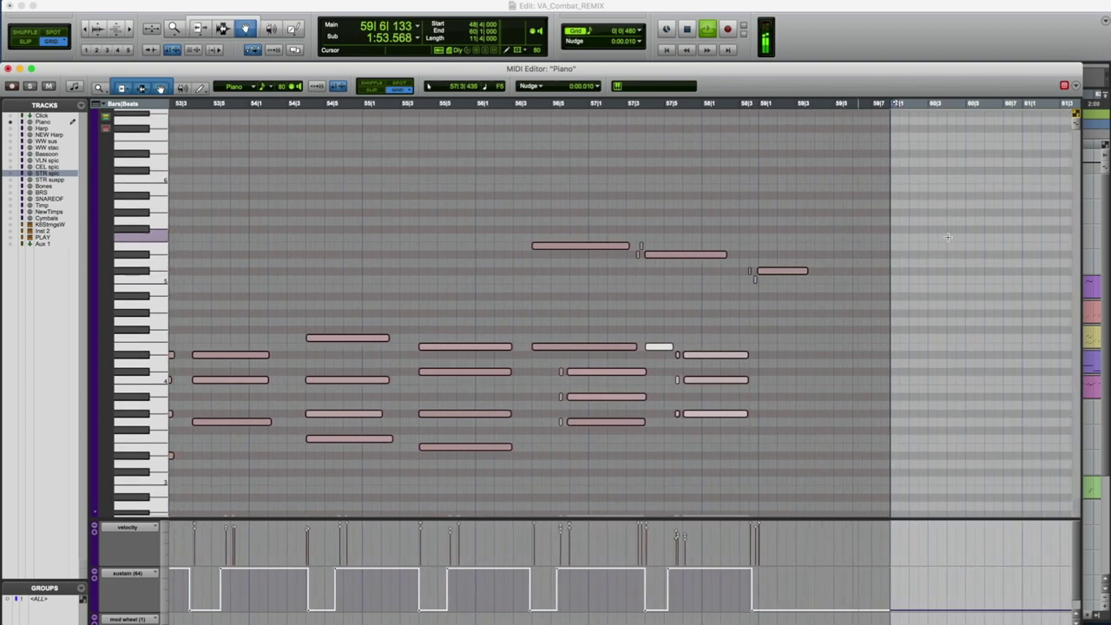
right_click(947, 237)
key("Escape")
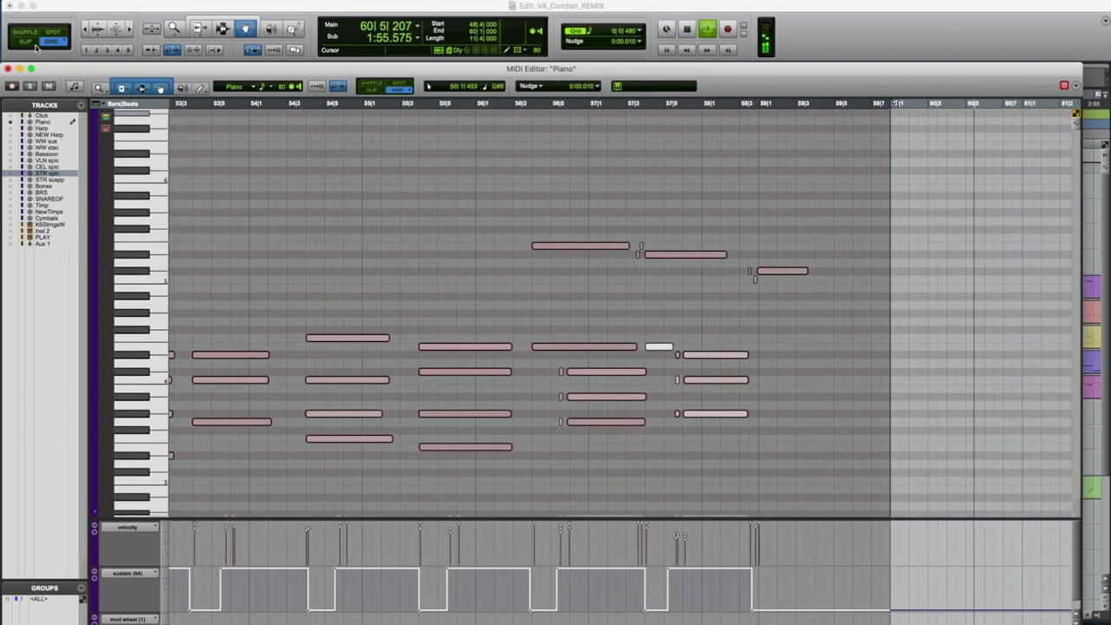
left_click(7, 69)
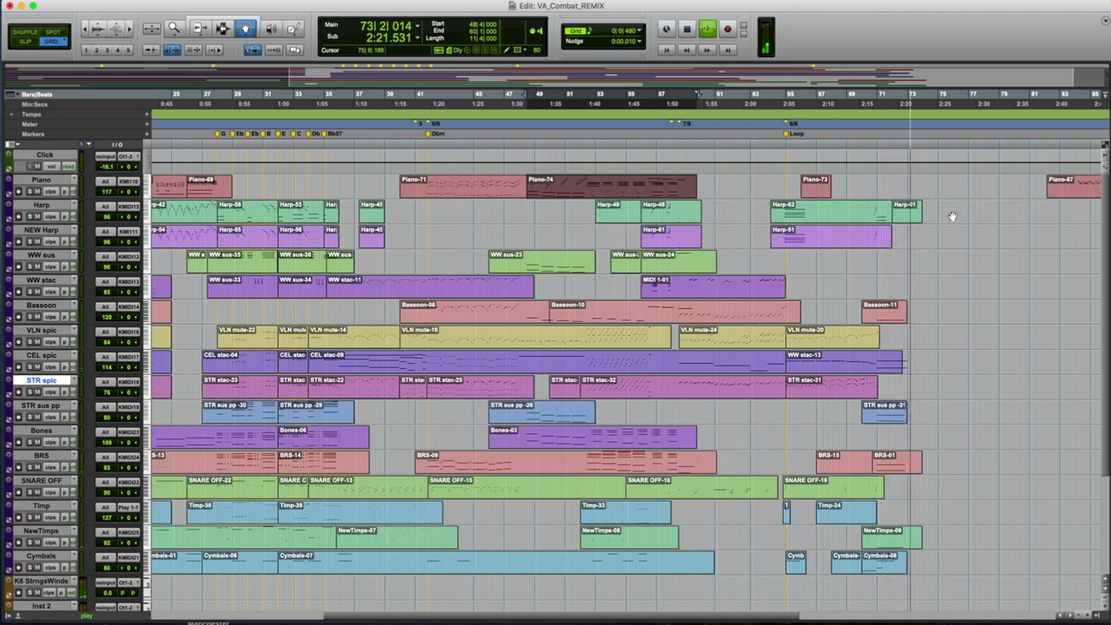
key("space")
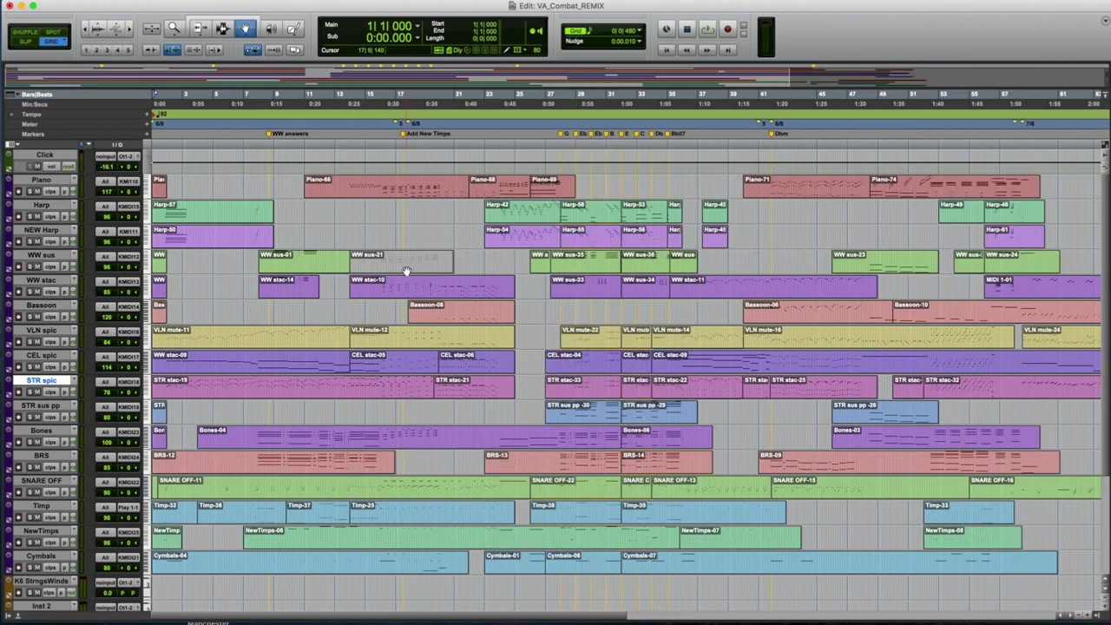
Select the NEW Harp track and compare its opening clip Harp-50 with the Harp track's clip Harp-57.
left_click(60, 236)
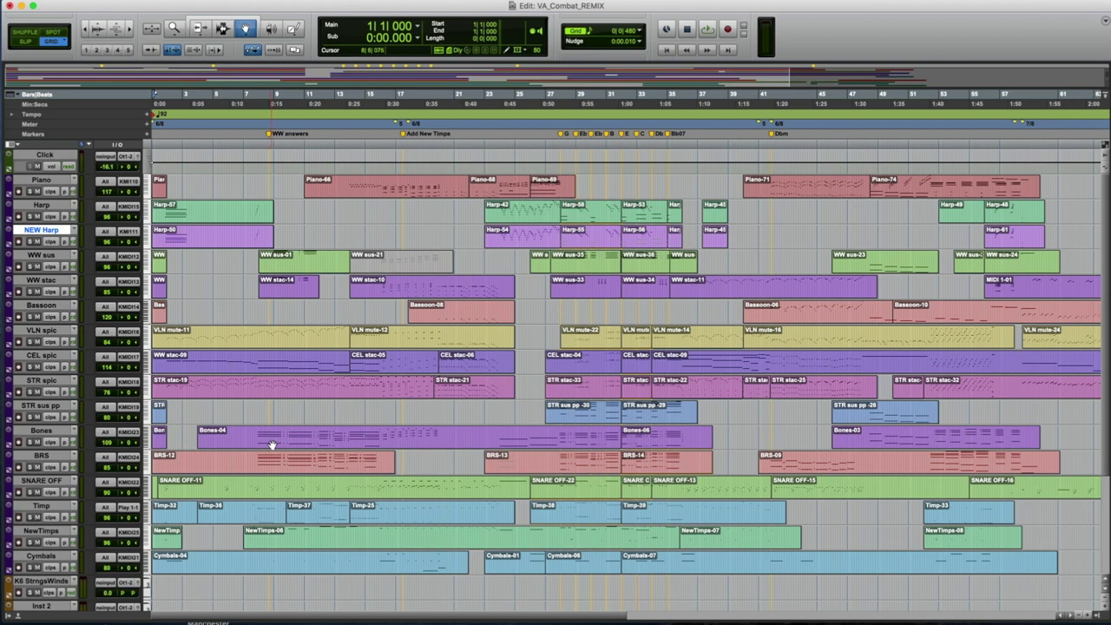
left_click(172, 234)
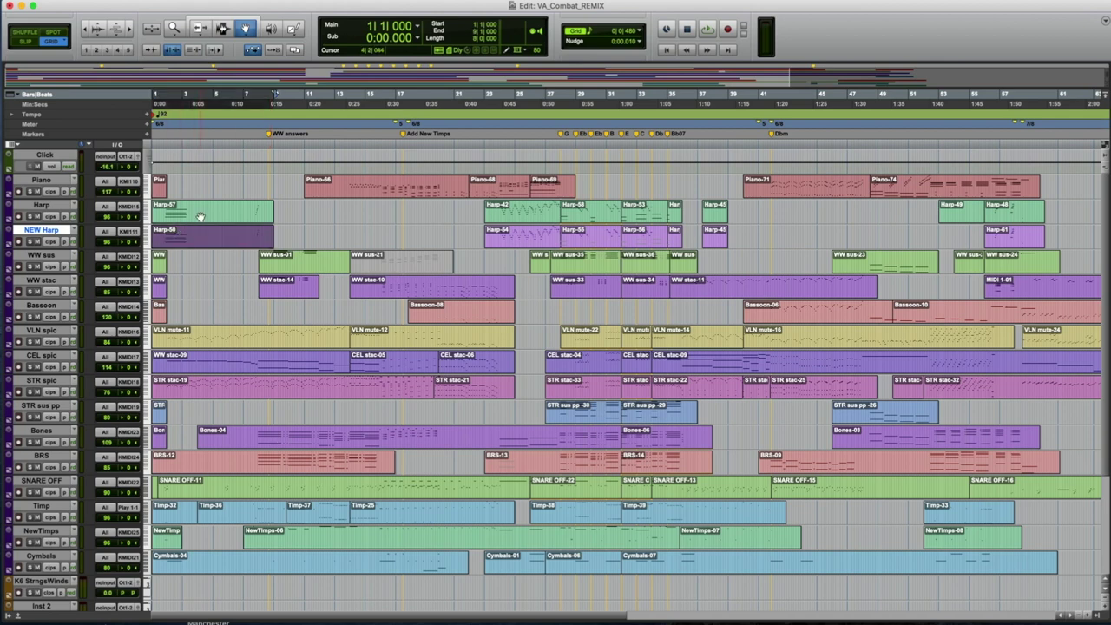
left_click(180, 216)
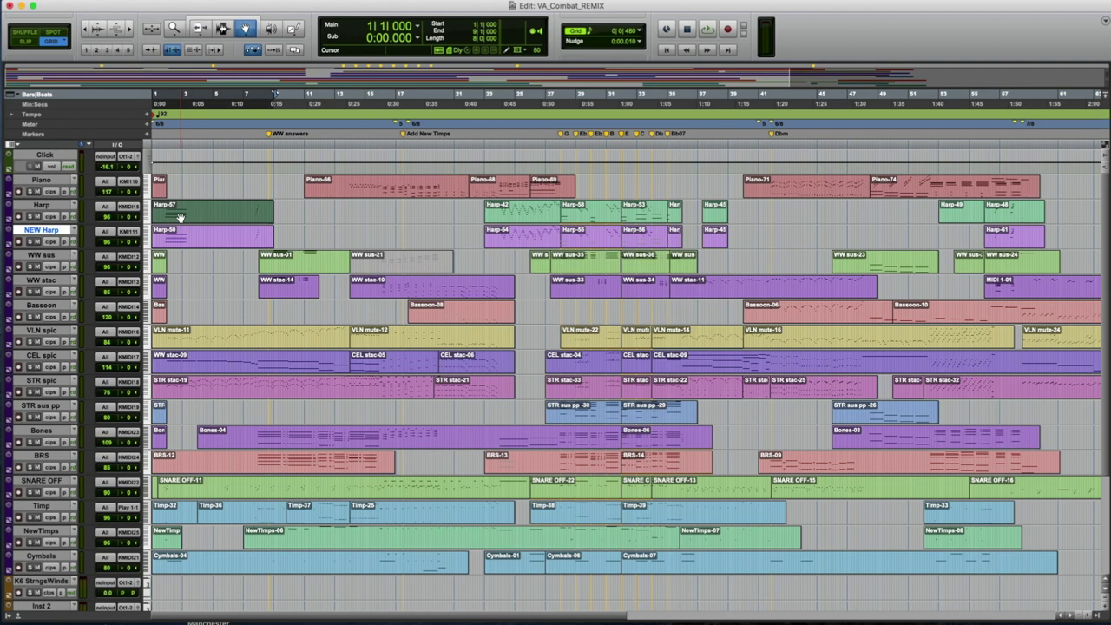
left_click(165, 241)
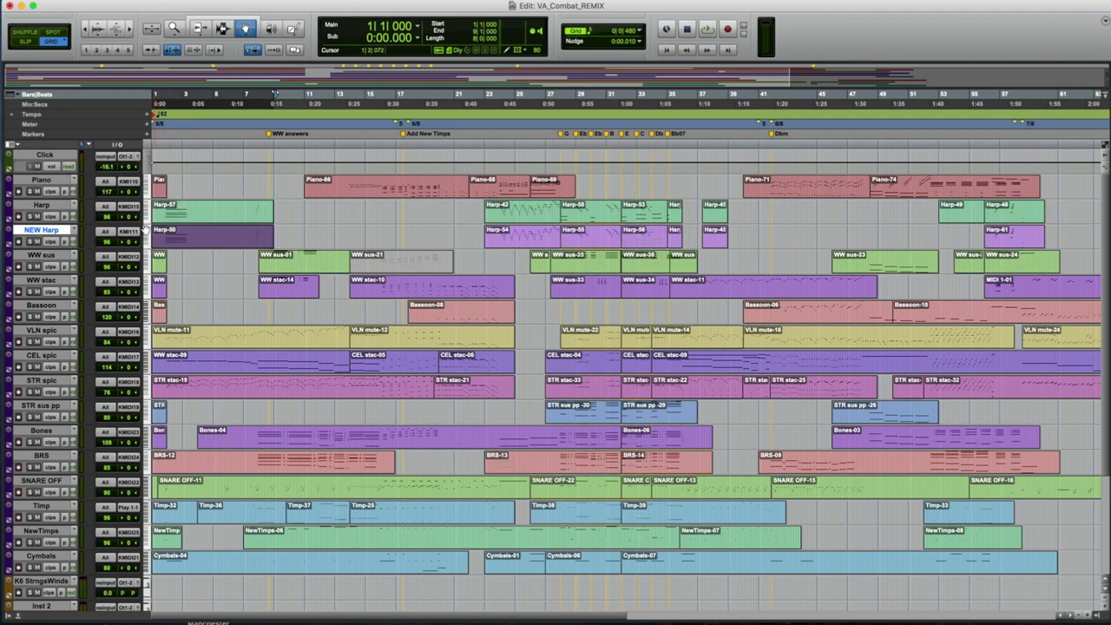
Audition the opening harp part from bar 1, beat 5.
left_click(160, 143)
key("space")
key("space")
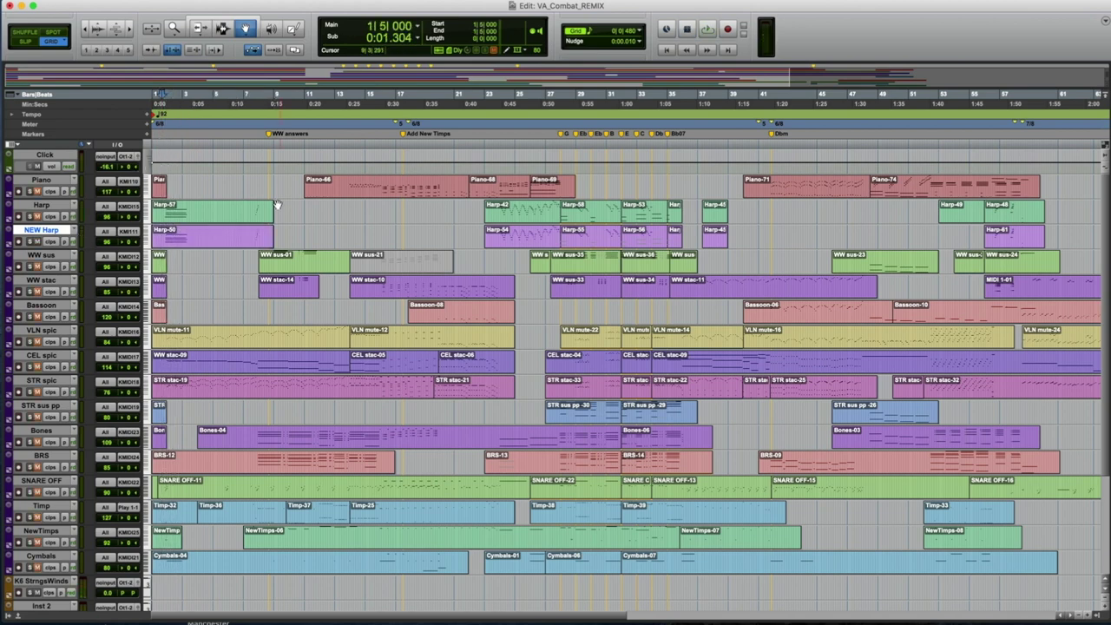
key("space")
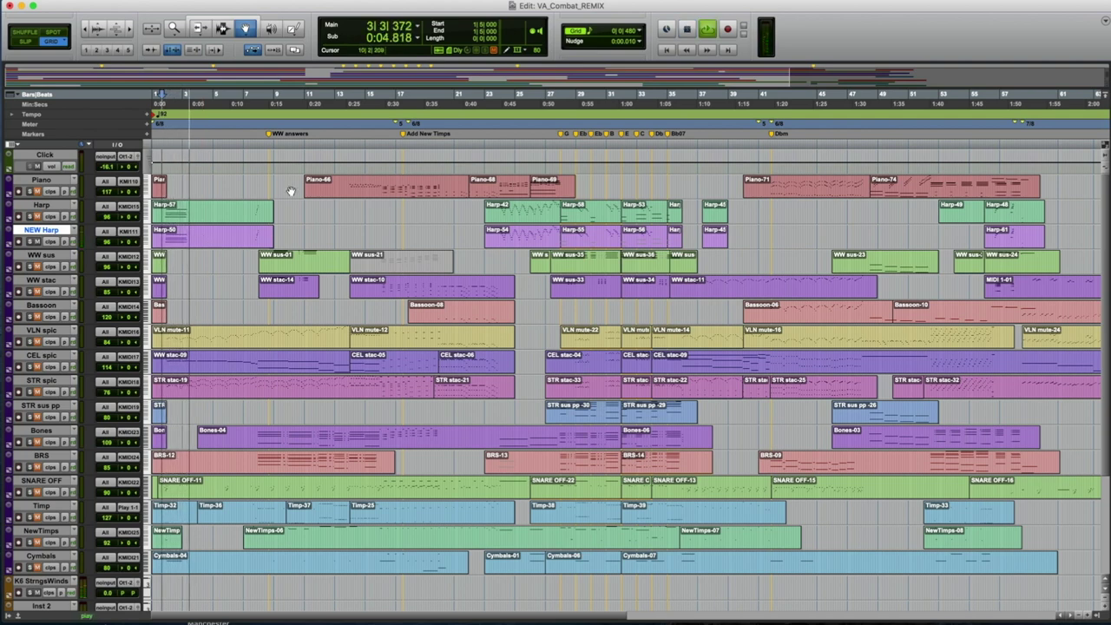
Stop the harp playback and audition the woodwind answer phrase from bar 8, beat 4.
key("space")
left_click(282, 285)
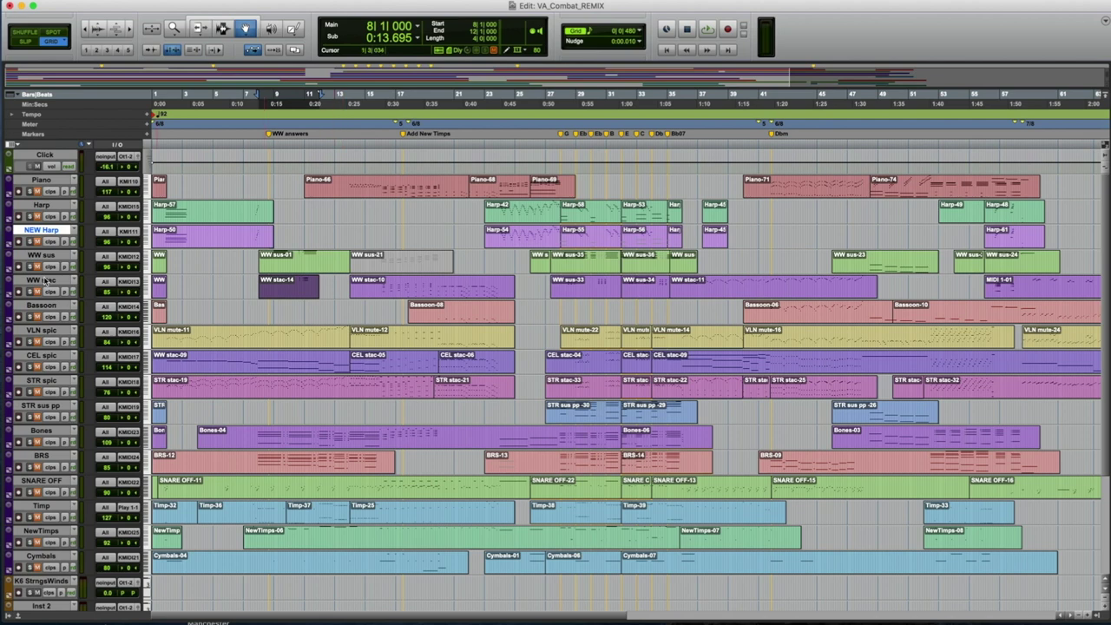
left_click(267, 145)
key("space")
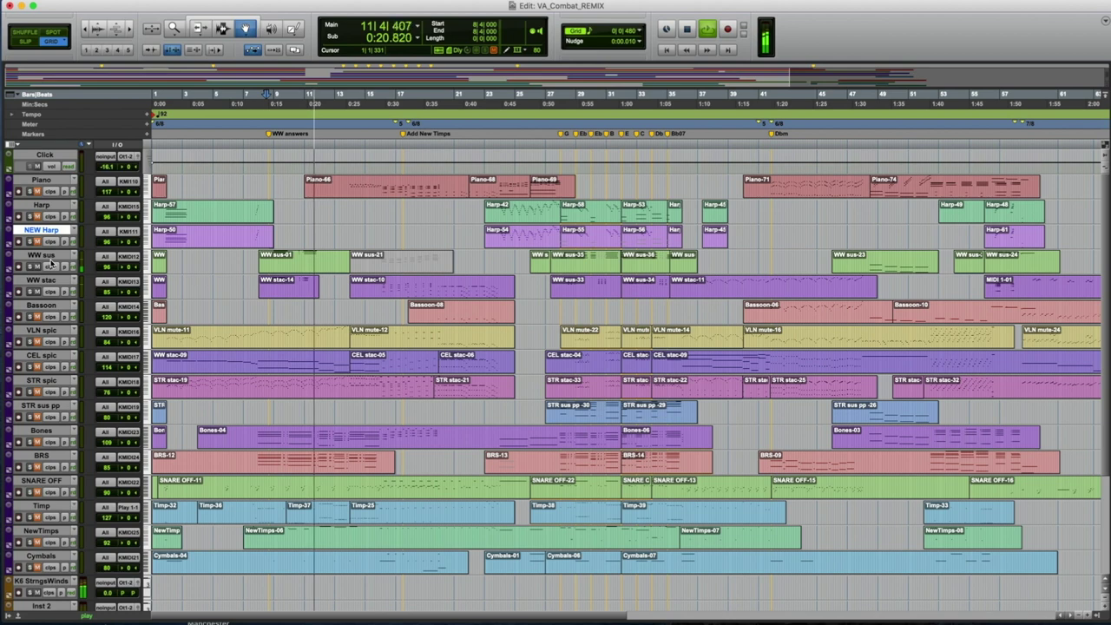
key("space")
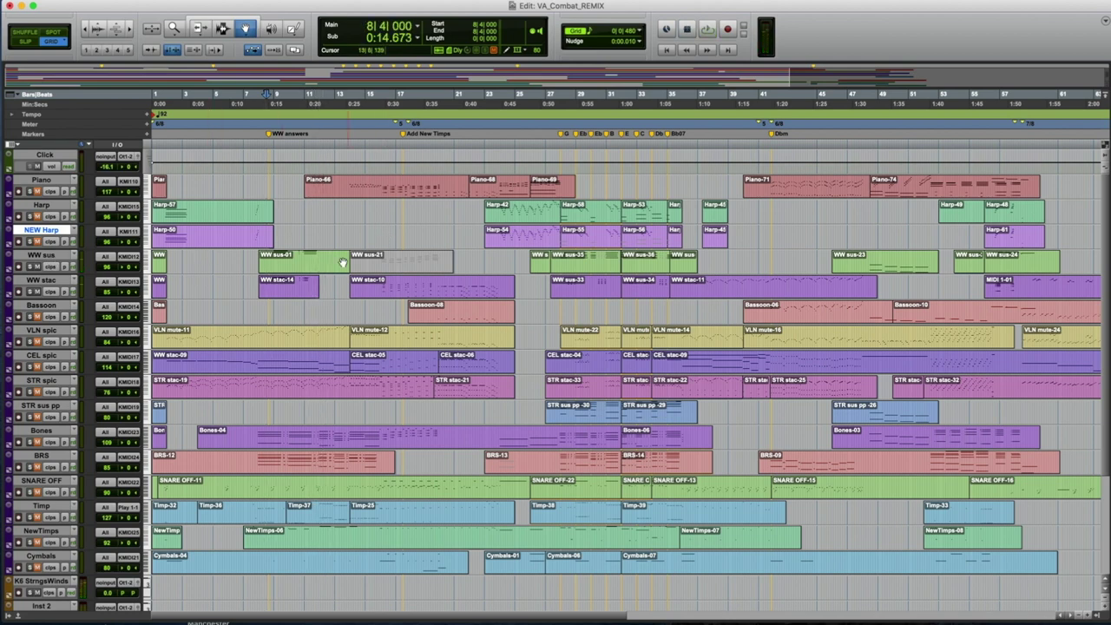
Inspect the articulations of the first Woodwind Ensemble in the K6 StrngsWinds track's Kontakt instrument and close its window.
left_click(302, 265)
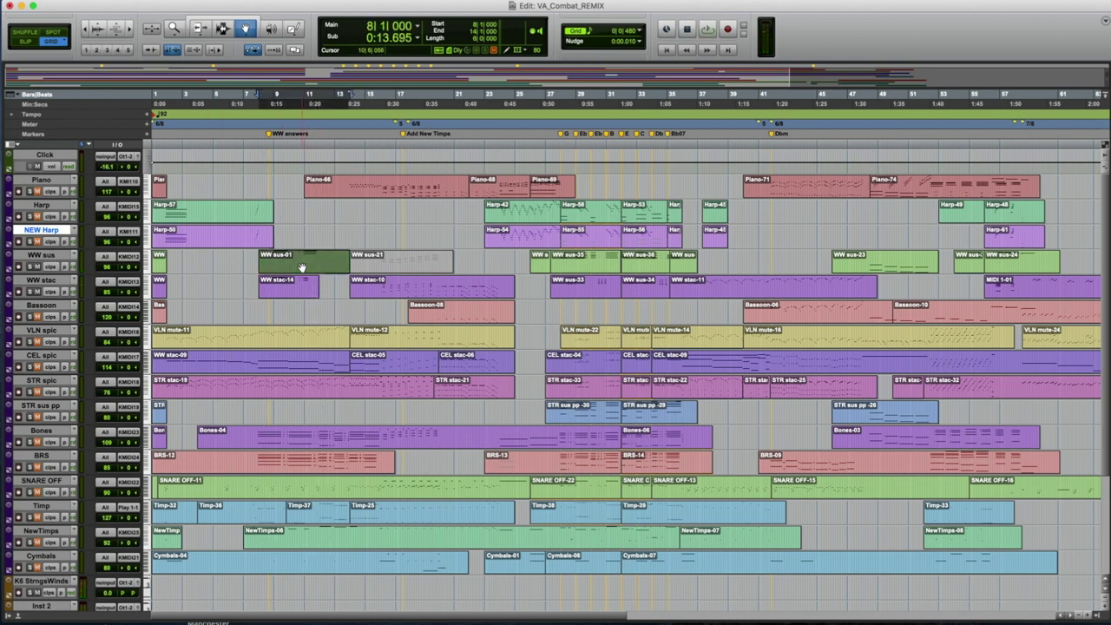
left_click(59, 255)
left_click(52, 281)
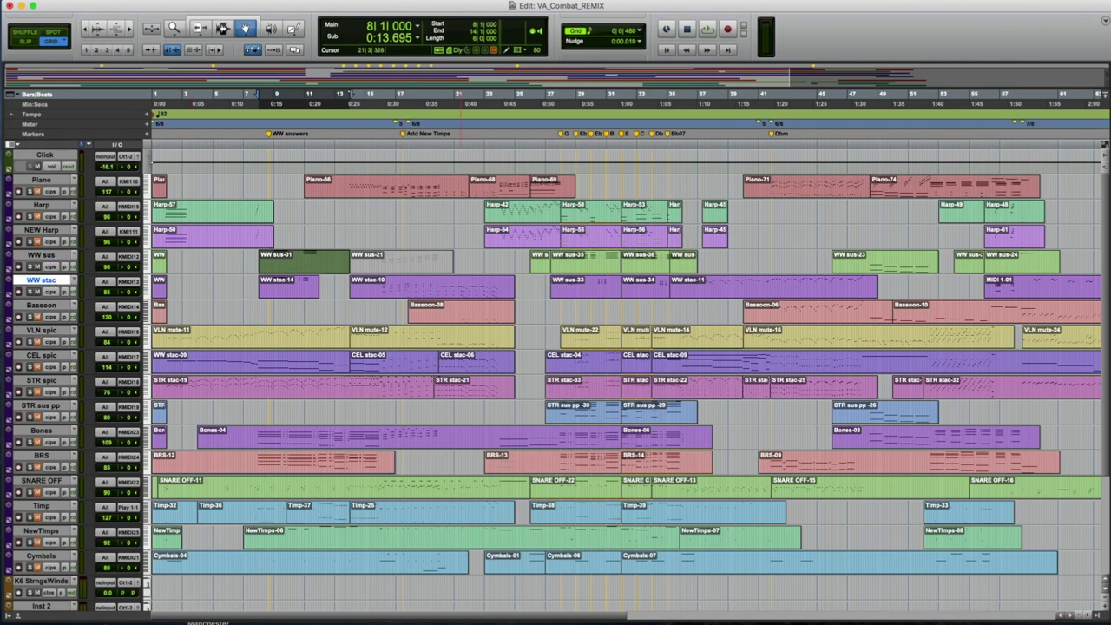
key("ctrl+alt+super+w")
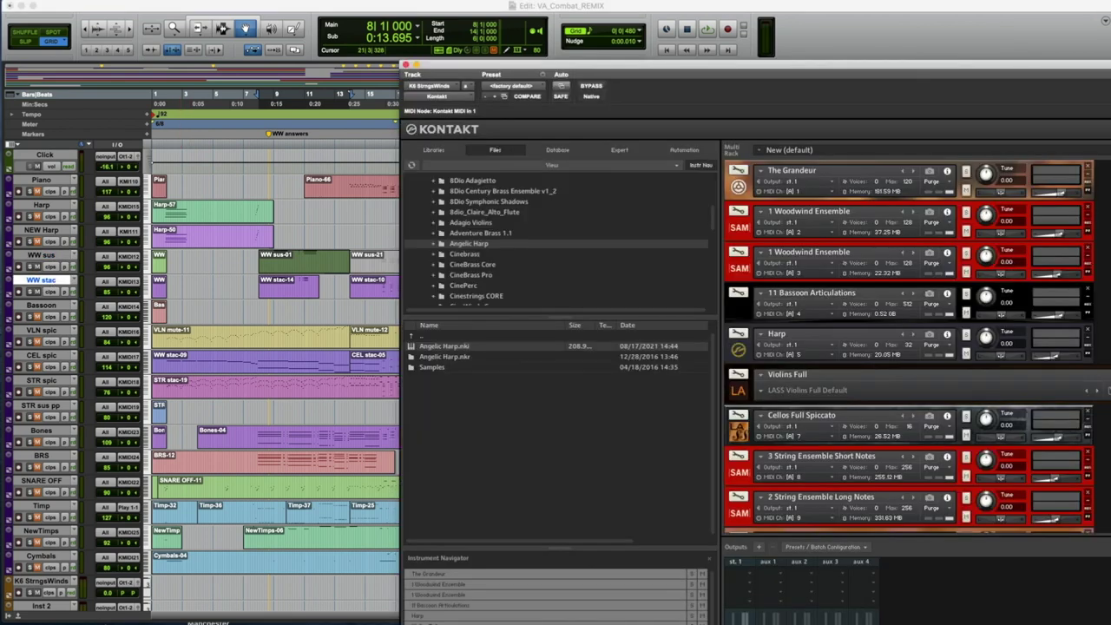
left_click_drag(849, 69, 571, 46)
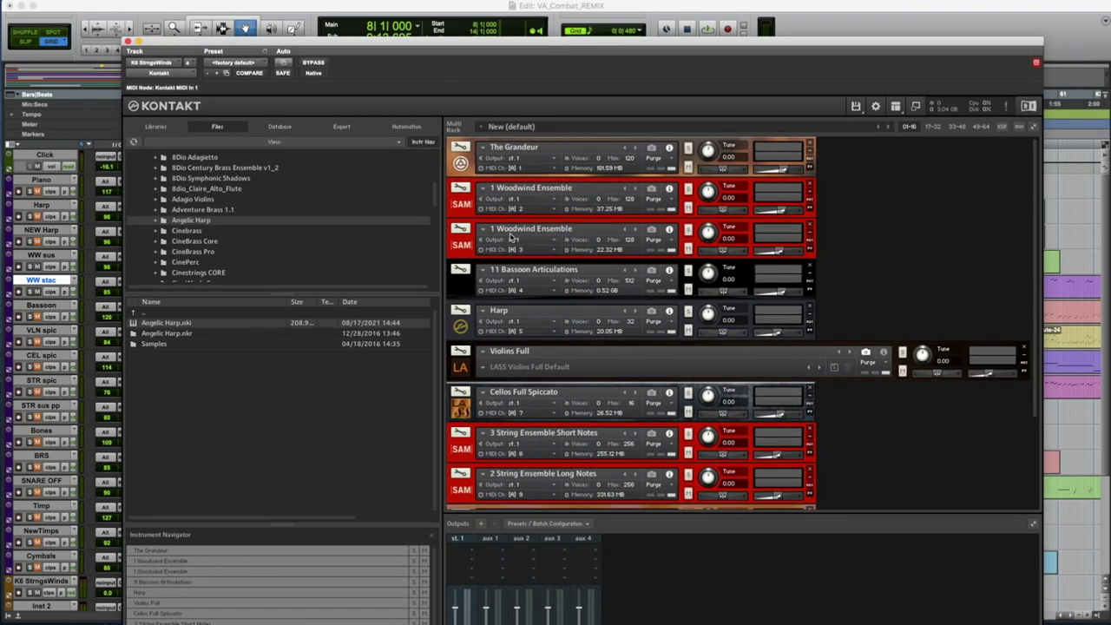
left_click(461, 205)
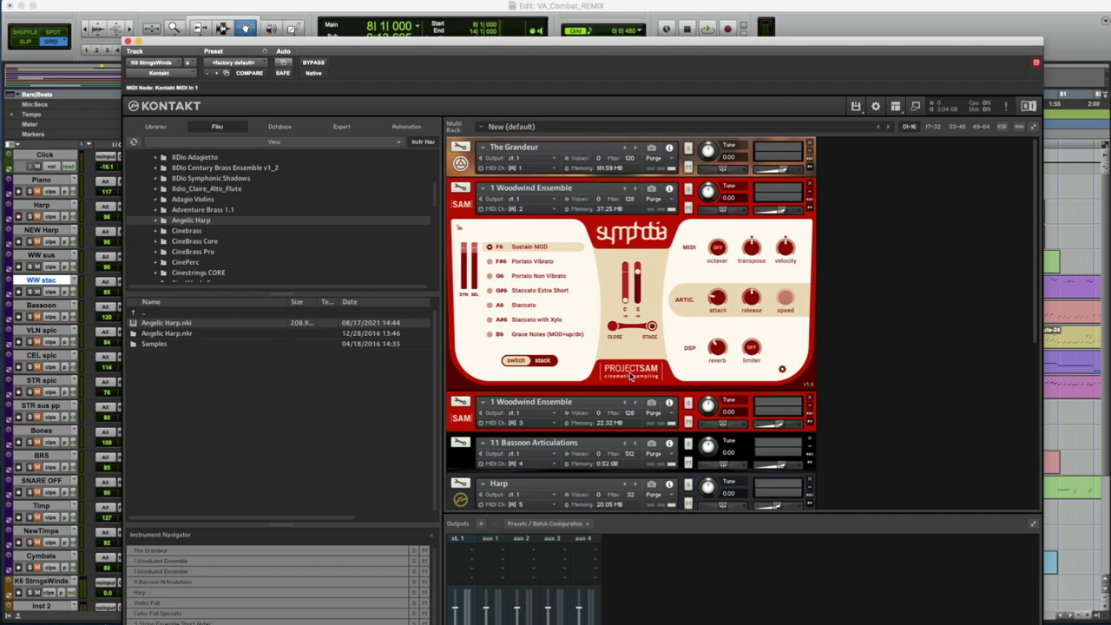
left_click(465, 203)
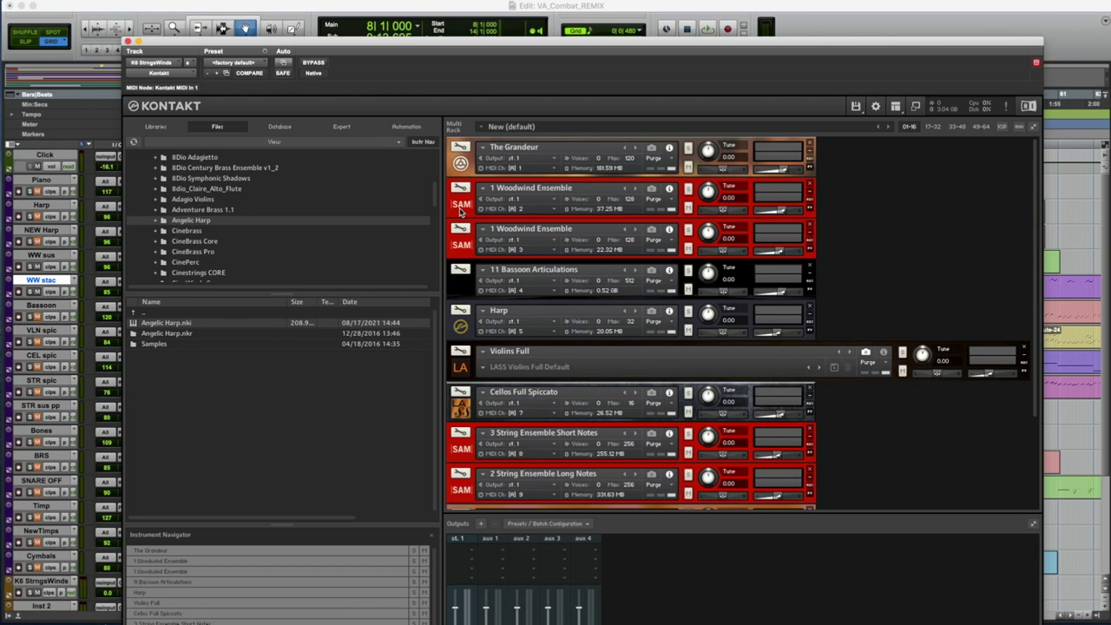
left_click(127, 41)
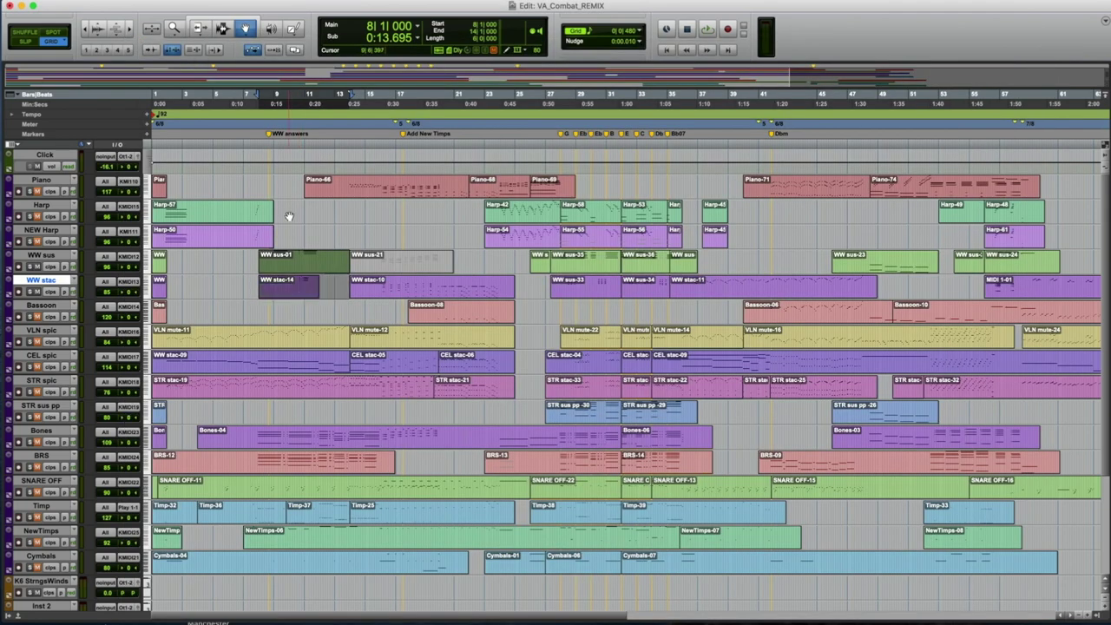
Audition the sustained woodwind clip WW sus-01 on its own from bar 8, beat 2.
key("super+bracketright")
scroll(822, 377, "right", 5)
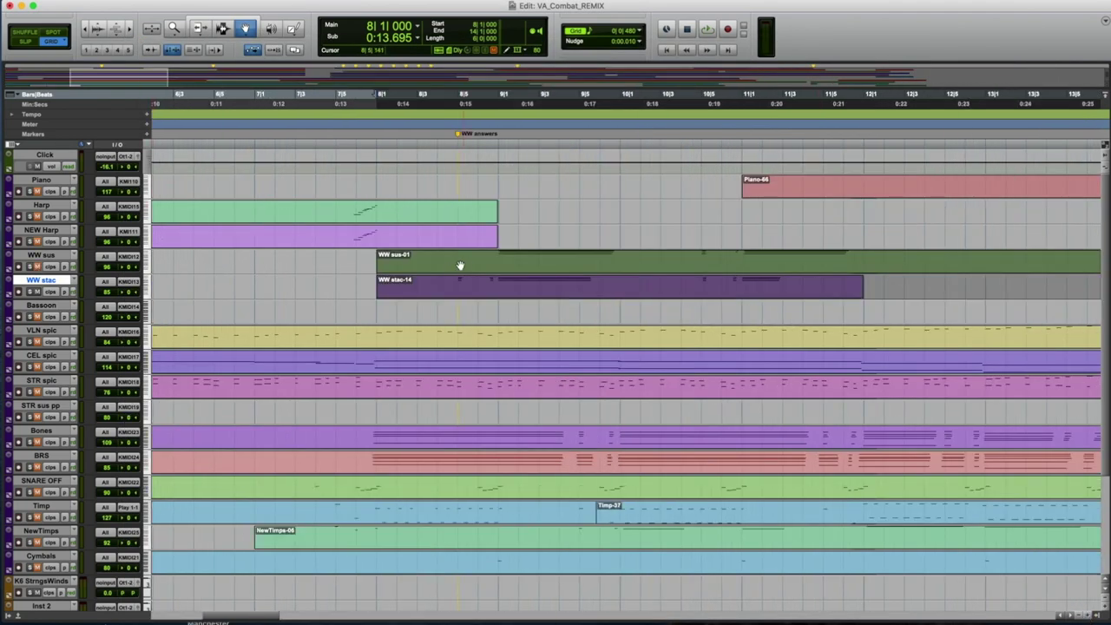
left_click(403, 137)
key("space")
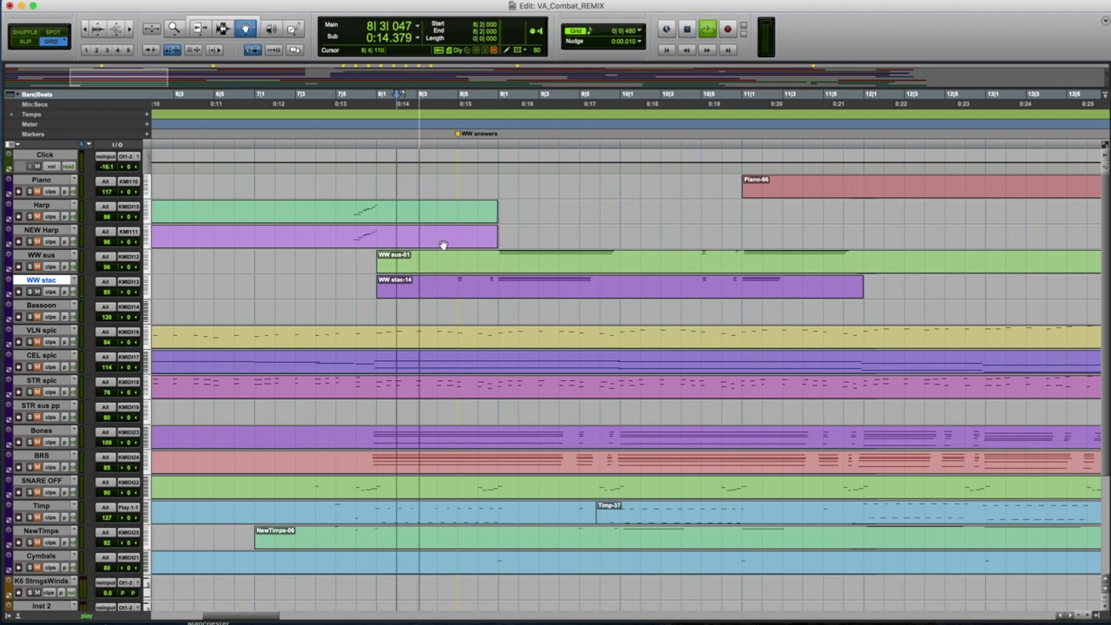
key("space")
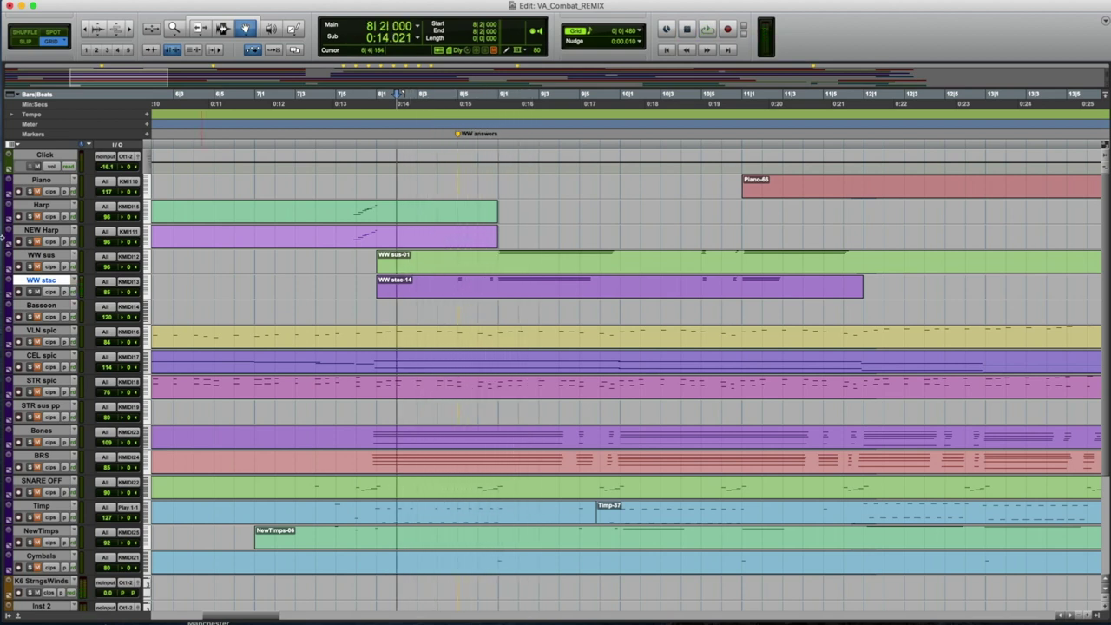
key("space")
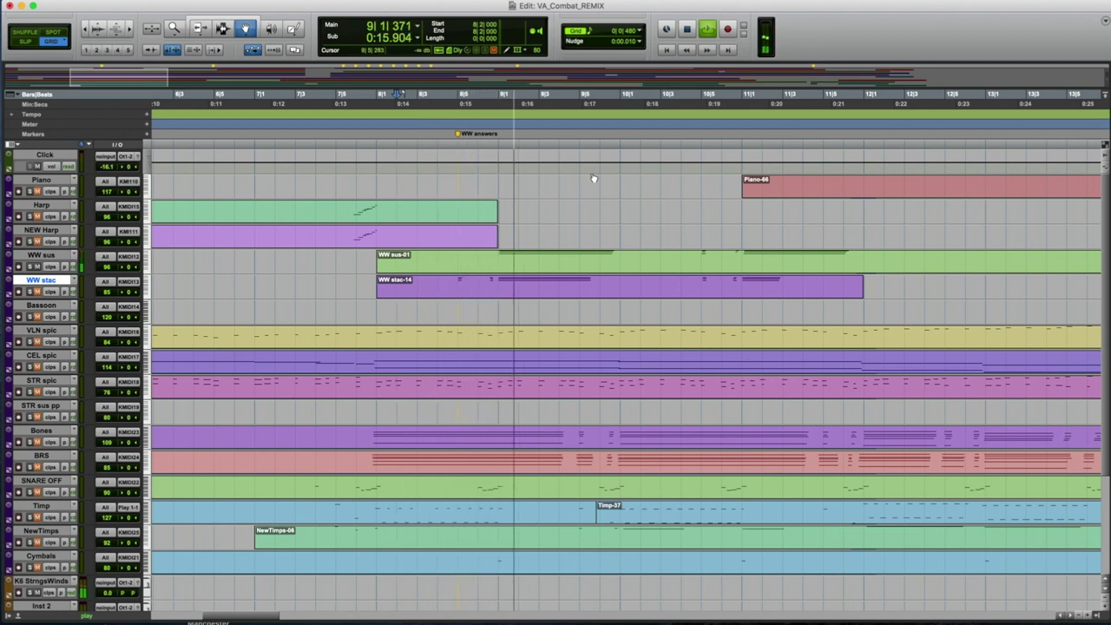
key("space")
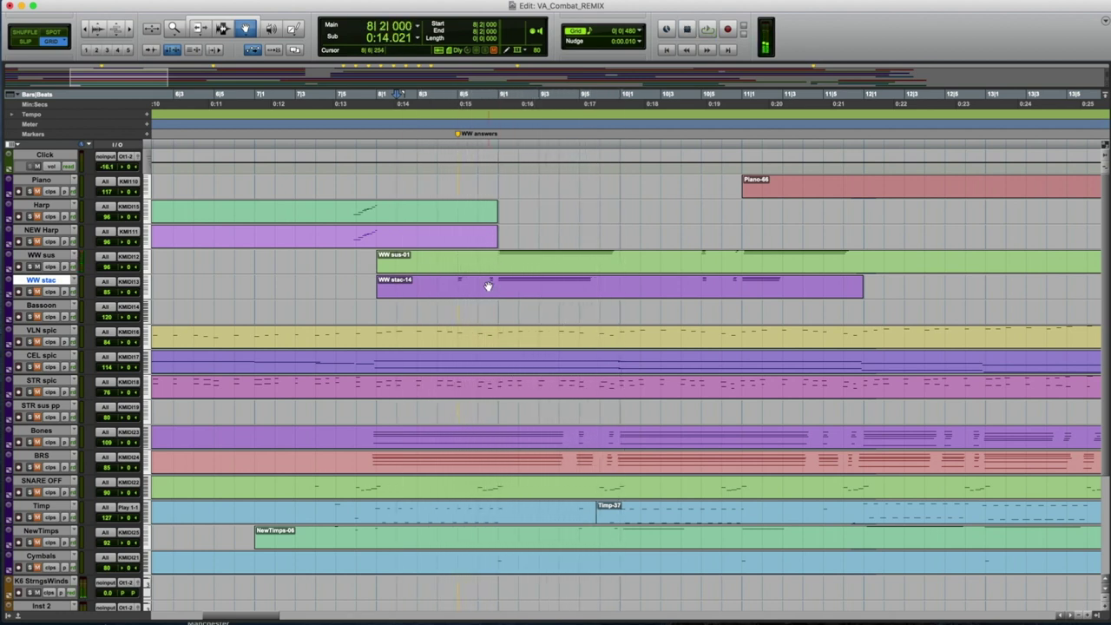
Audition the sustained and staccato woodwinds together from bar 8, beat 4.
left_click(437, 154)
key("space")
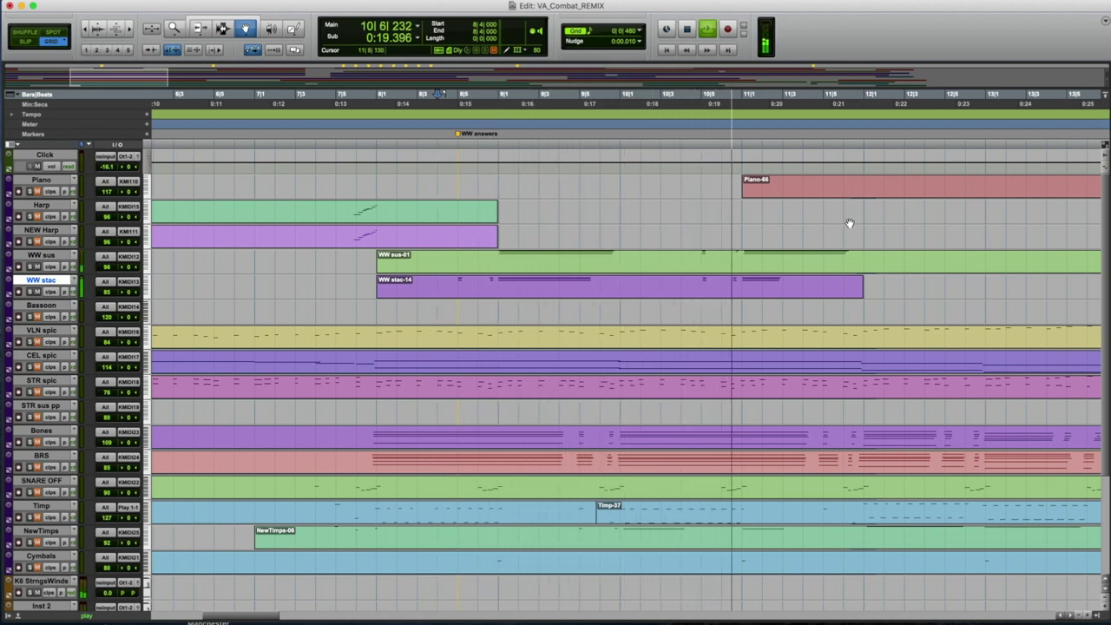
key("space")
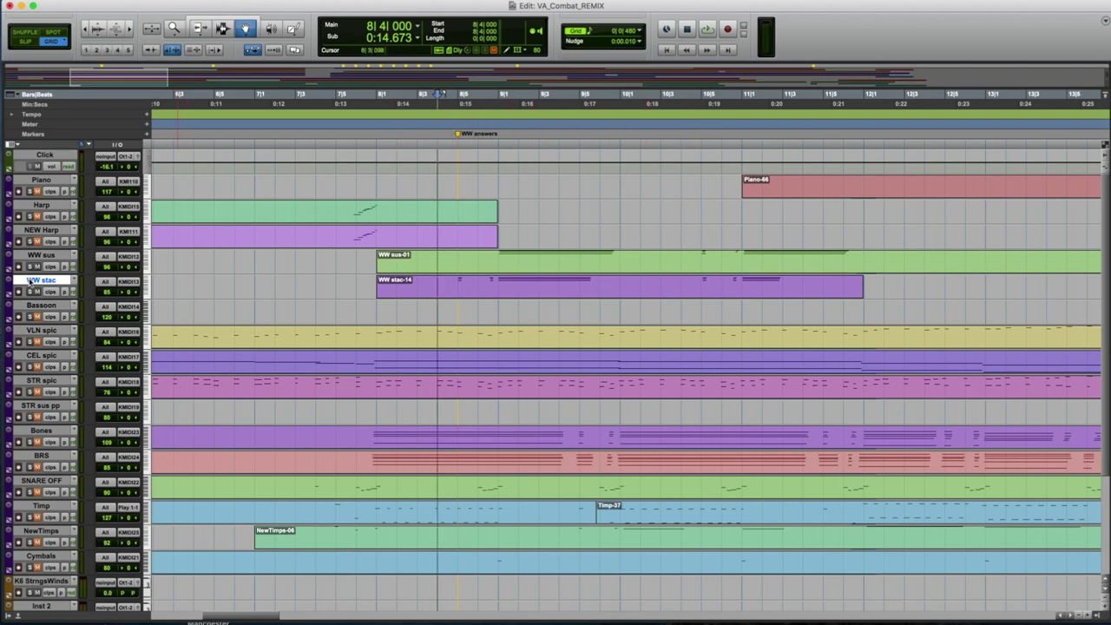
Select the Bassoon track and audition it together with the staccato woodwinds from bar 19, beat 5.
key("super+bracketleft")
key("super+bracketleft")
left_click(669, 148)
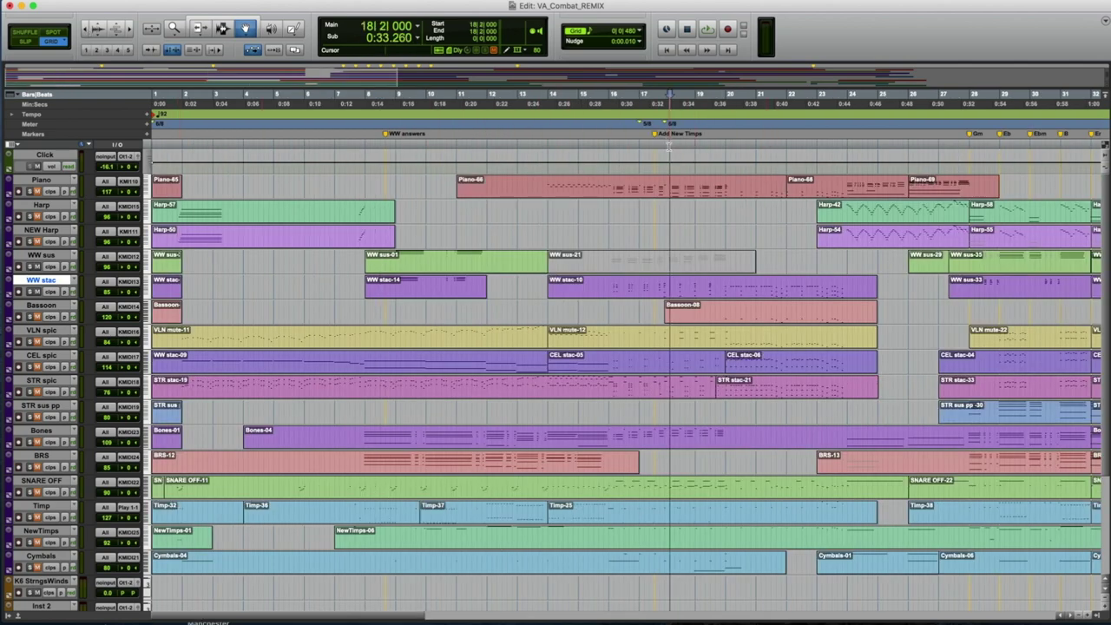
key("semicolon")
scroll(681, 152, "right", 1)
left_click(686, 153)
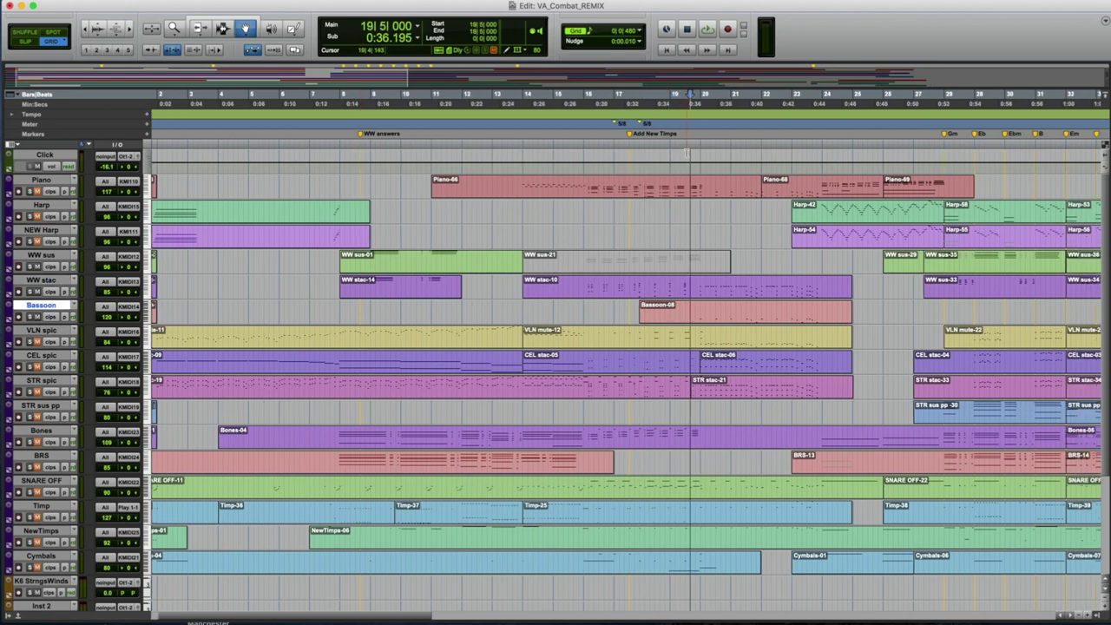
key("space")
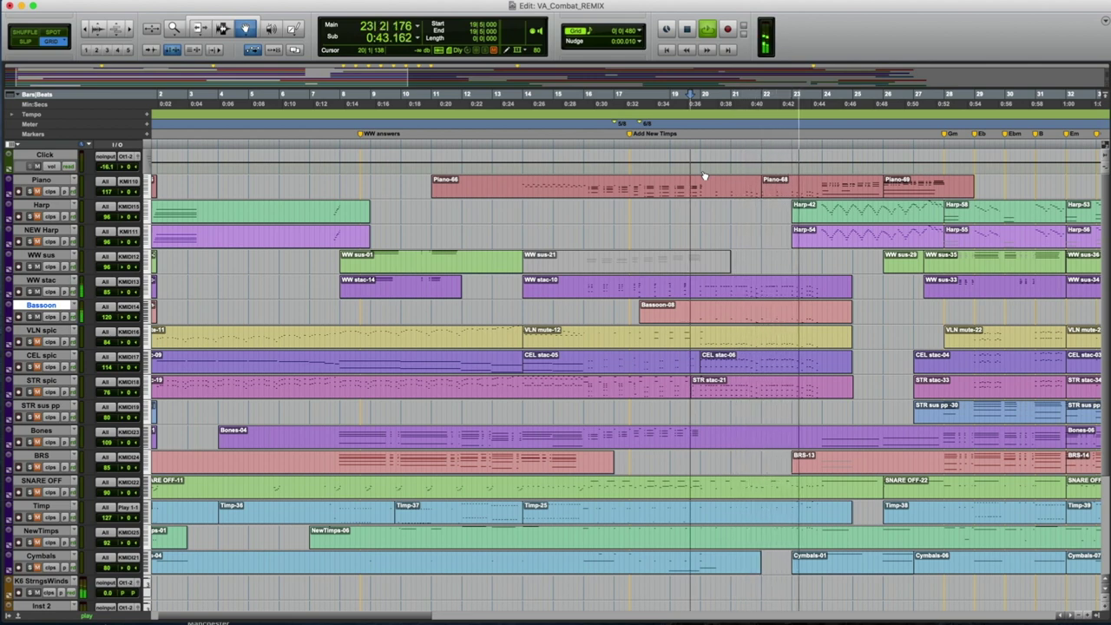
key("space")
Return to the start of the session and audition the STR spic part from bar 1, beat 5.
scroll(830, 373, "right", 10)
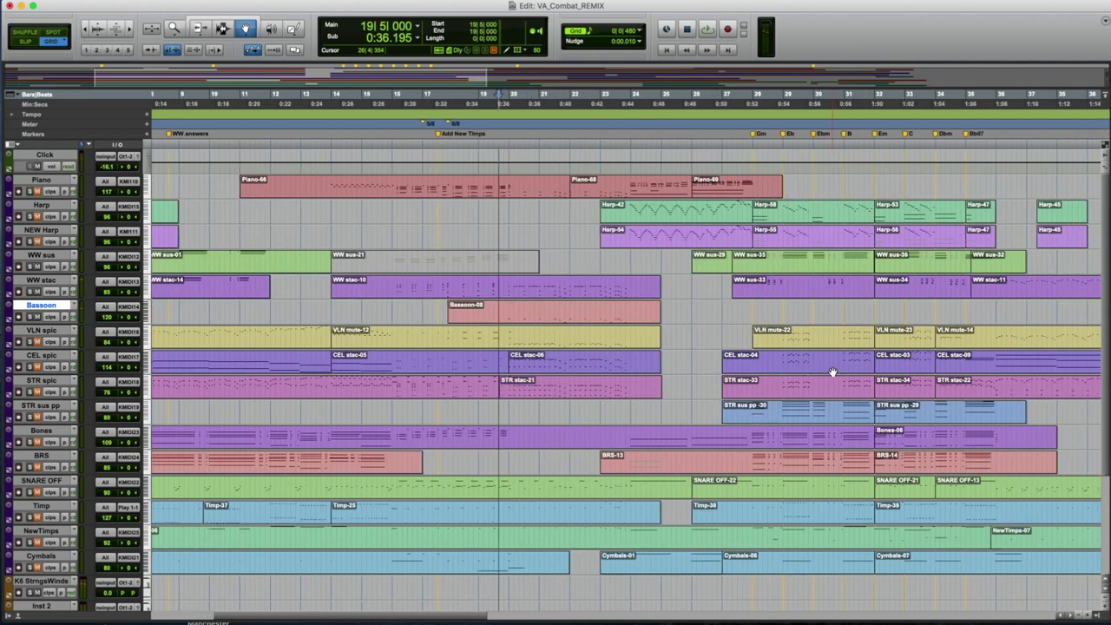
scroll(830, 372, "right", 7)
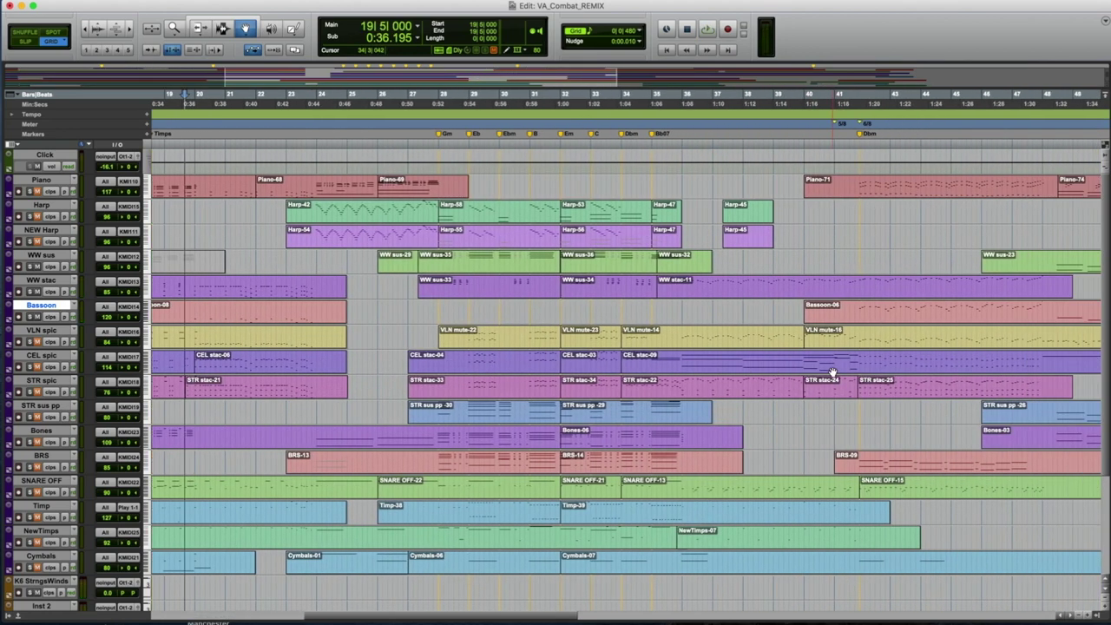
key("Return")
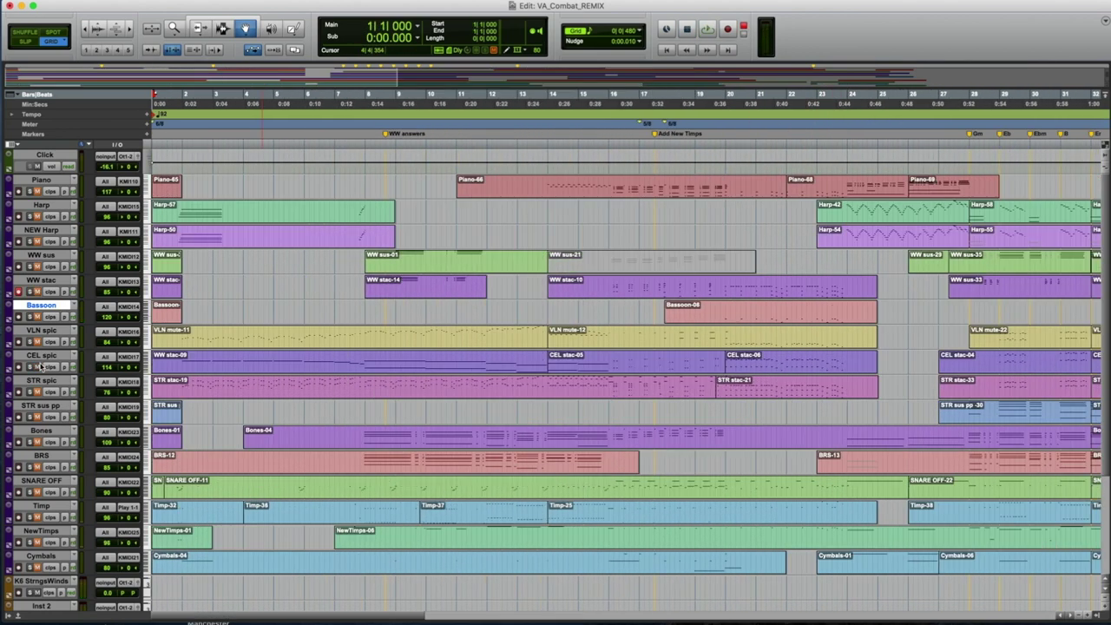
left_click(191, 389)
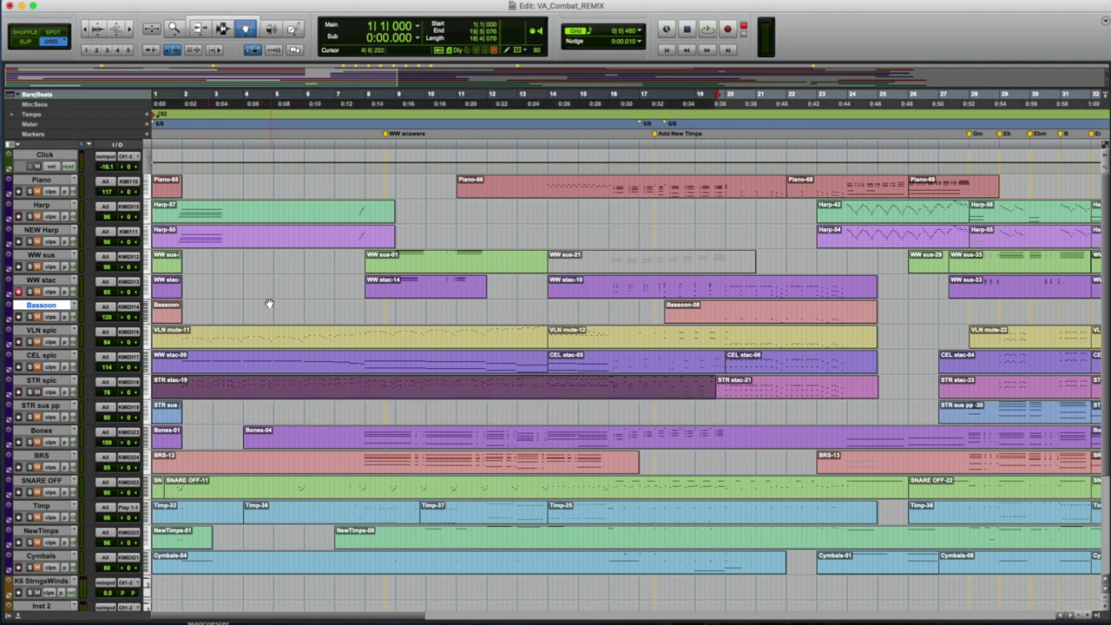
left_click(293, 284)
key("space")
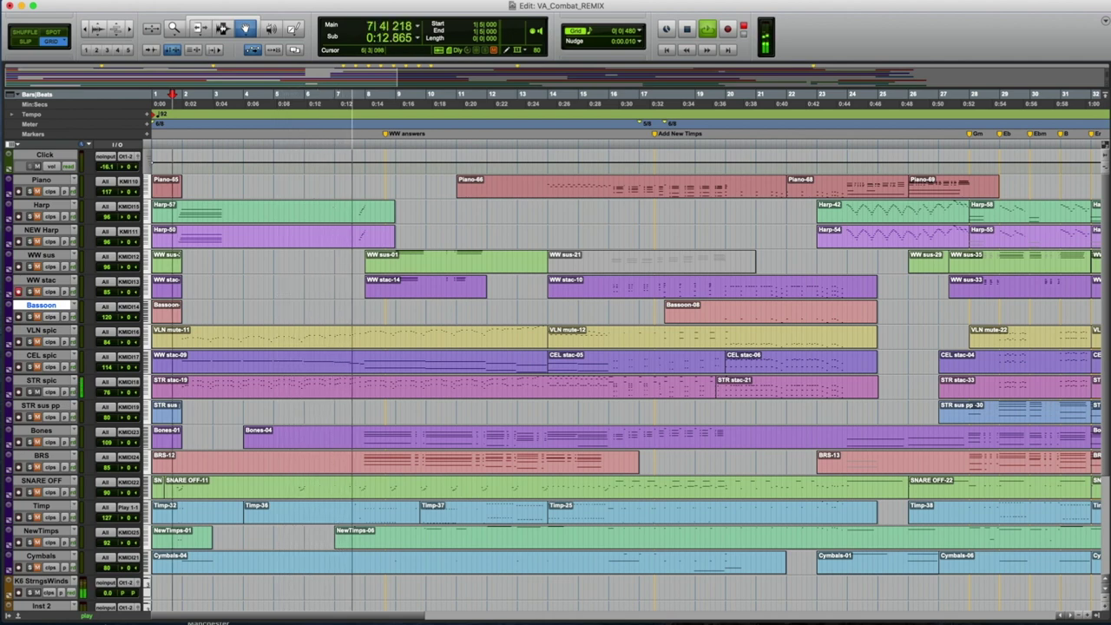
key("space")
Inspect the articulations of the String Ensemble Short Notes instrument in Kontakt and close its window.
key("alt+ctrl+super+w")
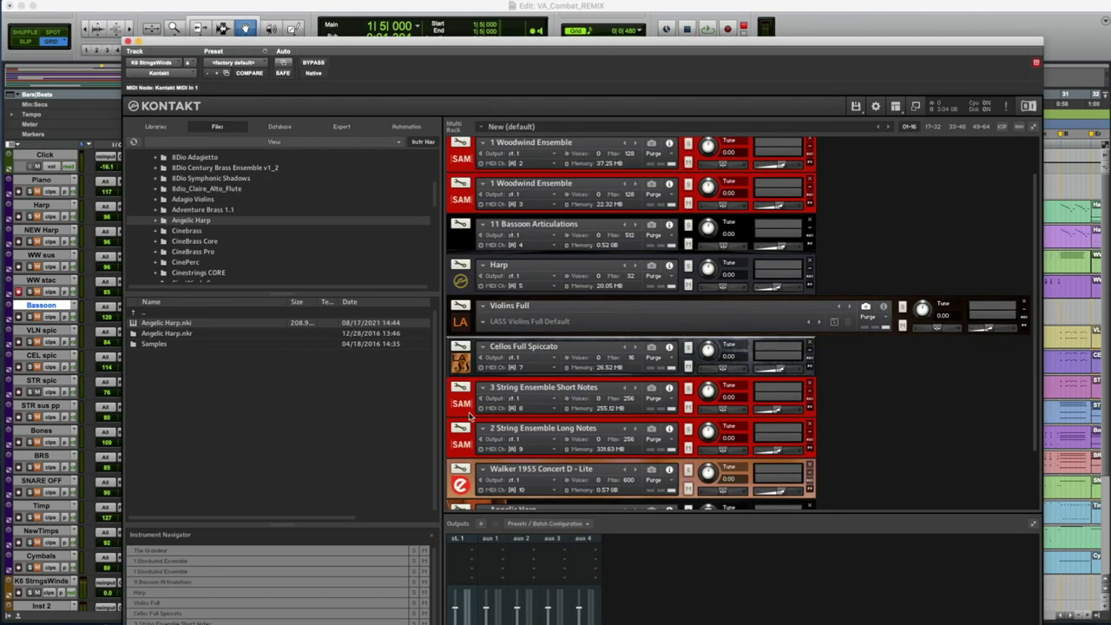
scroll(652, 431, "down", 3)
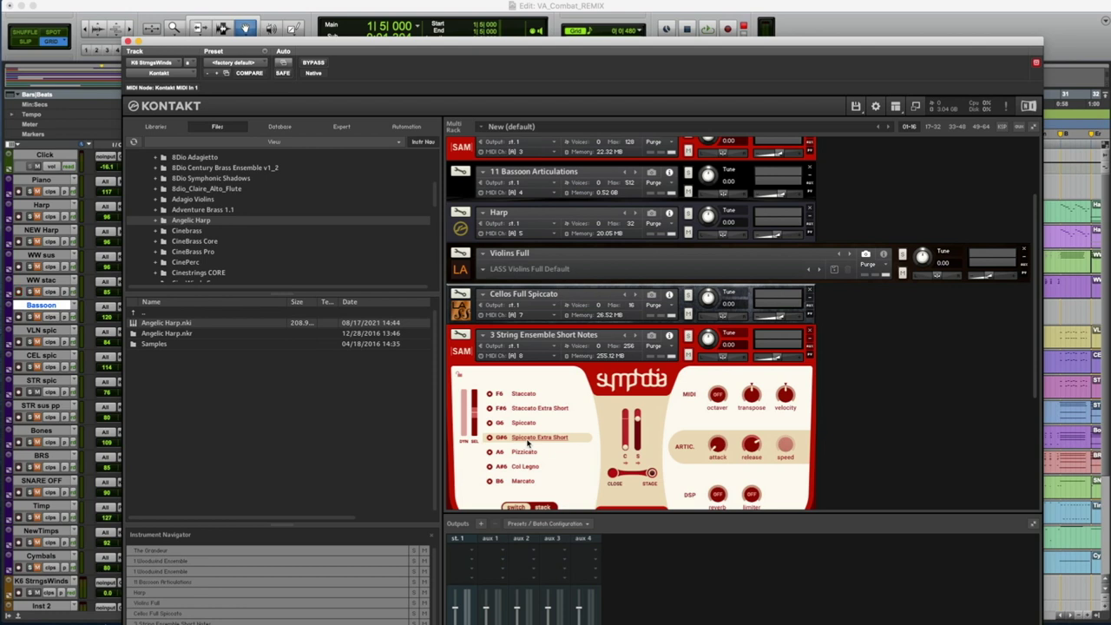
scroll(527, 443, "down", 6)
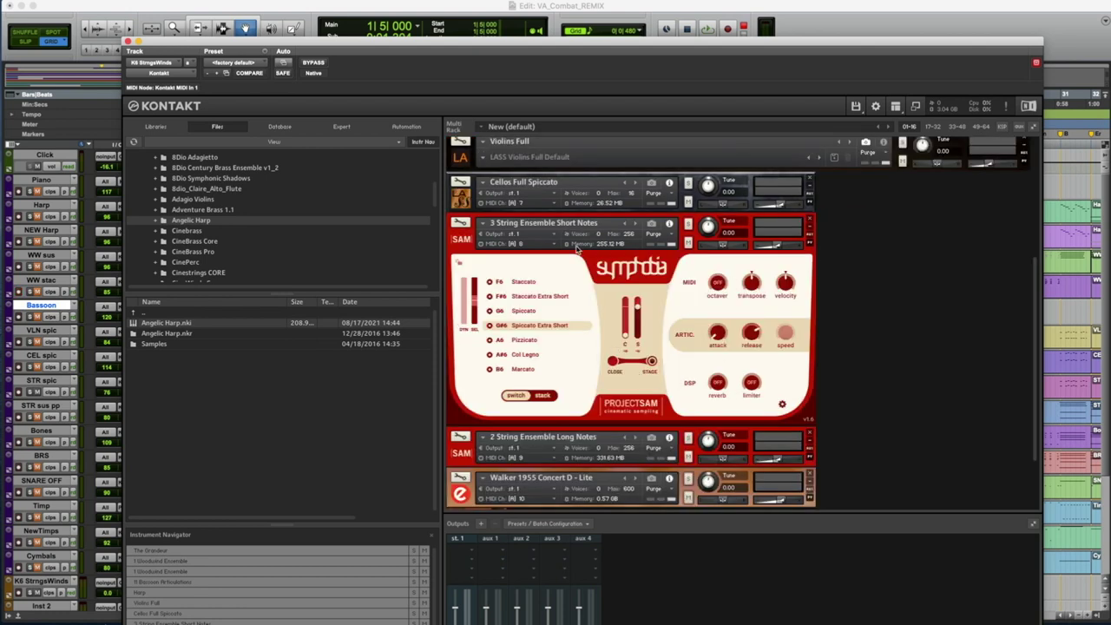
left_click(461, 241)
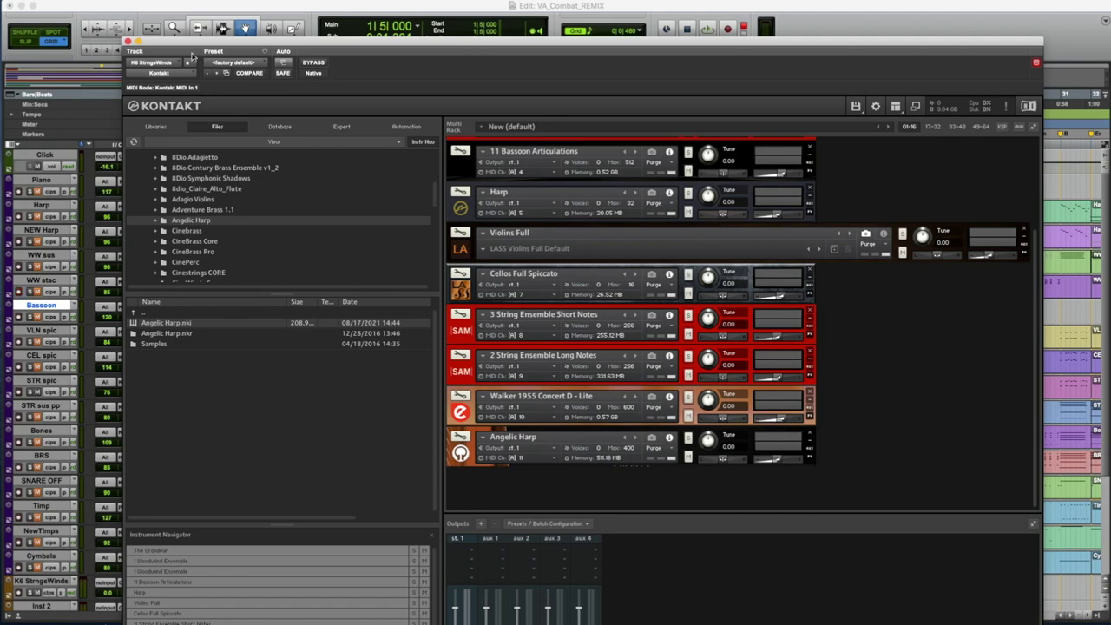
left_click(127, 41)
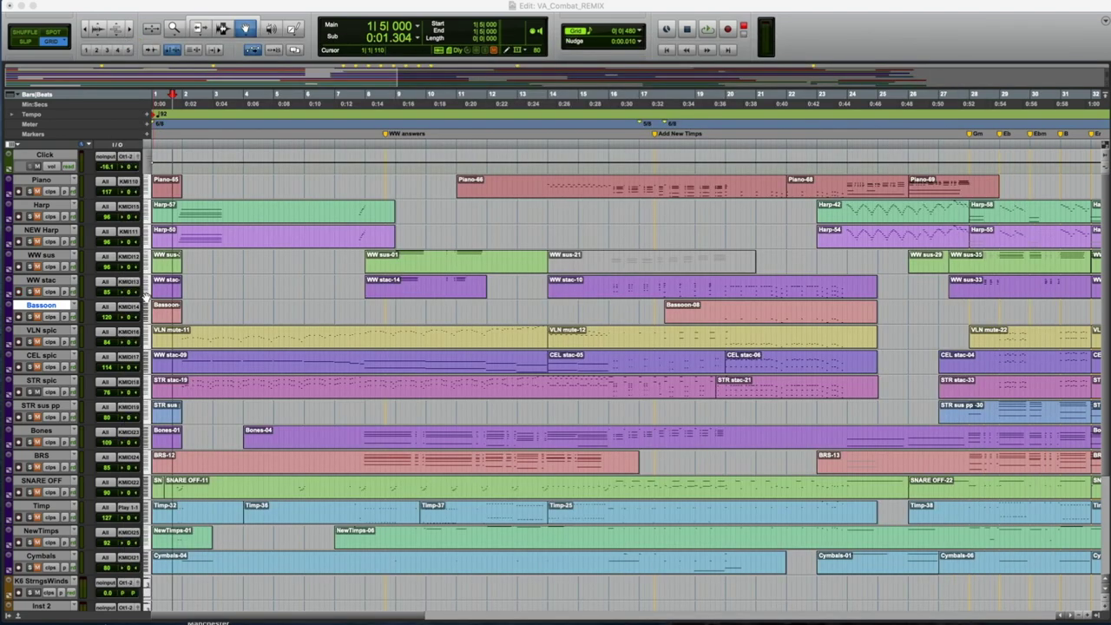
Select the VLN spic track and audition it from bar 1, beat 5, first alone and then together with STR spic.
left_click(41, 332)
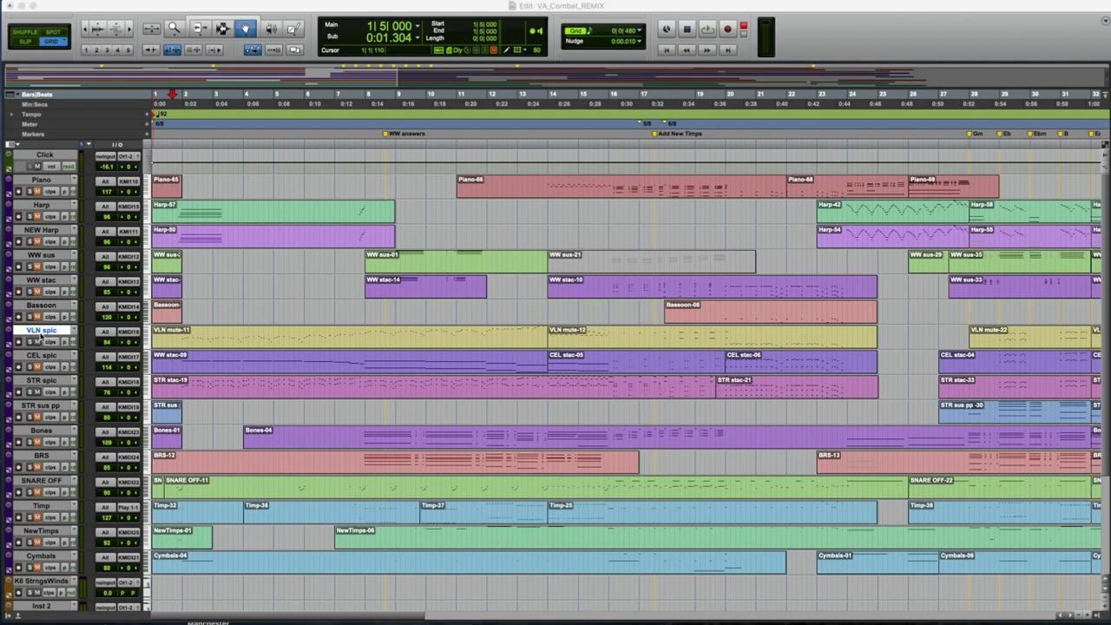
left_click(174, 143)
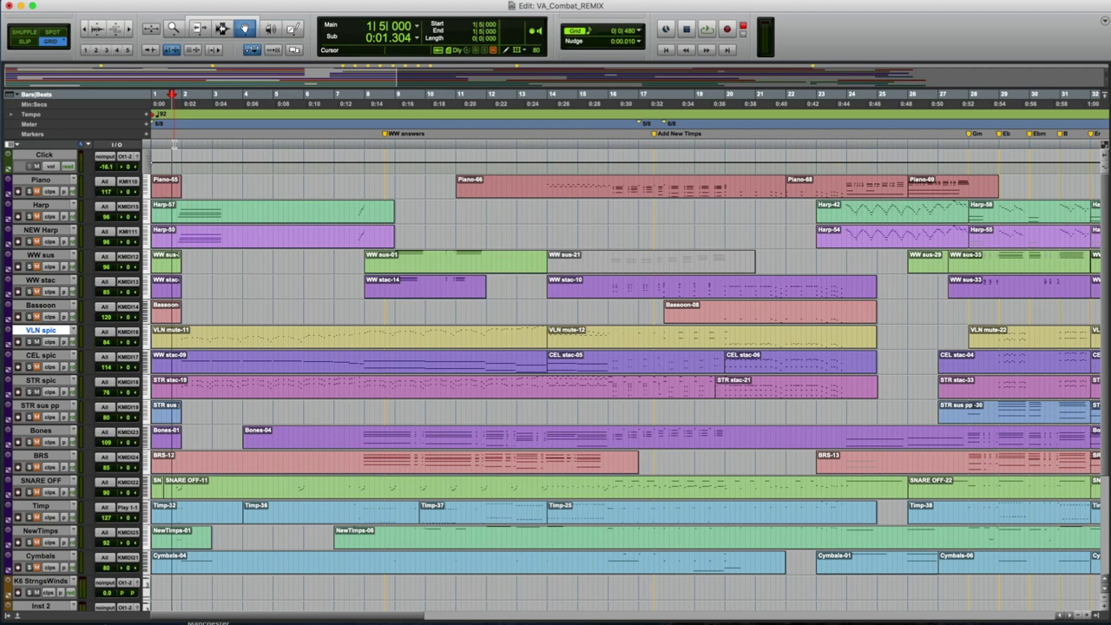
key("space")
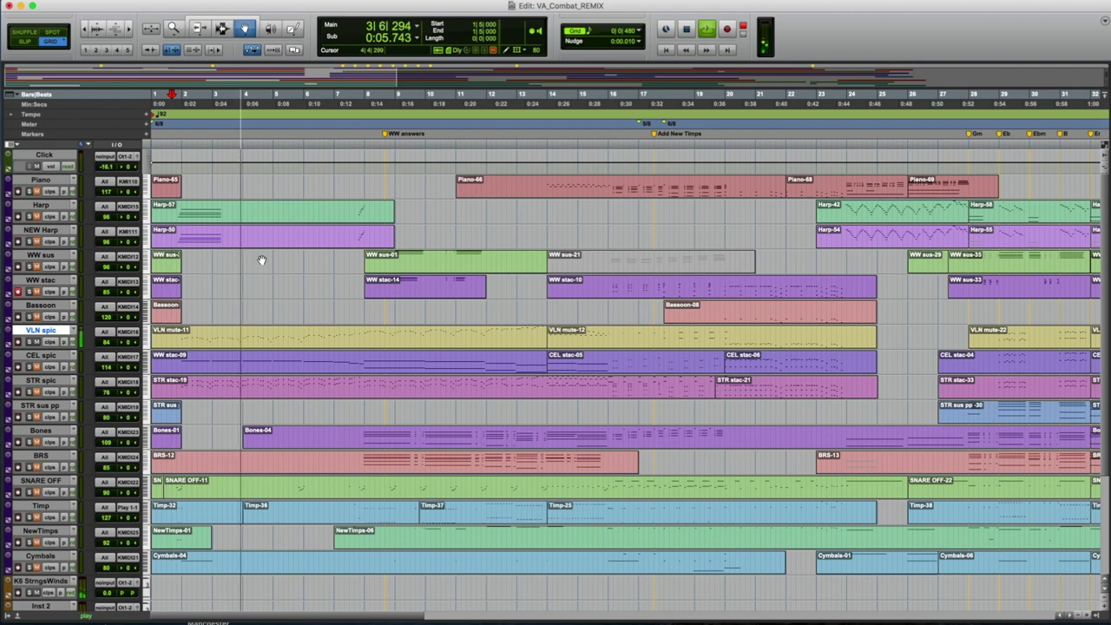
key("space")
key("space")
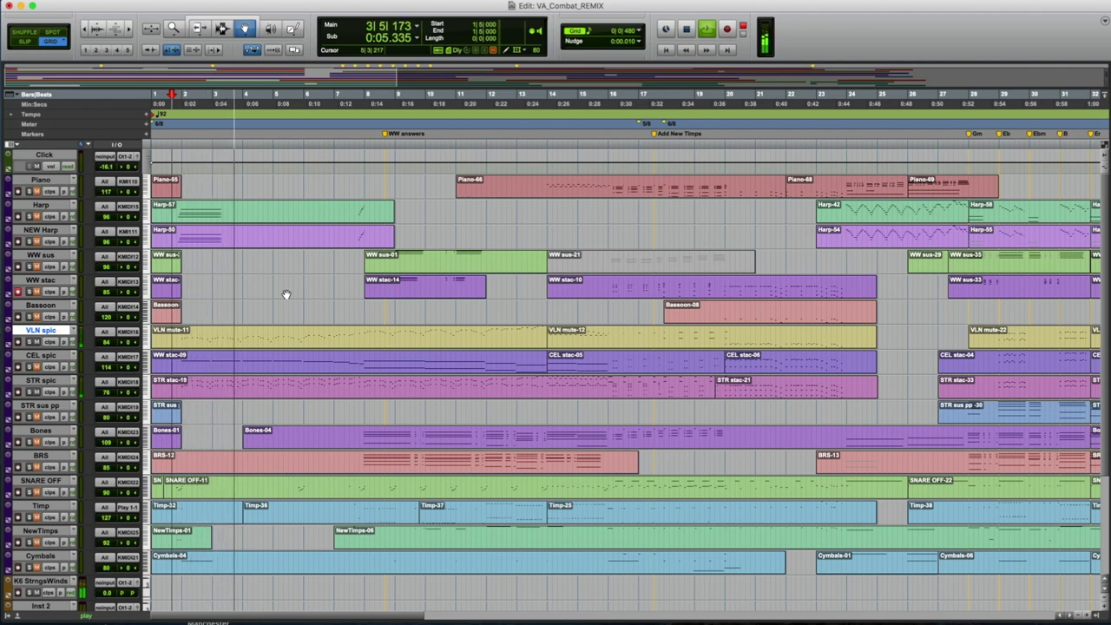
key("space")
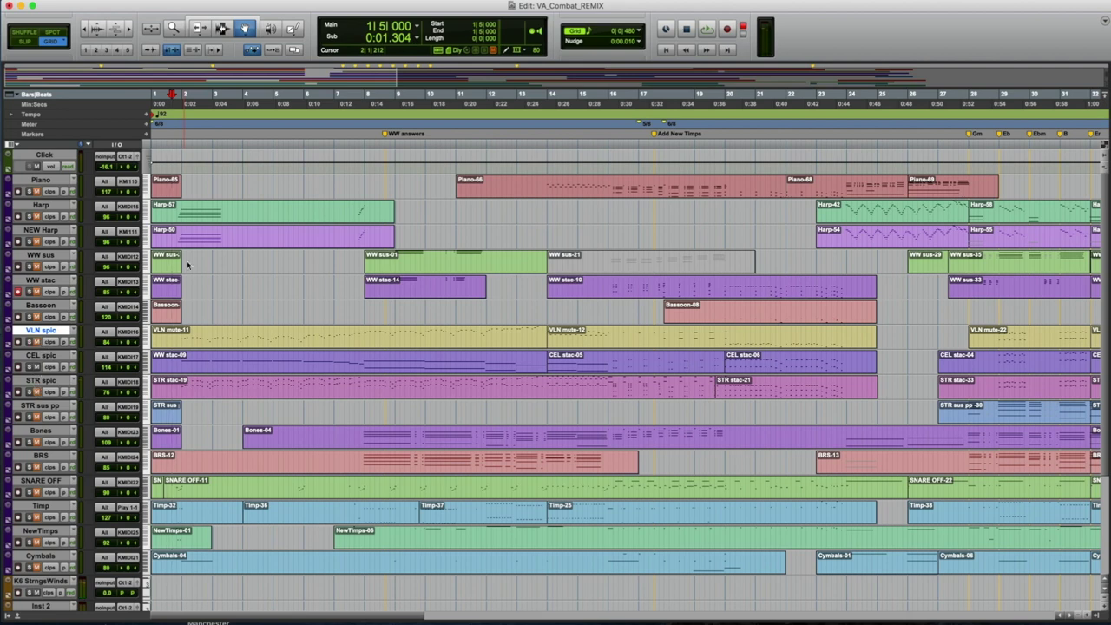
Open the CEL spic part and inspect the Cellos Full Spiccato instrument behind it in Kontakt.
left_click(177, 144)
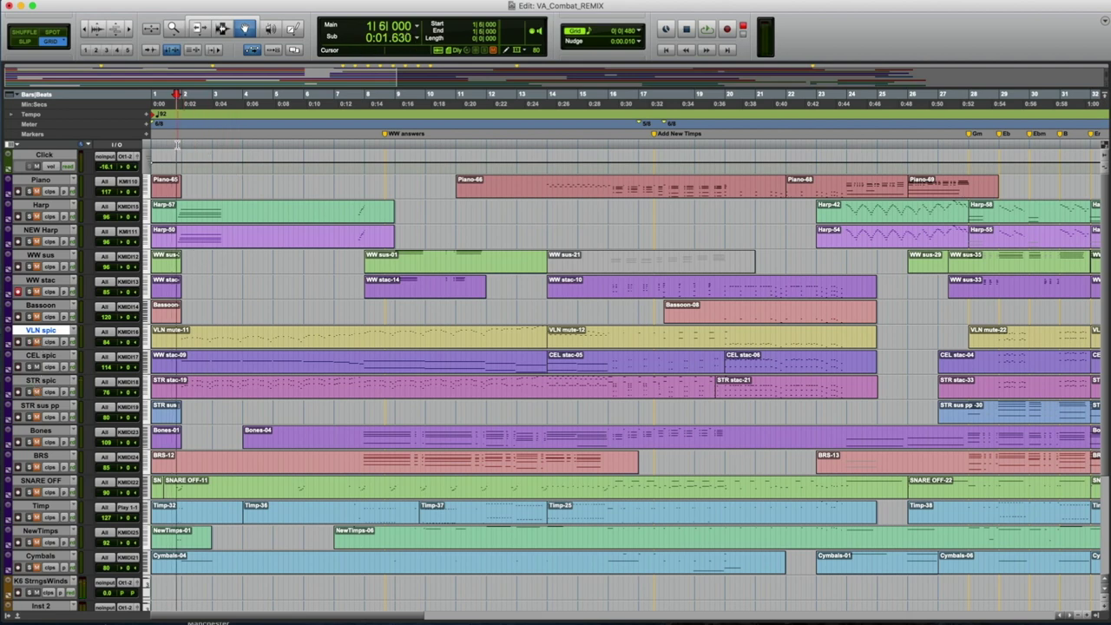
double_click(183, 362)
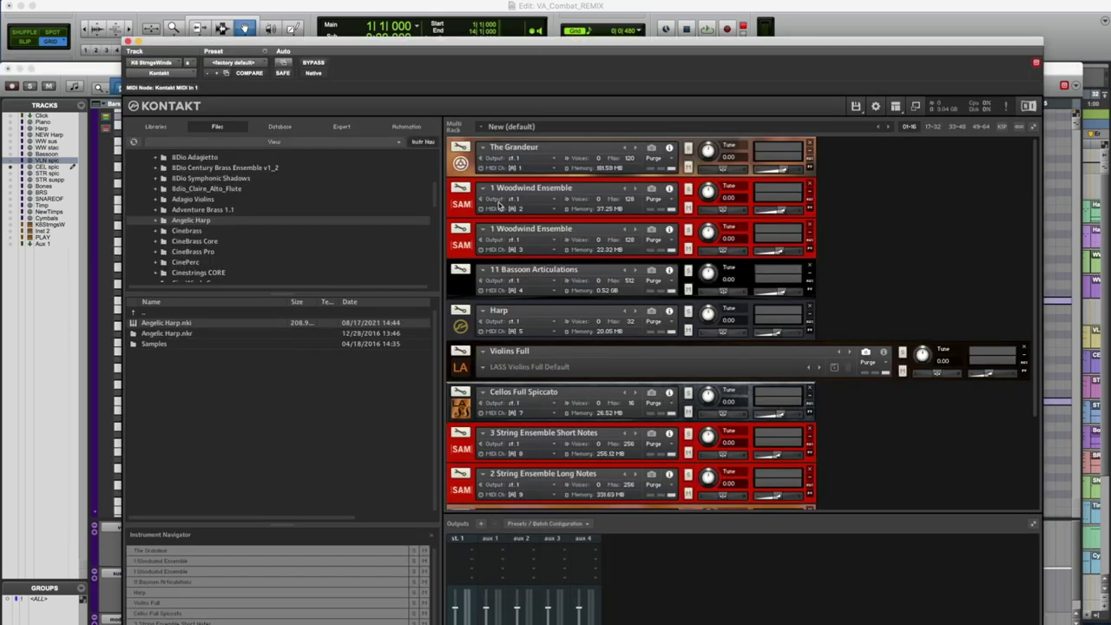
scroll(476, 261, "down", 3)
left_click(462, 289)
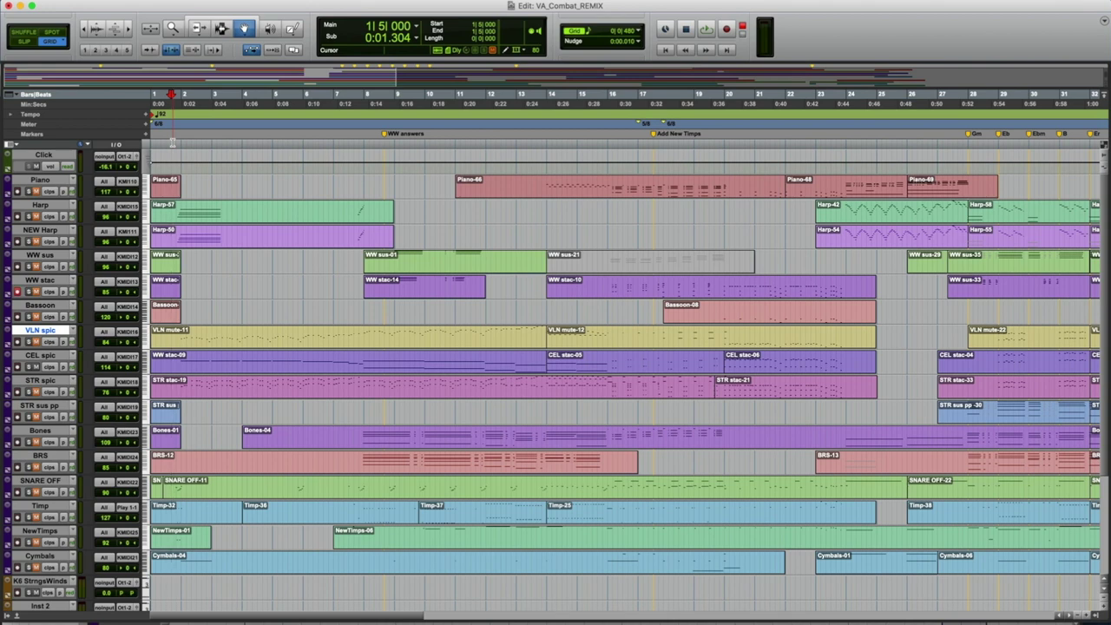
Audition CEL spic alone from bar 1, beat 5, and together with VLN spic and STR spic from bar 1, beat 6.
key("space")
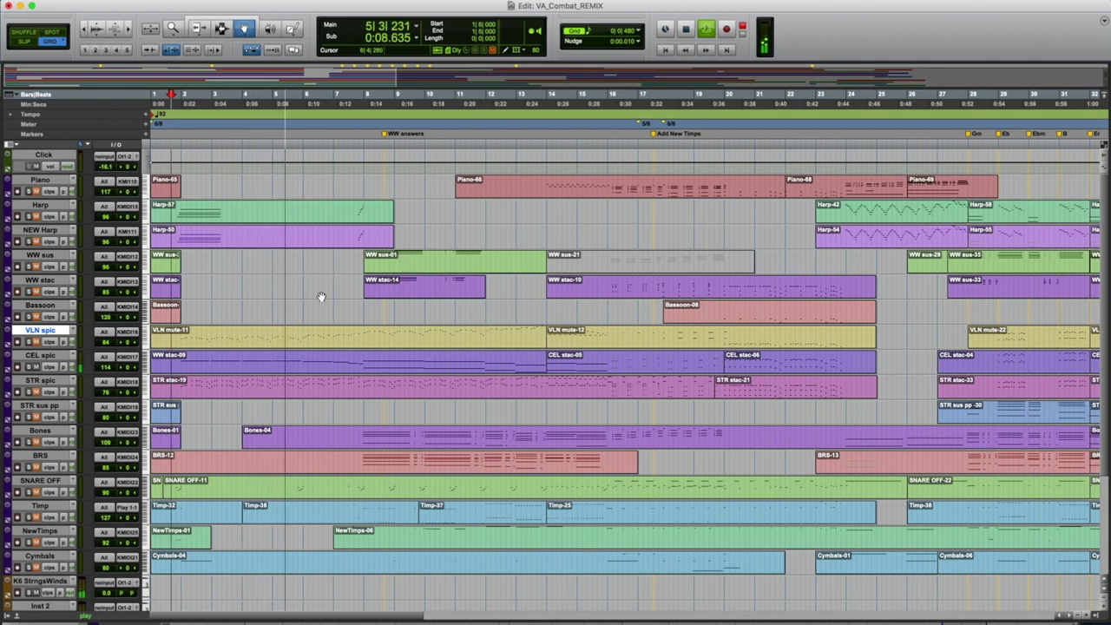
key("space")
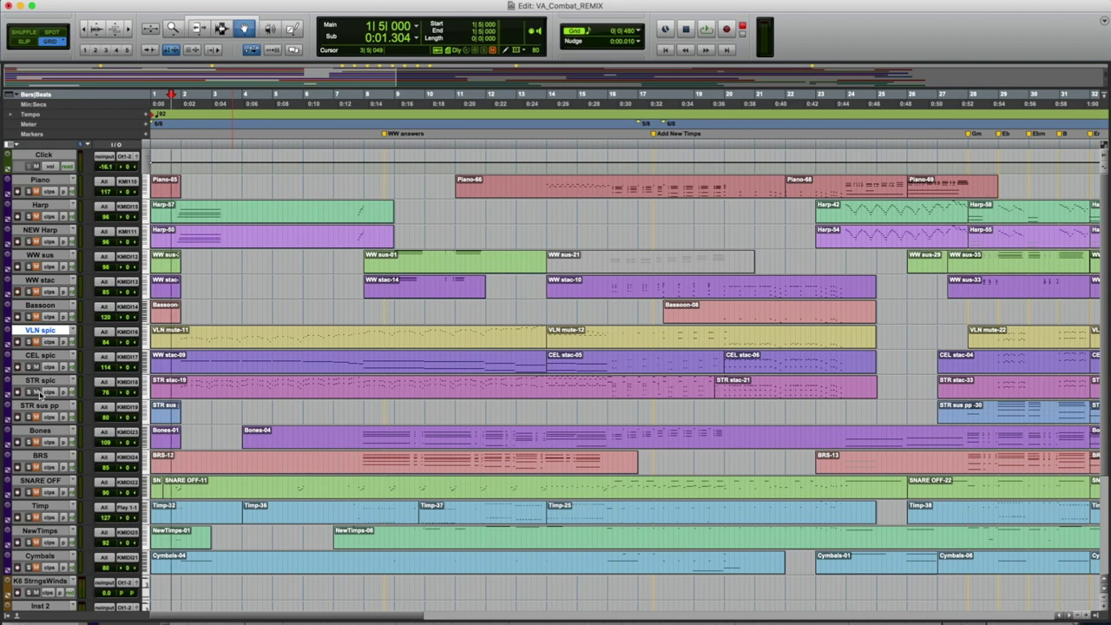
left_click(260, 365)
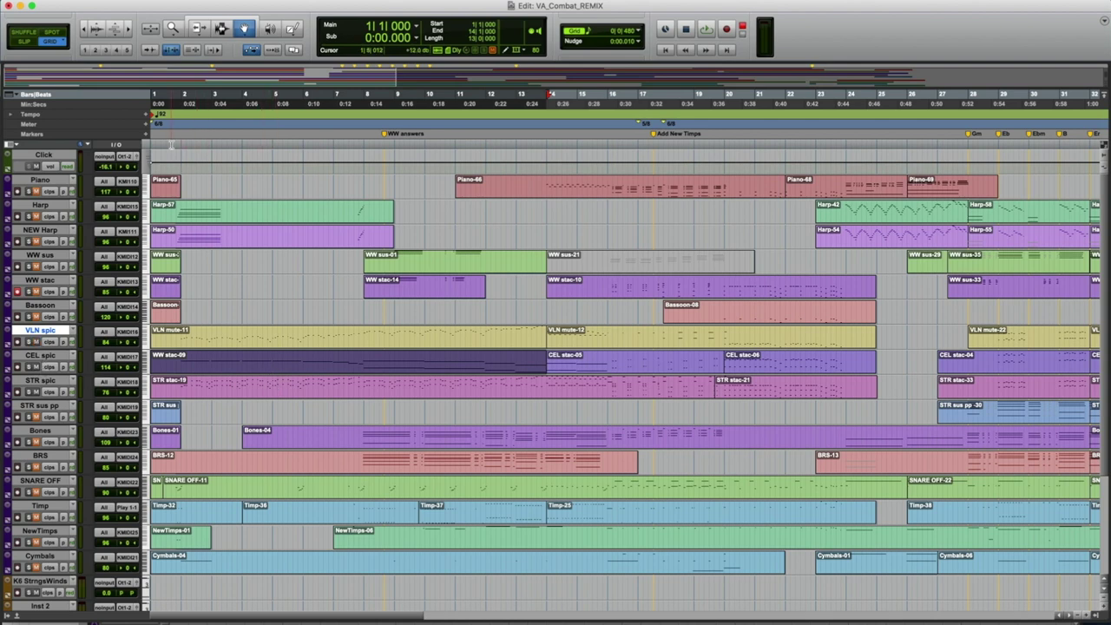
left_click(175, 142)
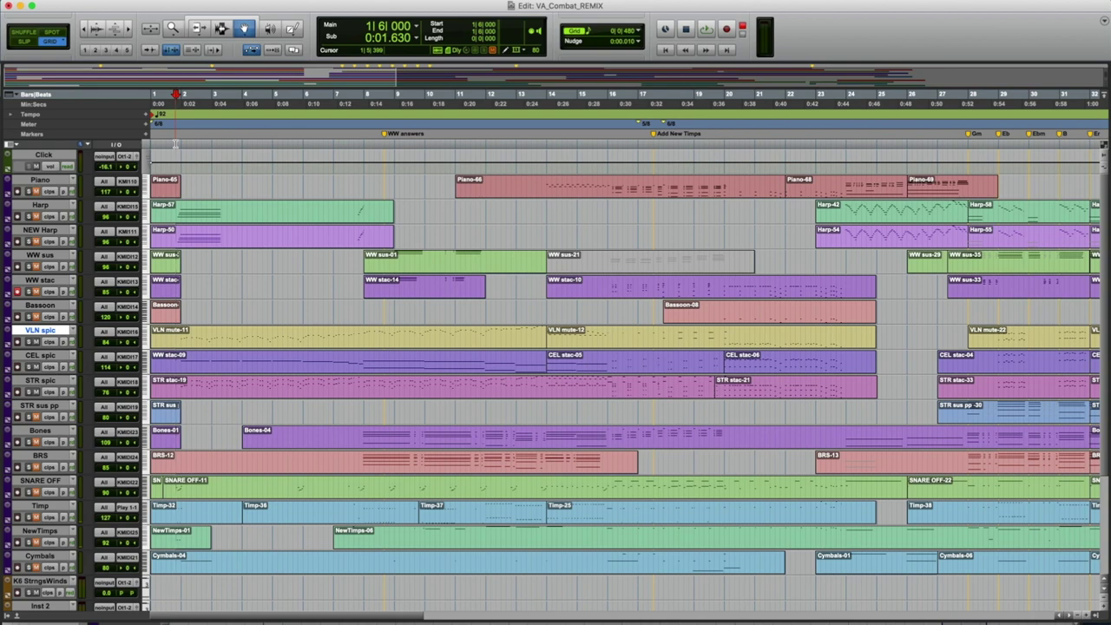
key("space")
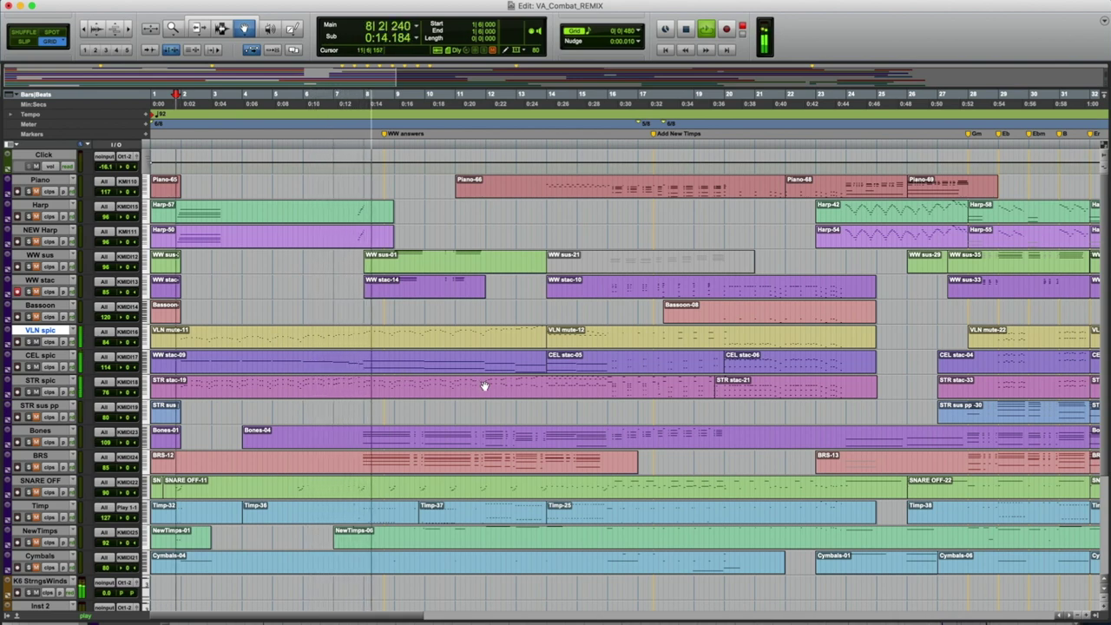
key("space")
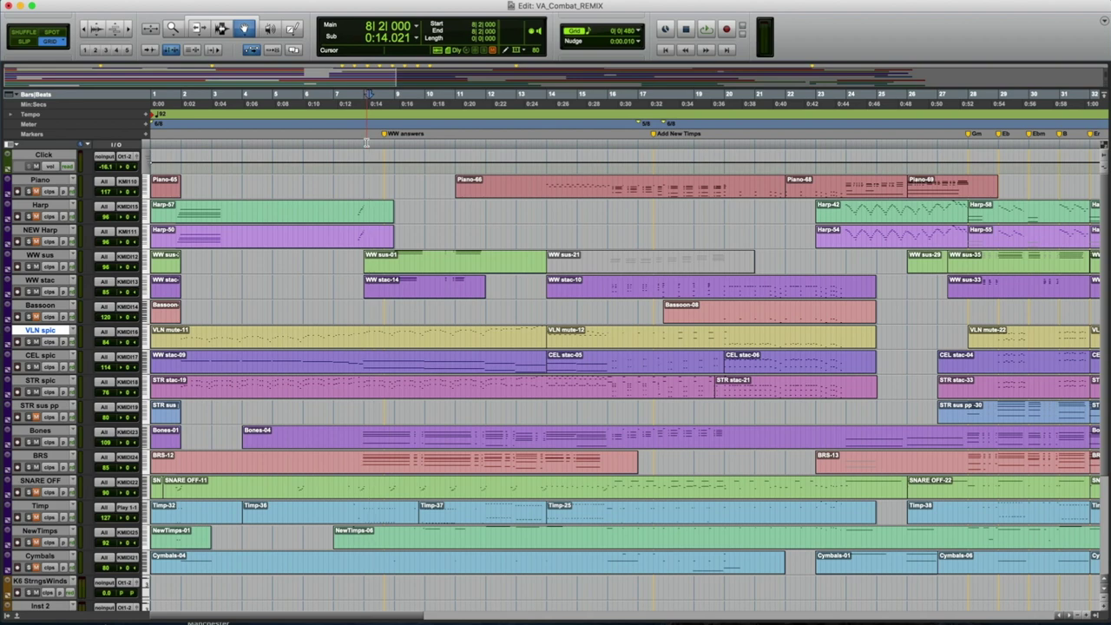
Audition the woodwind, string and brass parts together from bar 8, beat 2.
key("space")
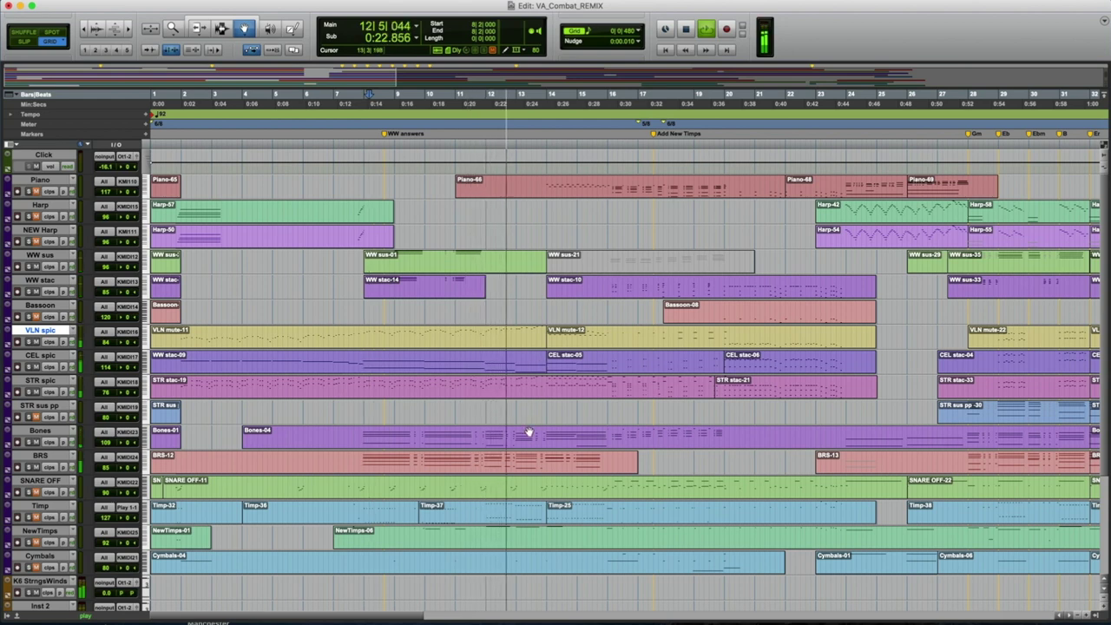
key("space")
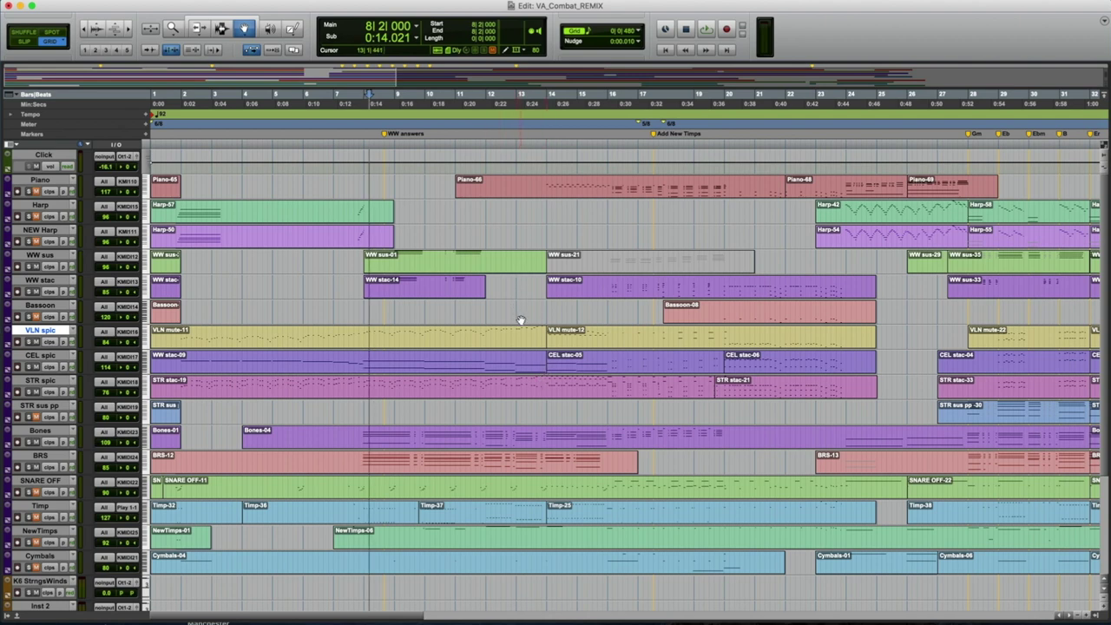
Select the BRS track and audition it from bar 7, beat 6.
left_click(41, 457)
left_click(363, 147)
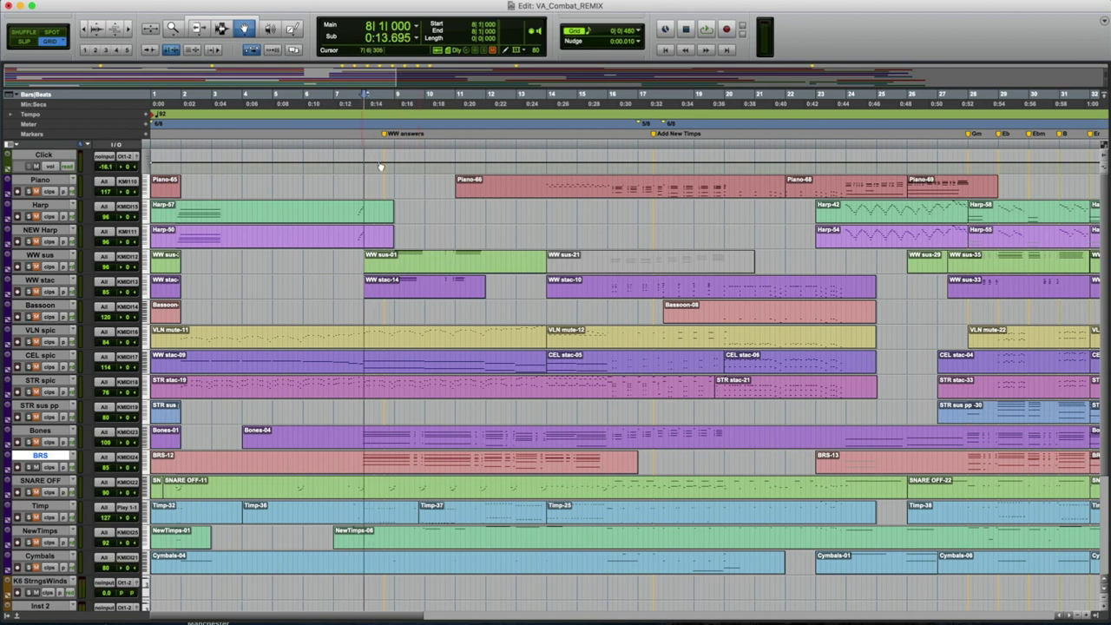
key("space")
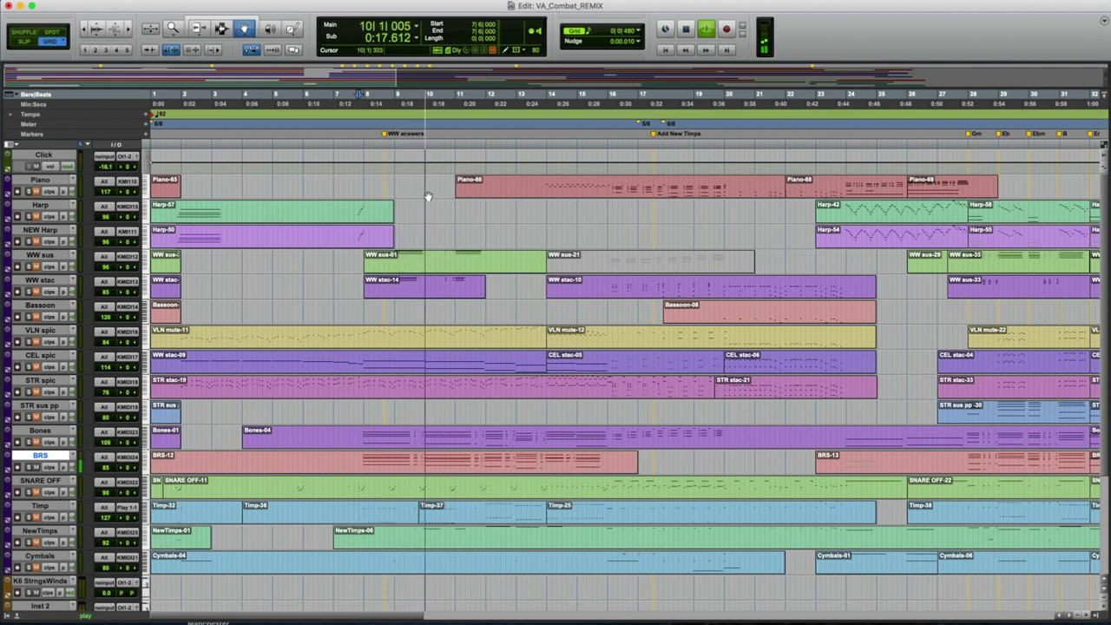
key("space")
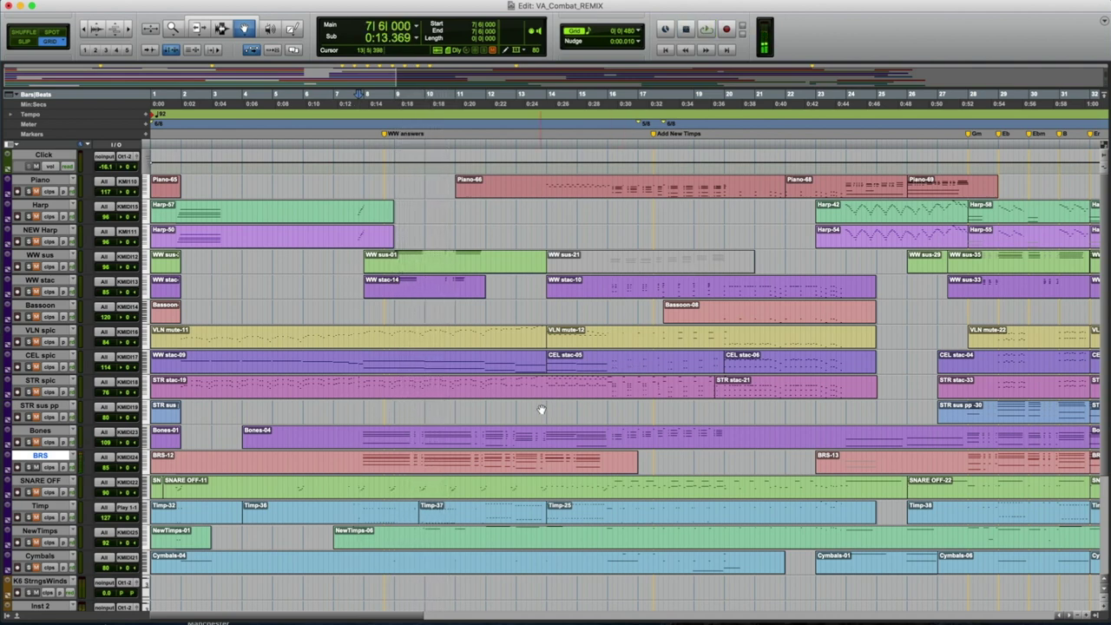
Examine the Bones notes in the MIDI Editor while auditioning the part with BRS from bar 7, beat 6, and close the editor.
left_click(438, 431)
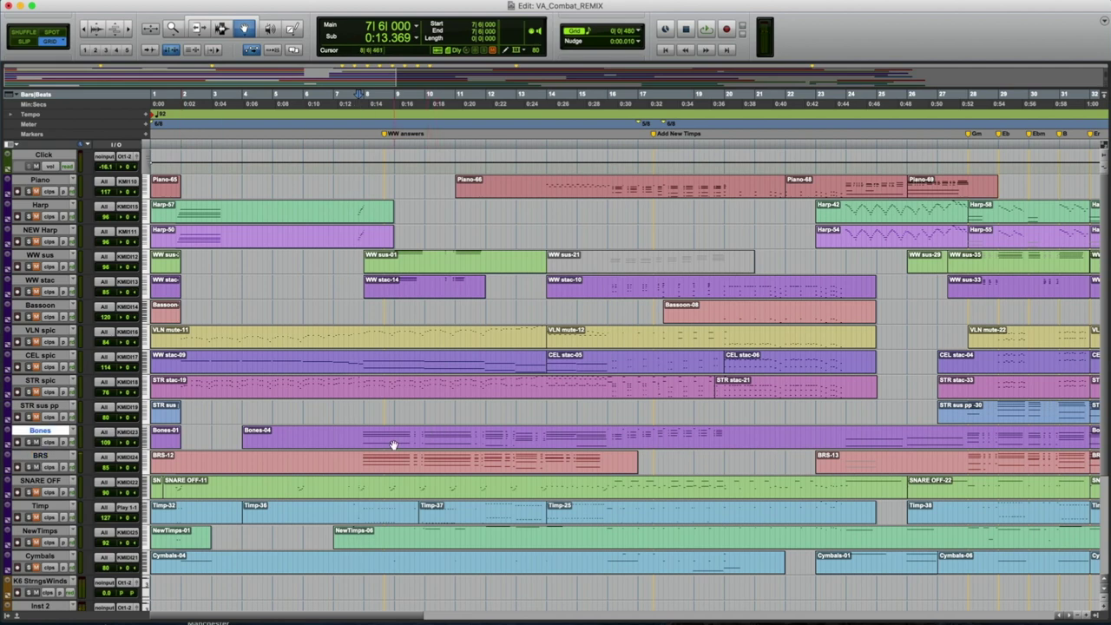
double_click(393, 445)
key("space")
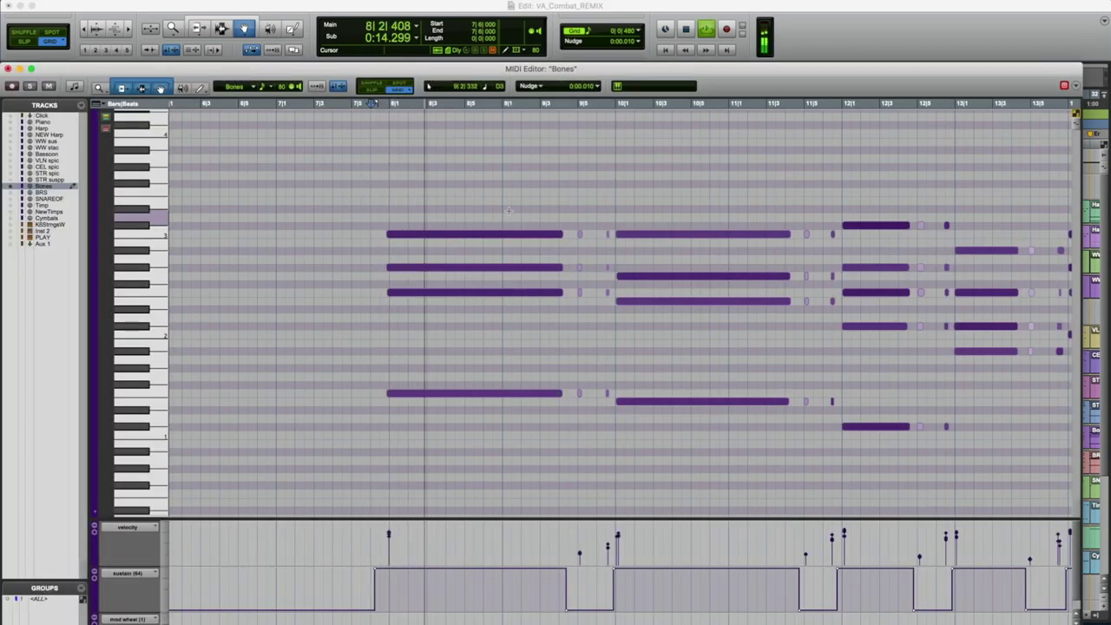
left_click_drag(54, 74, 164, 58)
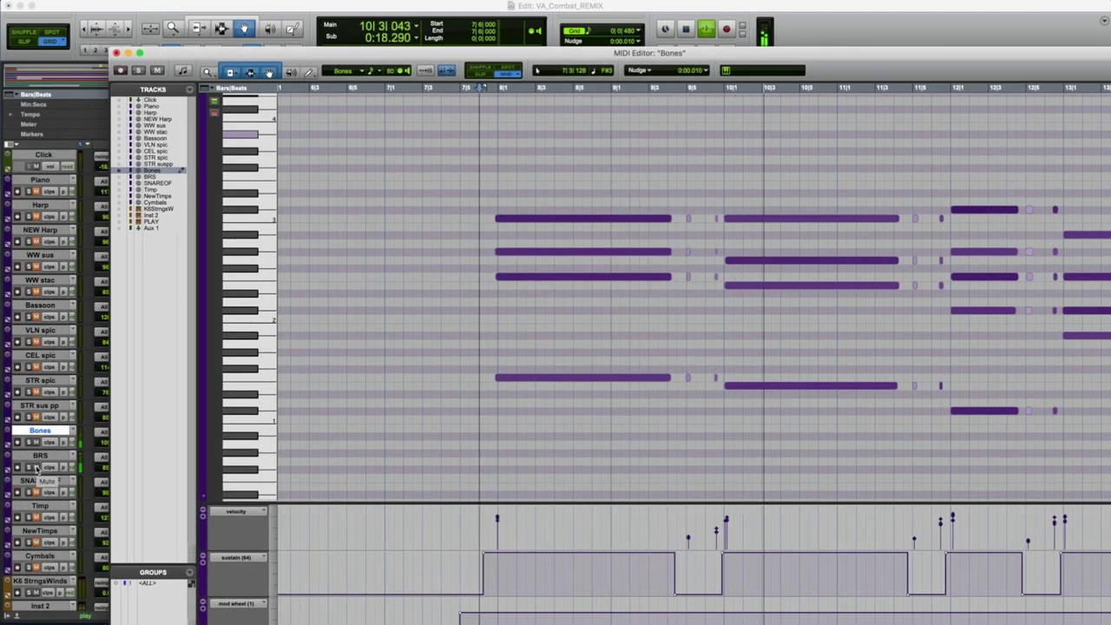
key("space")
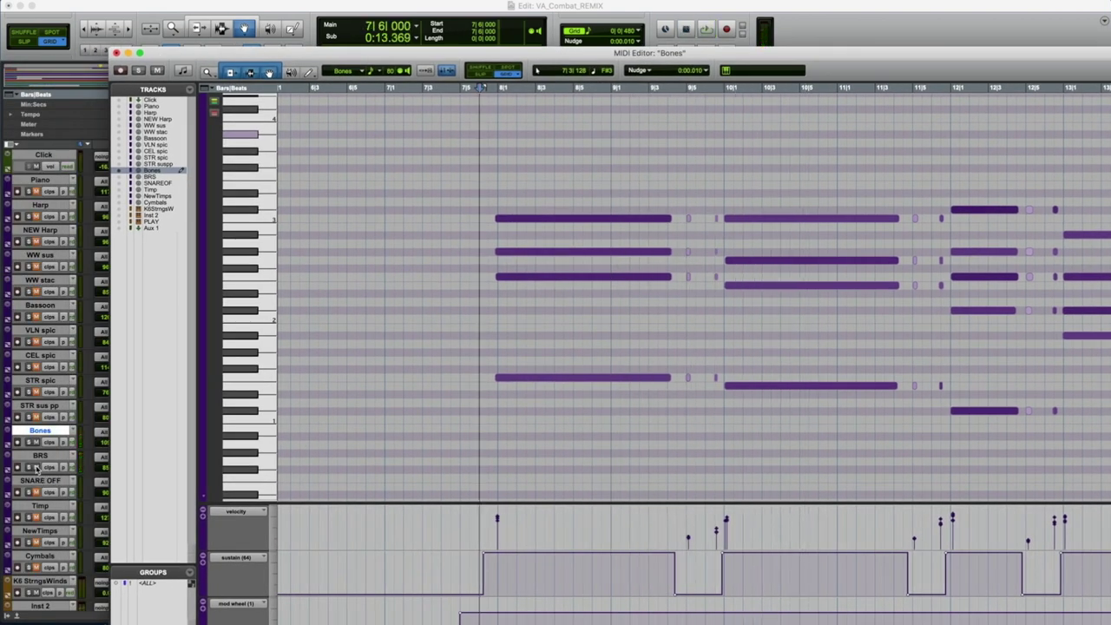
key("super+w")
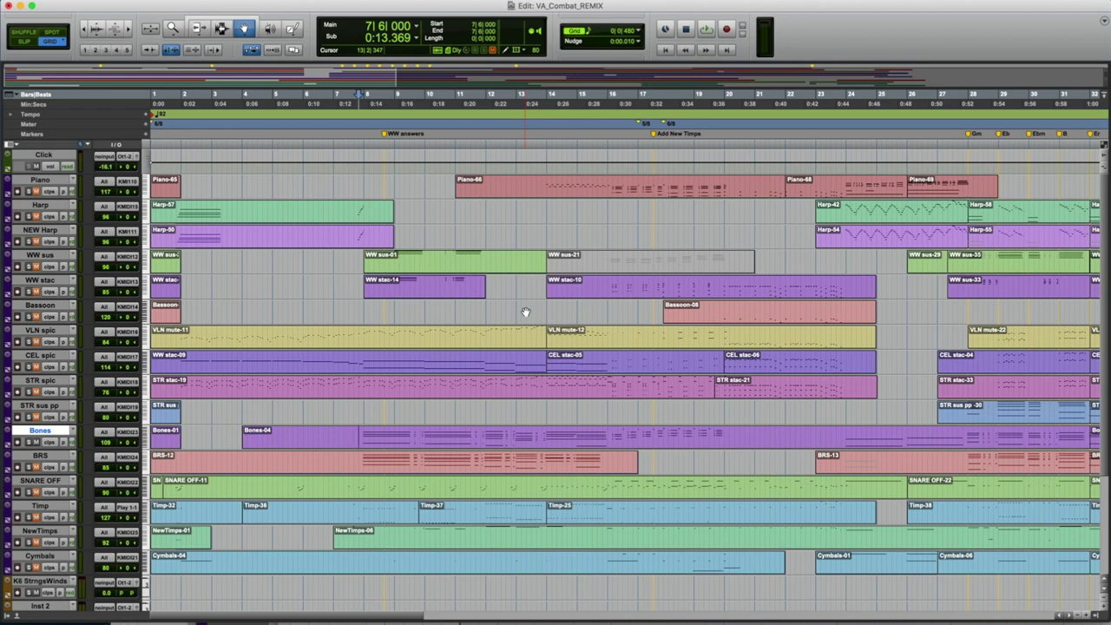
Select the percussion tracks from SNARE OFF through Cymbals, and narrow the selection to Cymbals.
scroll(525, 312, "down", 2)
left_click(40, 429)
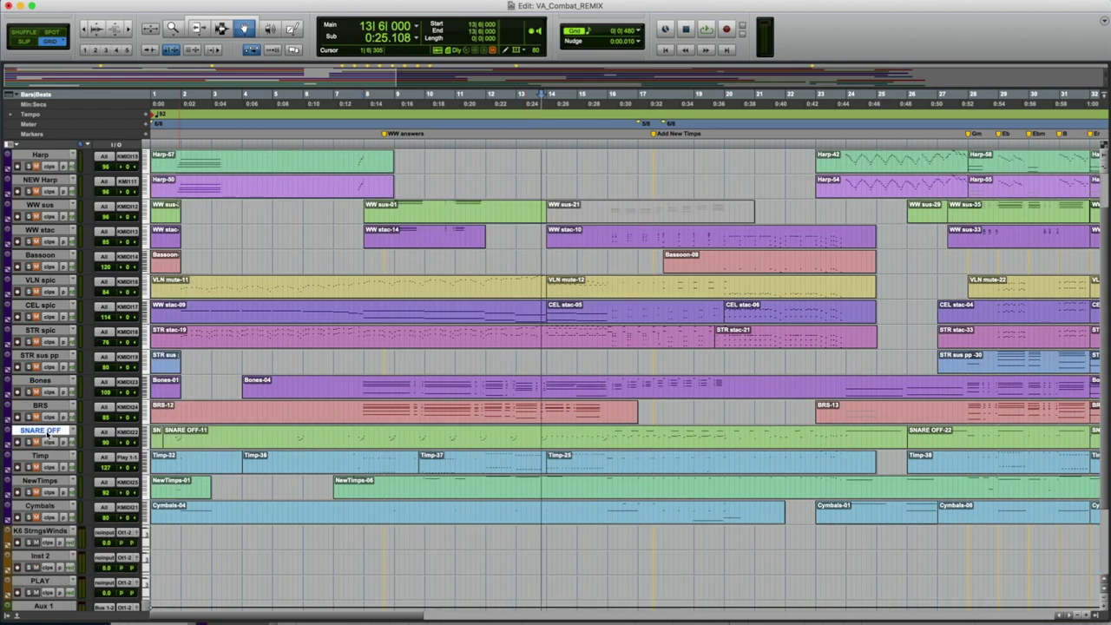
left_click(51, 506, "shift")
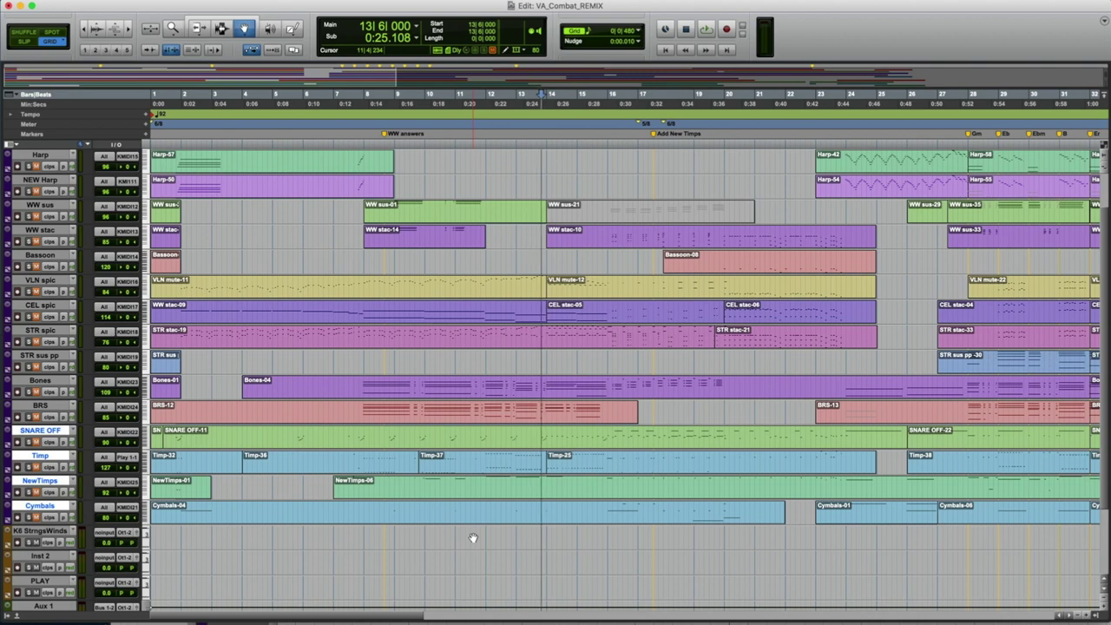
key("minus")
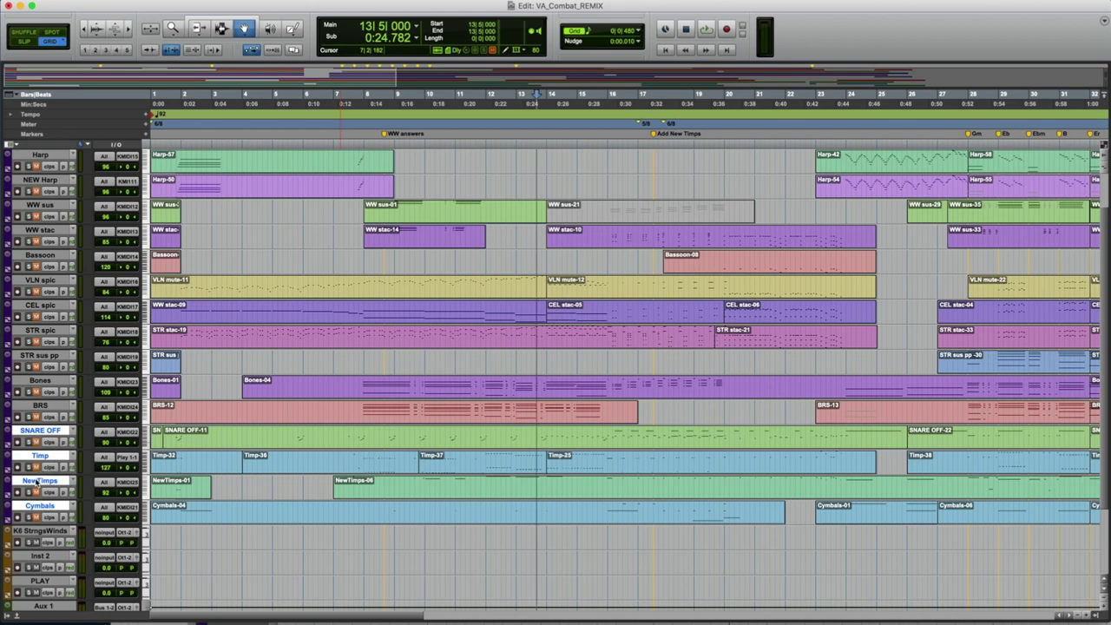
left_click(490, 531)
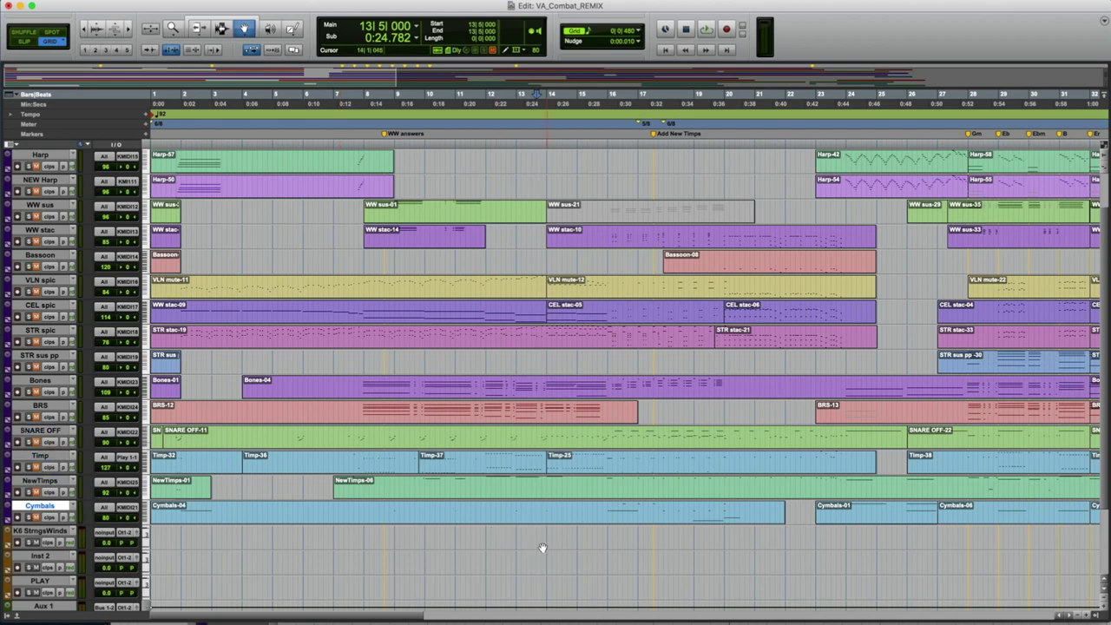
Select the SNARE OFF track and audition it from bar 14, beat 1.
left_click(48, 433)
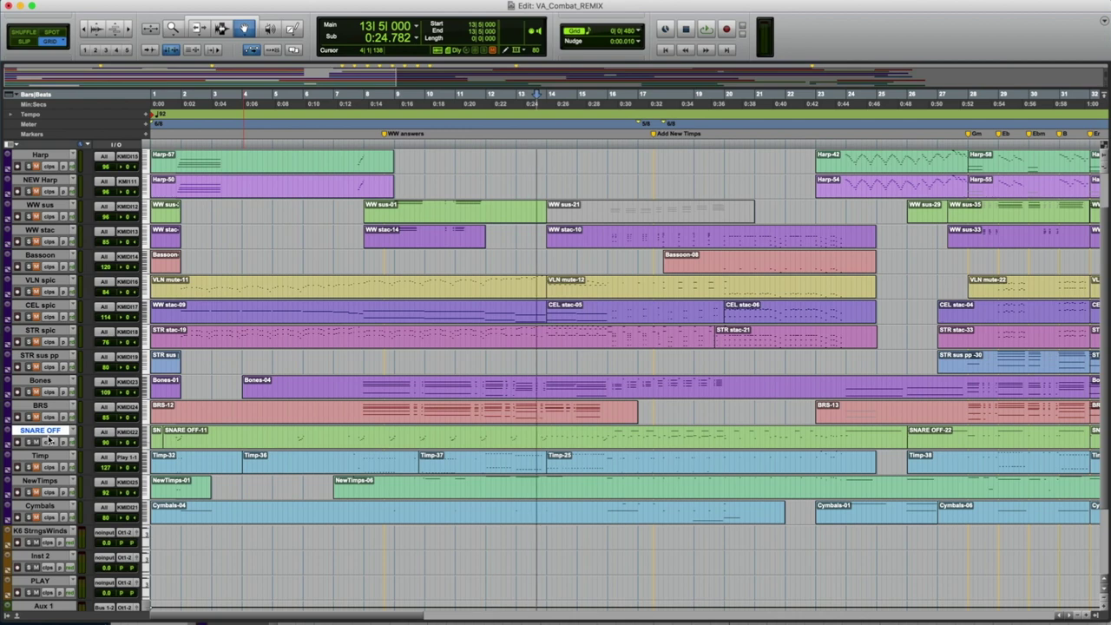
key("space")
scroll(558, 182, "down", 3)
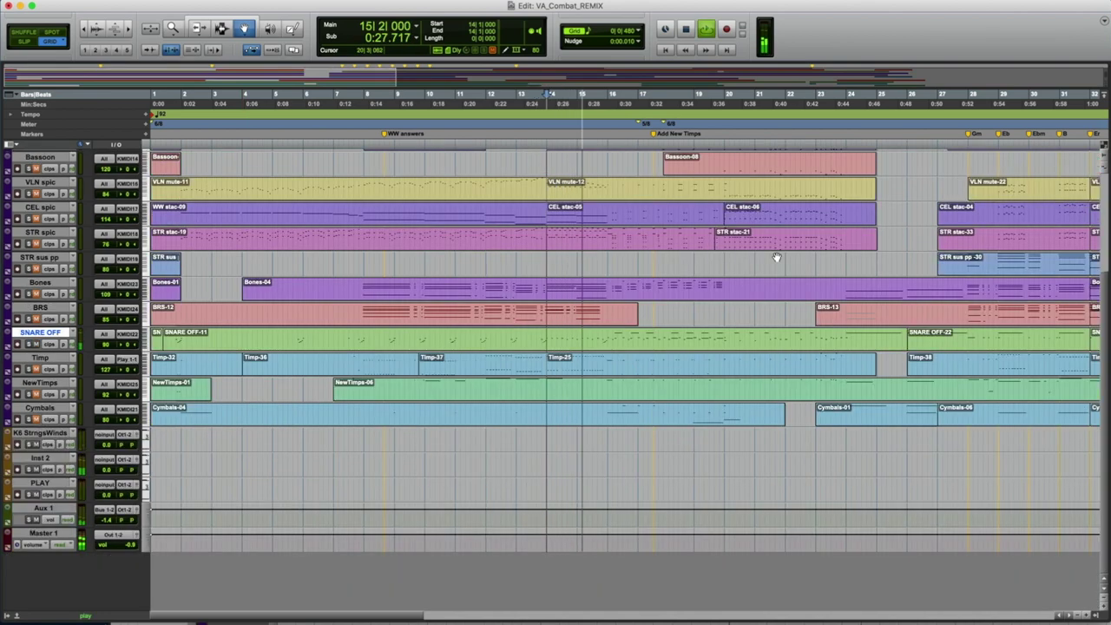
key("space")
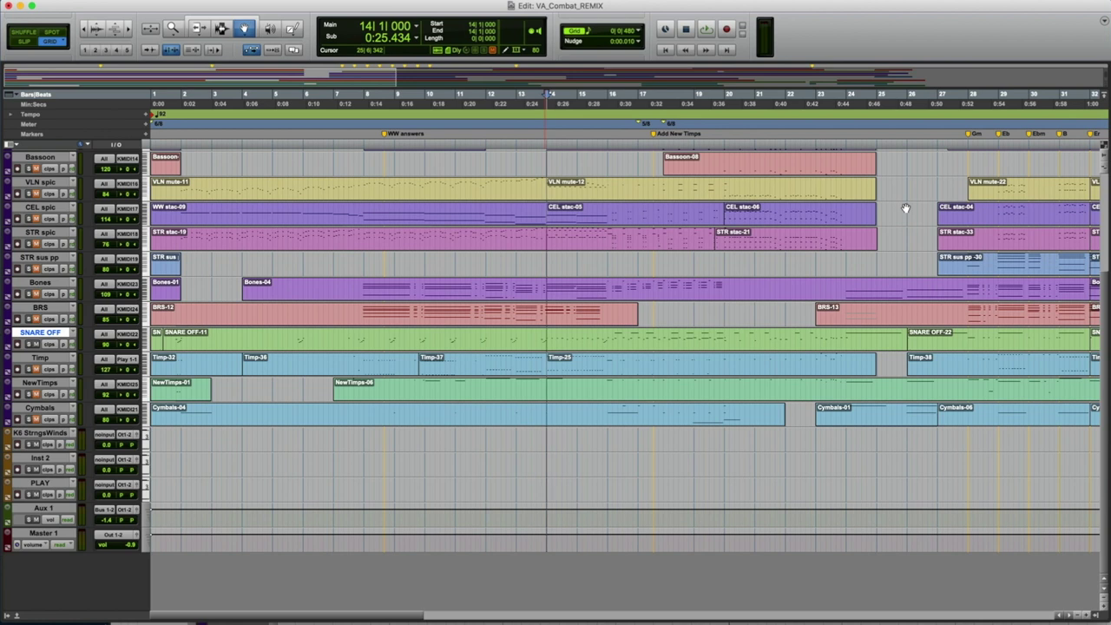
Audition the Timp part from bar 15, beat 5, and inspect its Timp Hits LR instrument in the PLAY plug-in.
left_click(597, 143)
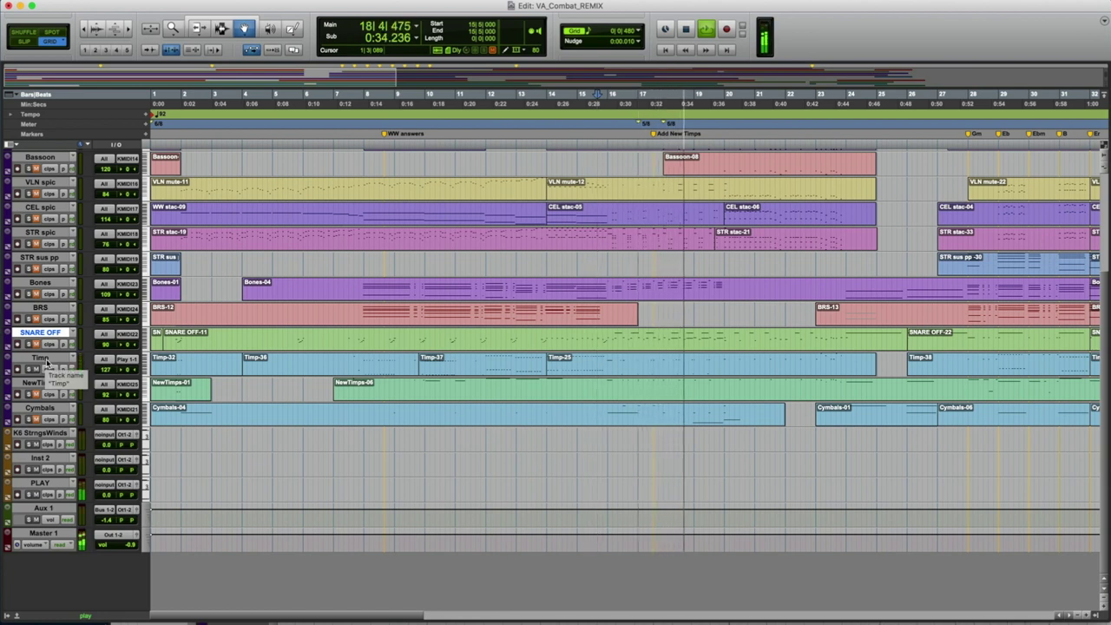
key("space")
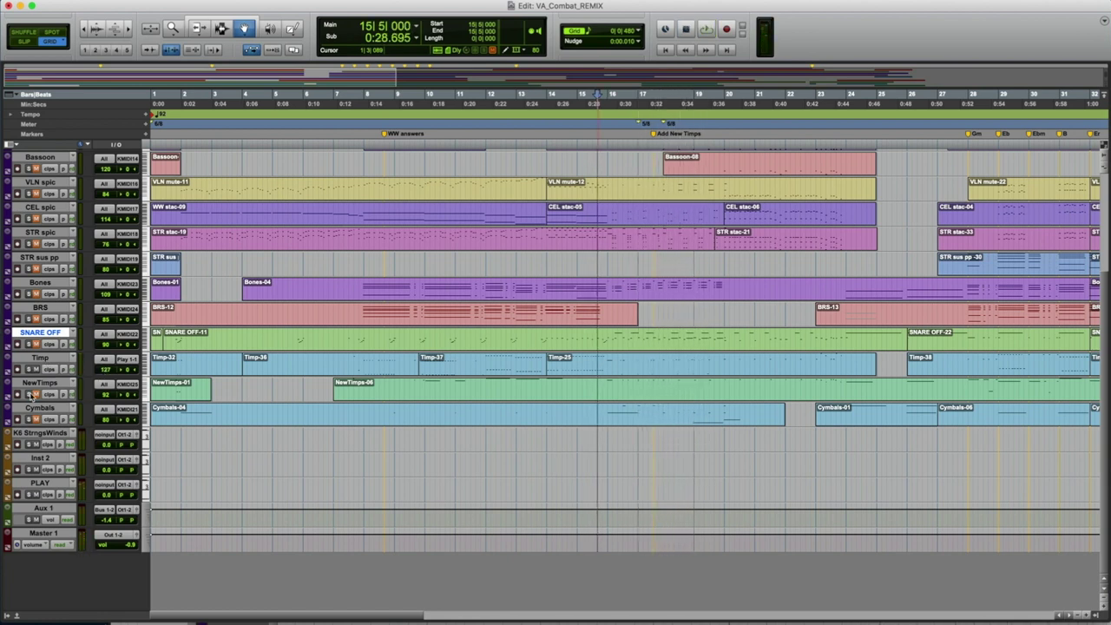
key("ctrl+alt+super+w")
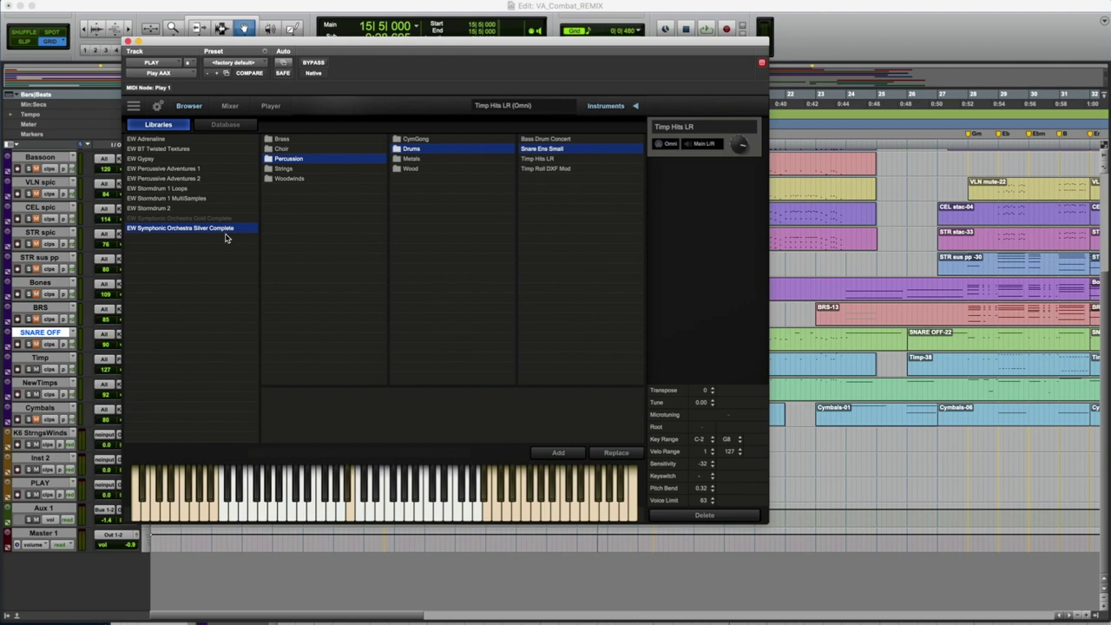
key("super+w")
Audition NewTimps from bar 13, beat 6, and together with Timp from bar 13, beat 5.
key("space")
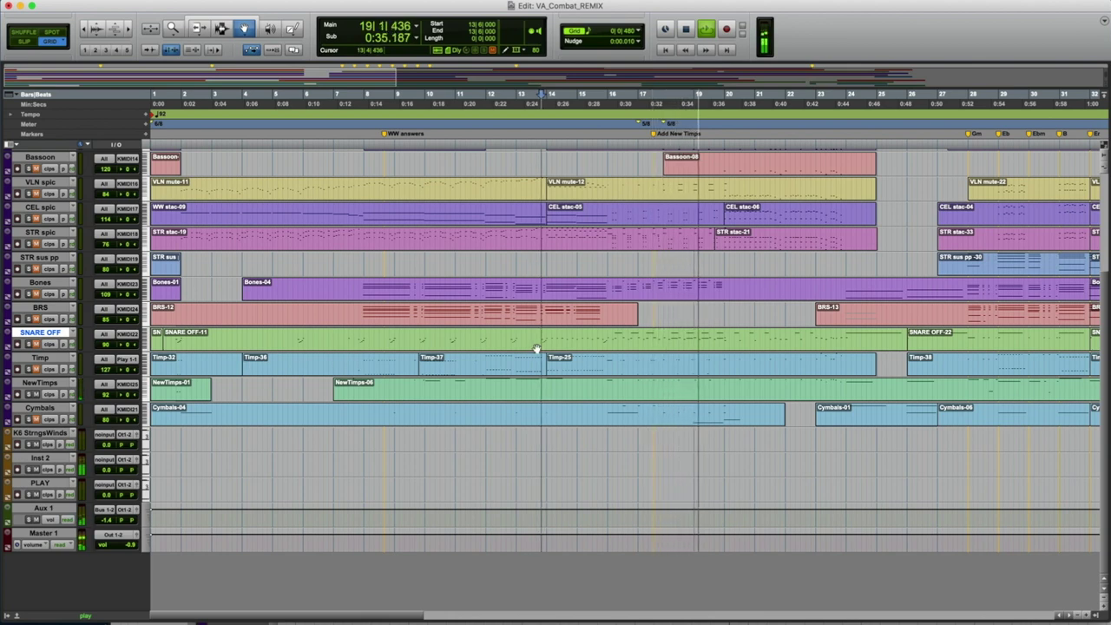
key("space")
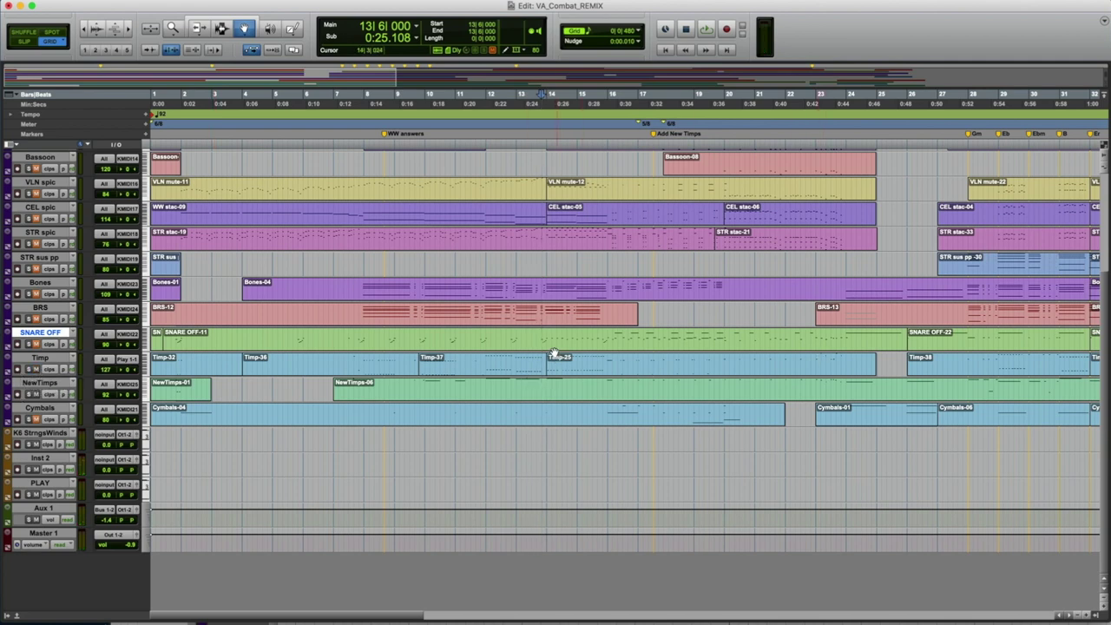
left_click(538, 144)
key("space")
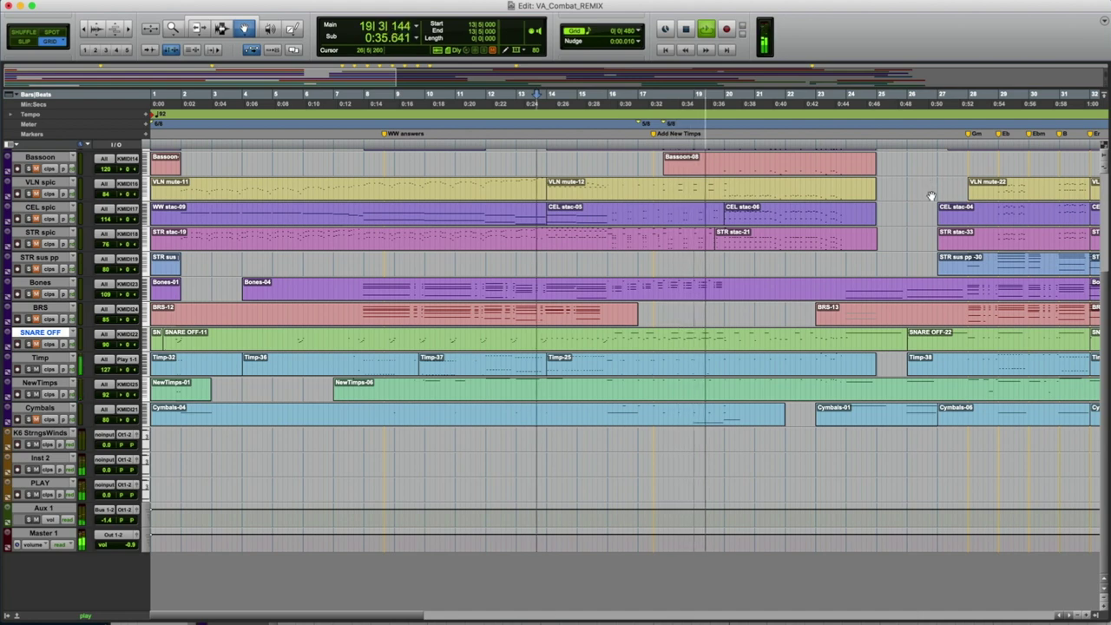
key("space")
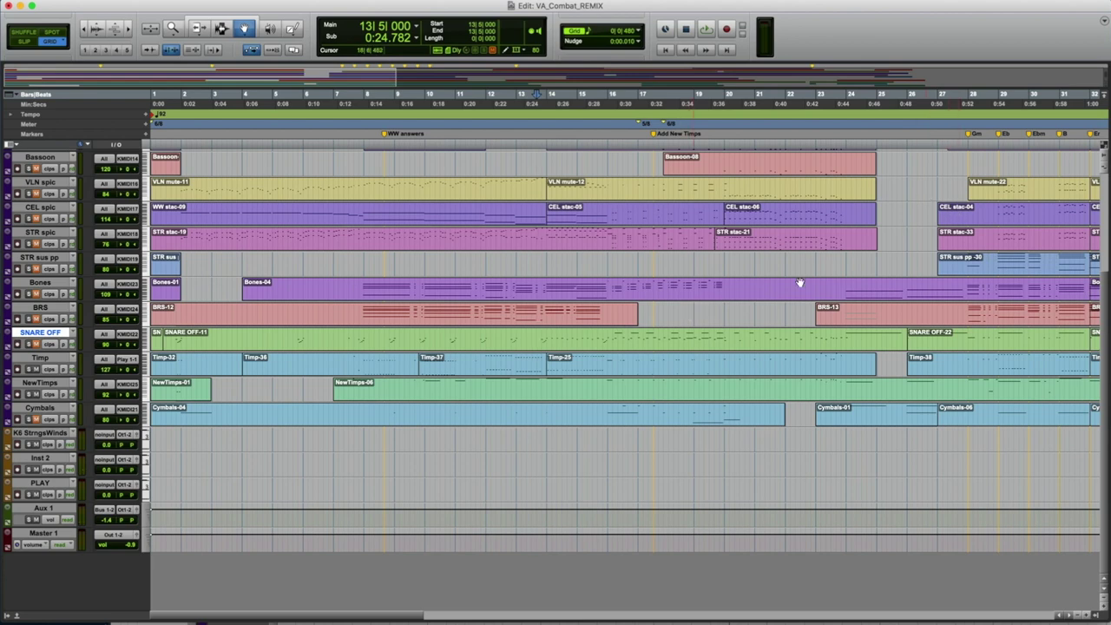
Audition the full arrangement from bar 13, beat 6, with the Piano part now included.
scroll(799, 282, "up", 5)
left_click_drag(545, 512, 607, 512)
left_click(545, 146)
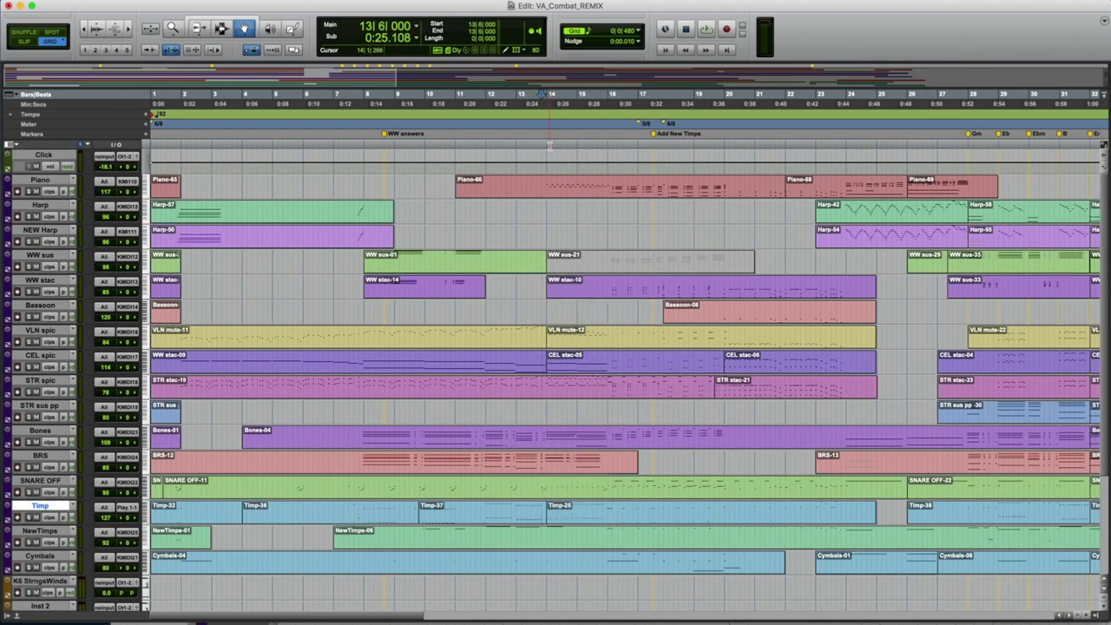
key("space")
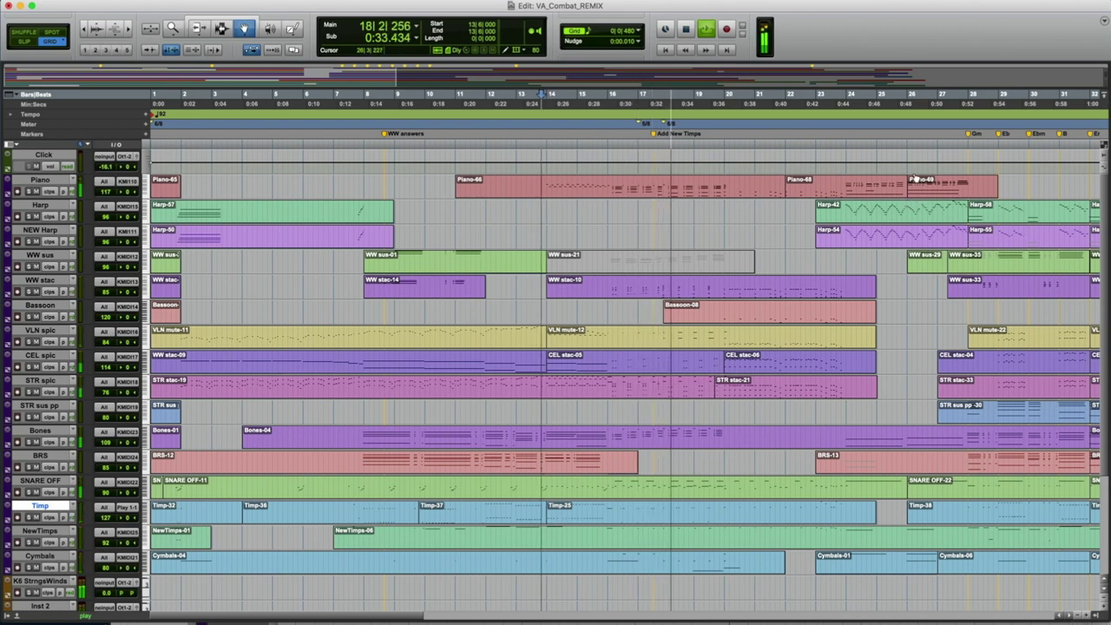
scroll(1023, 186, "right", 5)
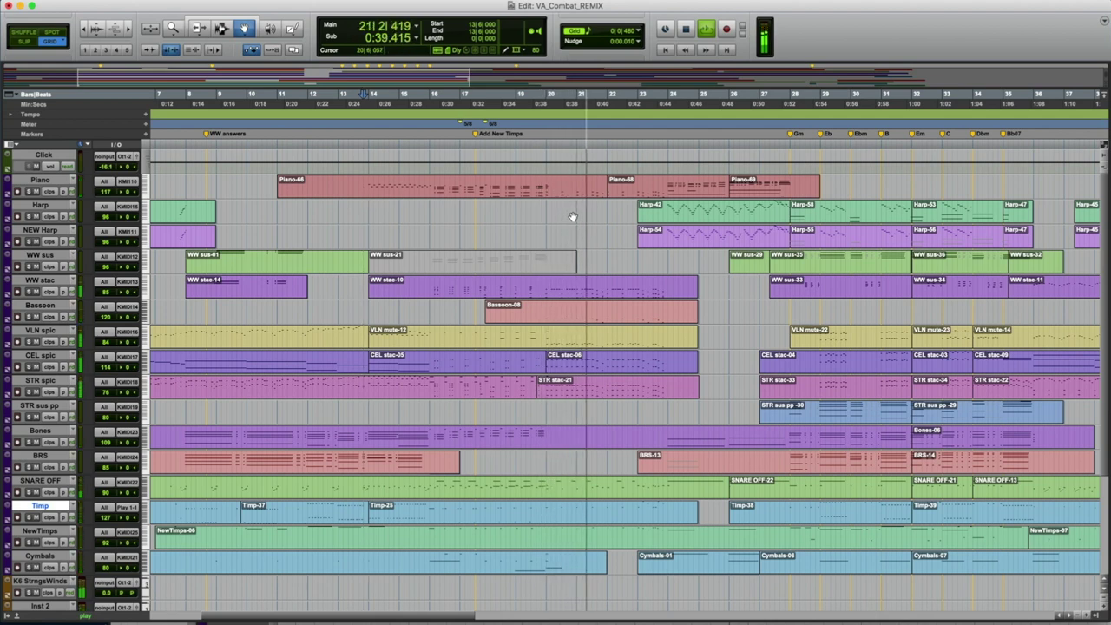
key("space")
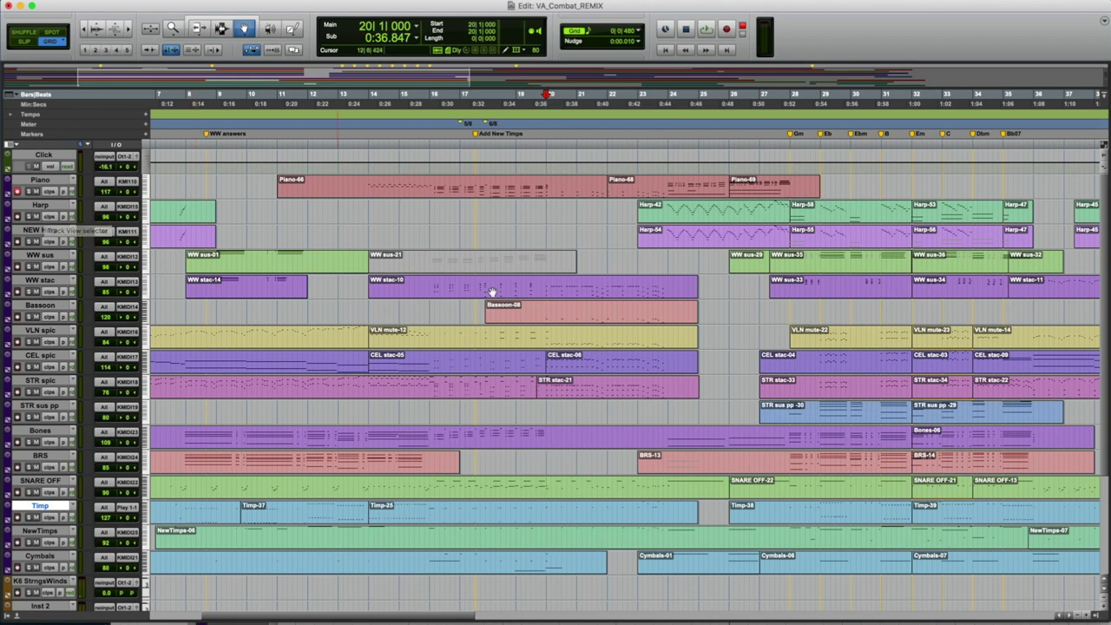
Audition the arrangement from bar 19, beat 6, and inspect the Piano notes around bars 24 to 27 in the MIDI Editor.
key("minus")
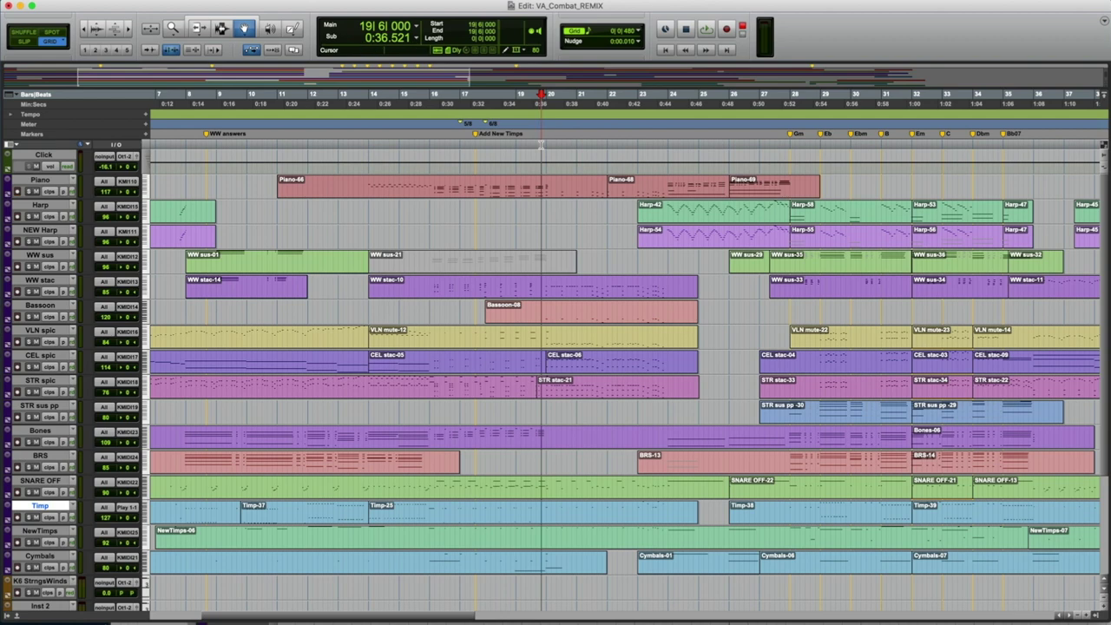
key("space")
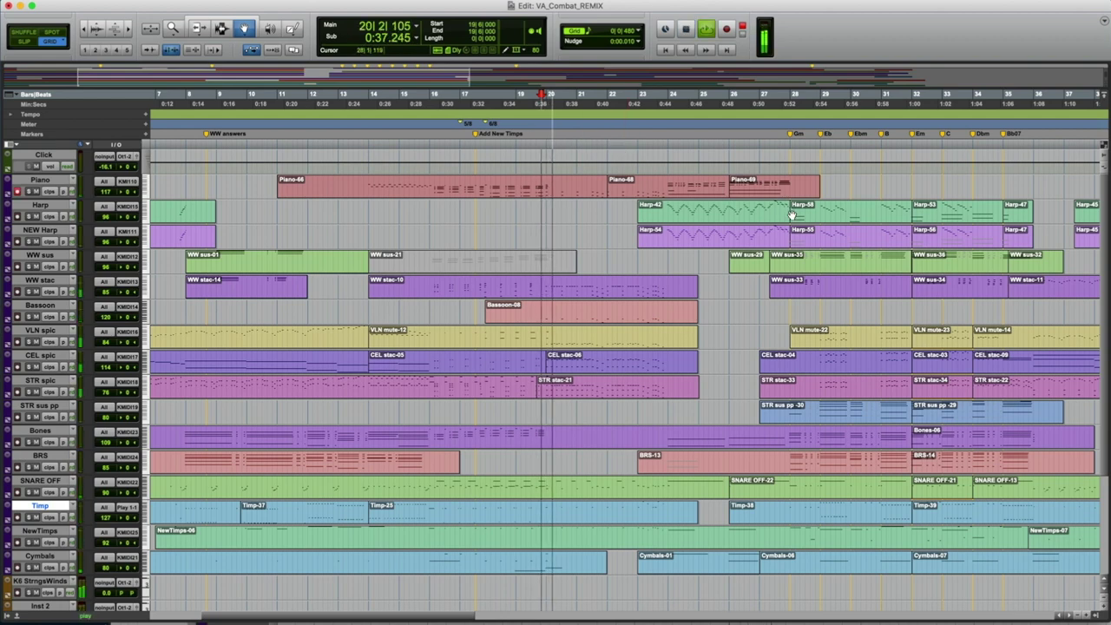
double_click(879, 189)
key("space")
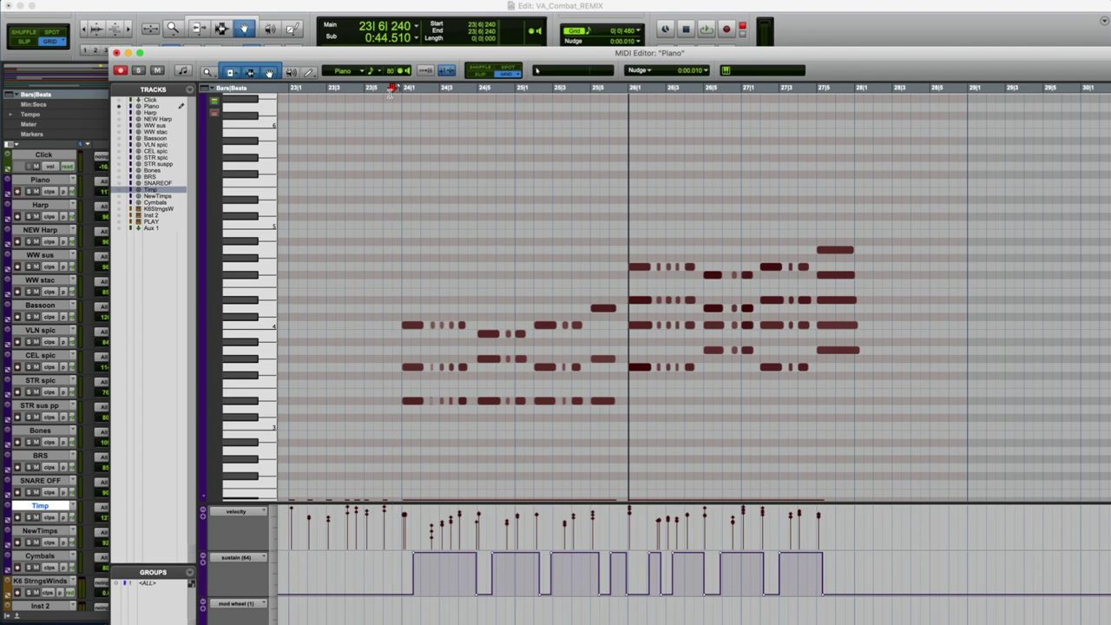
key("super+w")
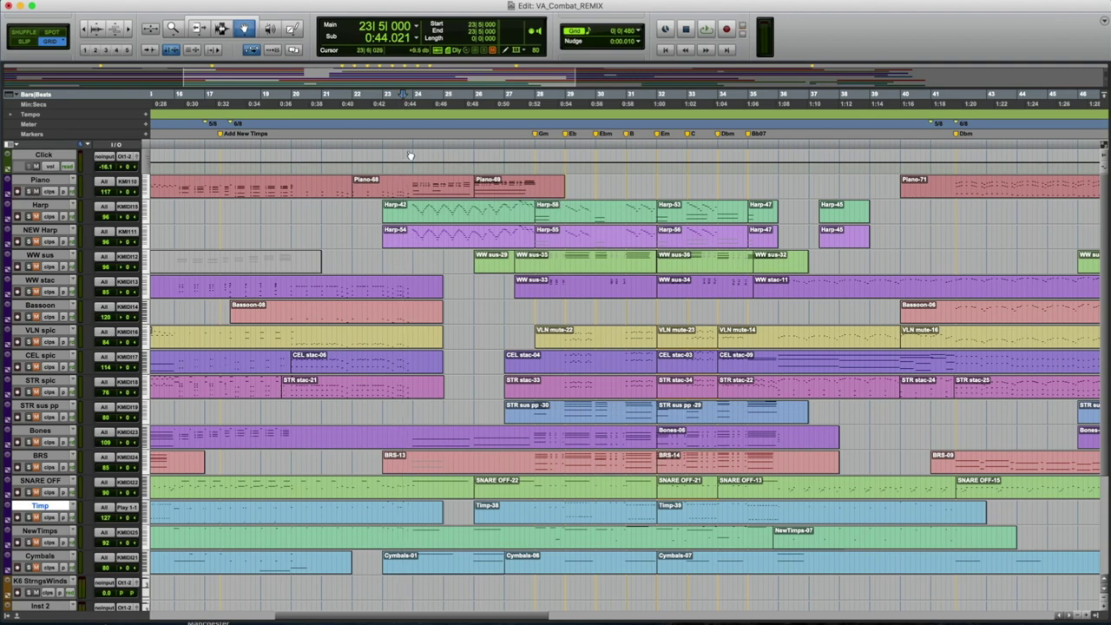
Audition the Piano part from bar 23, beat 5, and together with both harp tracks from bar 23, beat 6.
key("space")
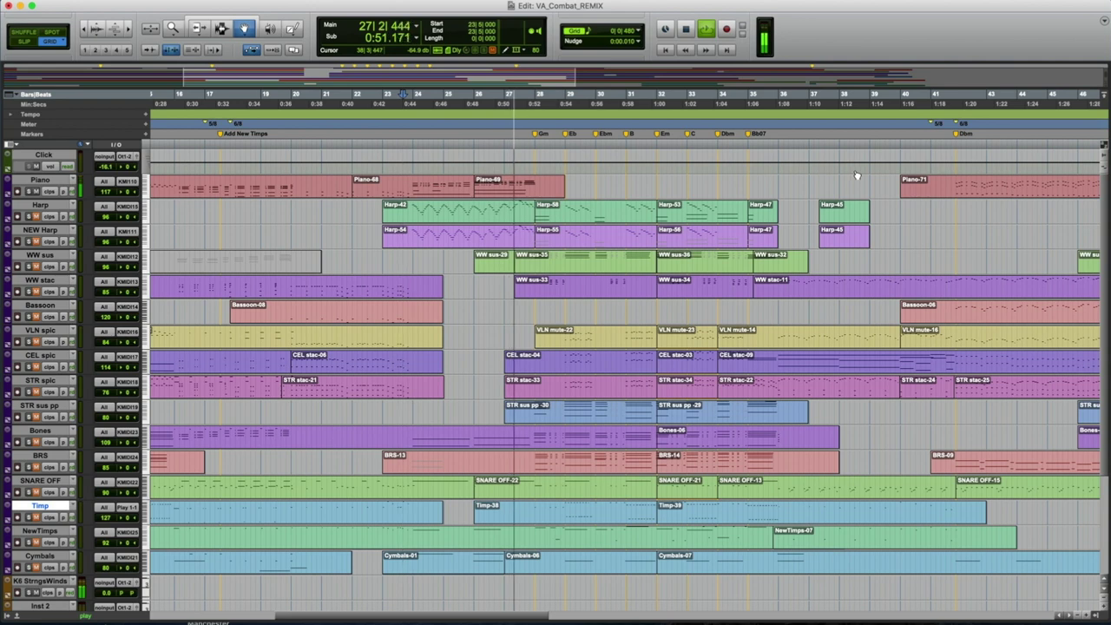
key("space")
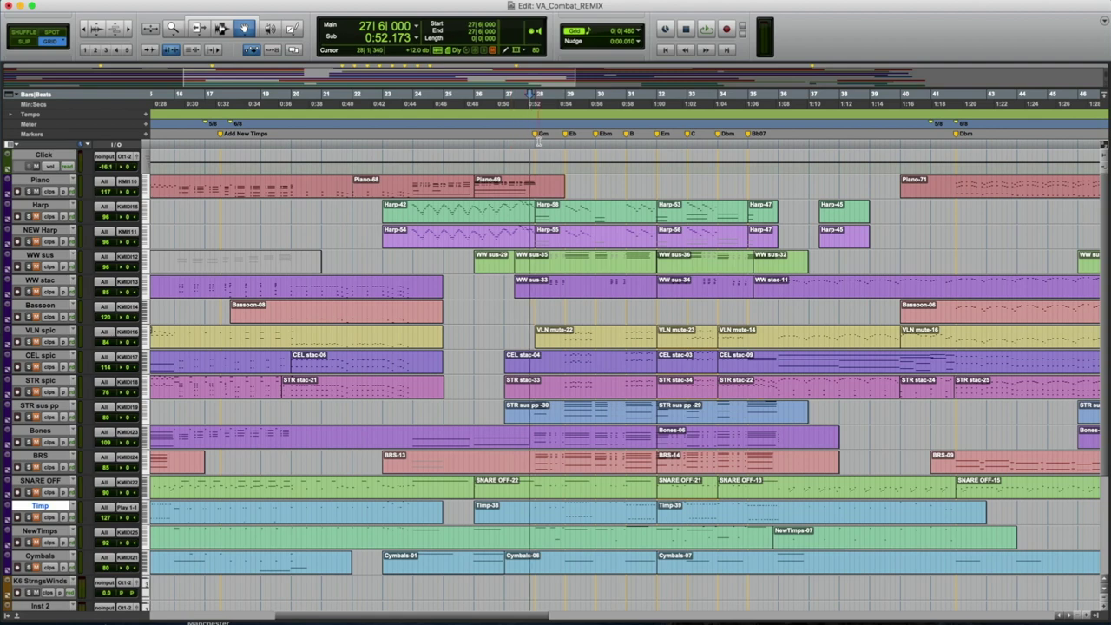
left_click(408, 159)
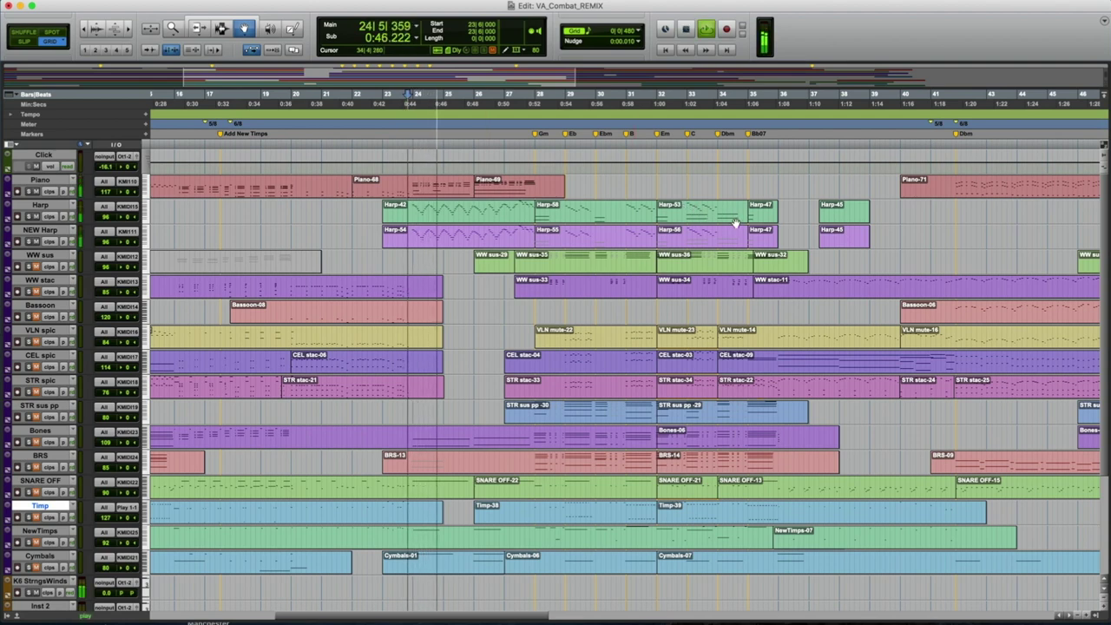
key("space")
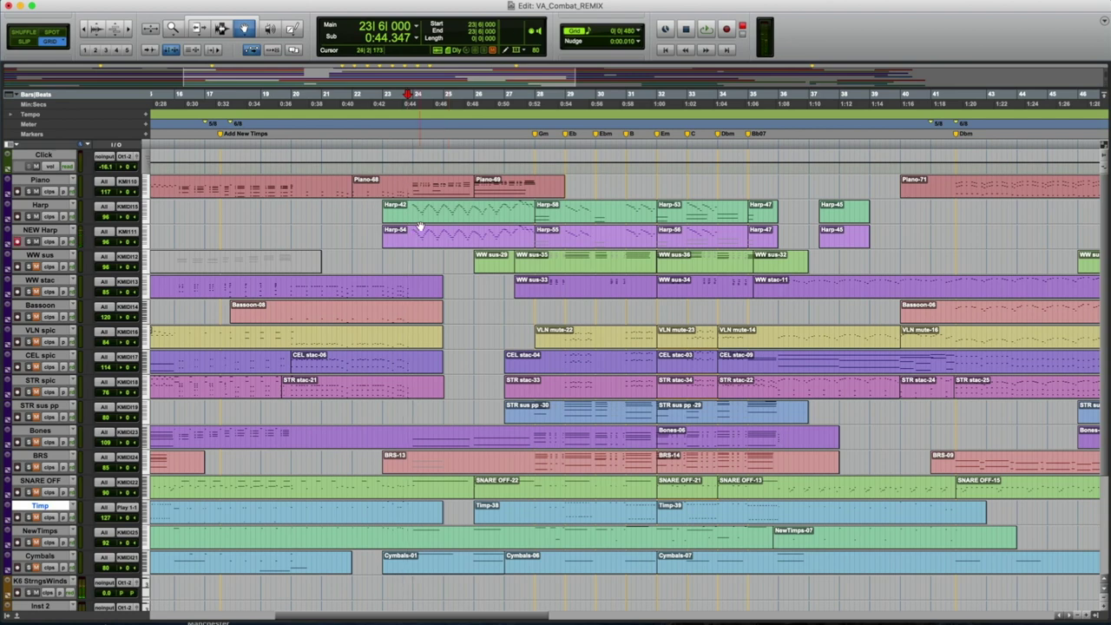
Inspect the notes of the Harp-42 clip, from bar 23 to bar 28, in the MIDI Editor.
double_click(419, 227)
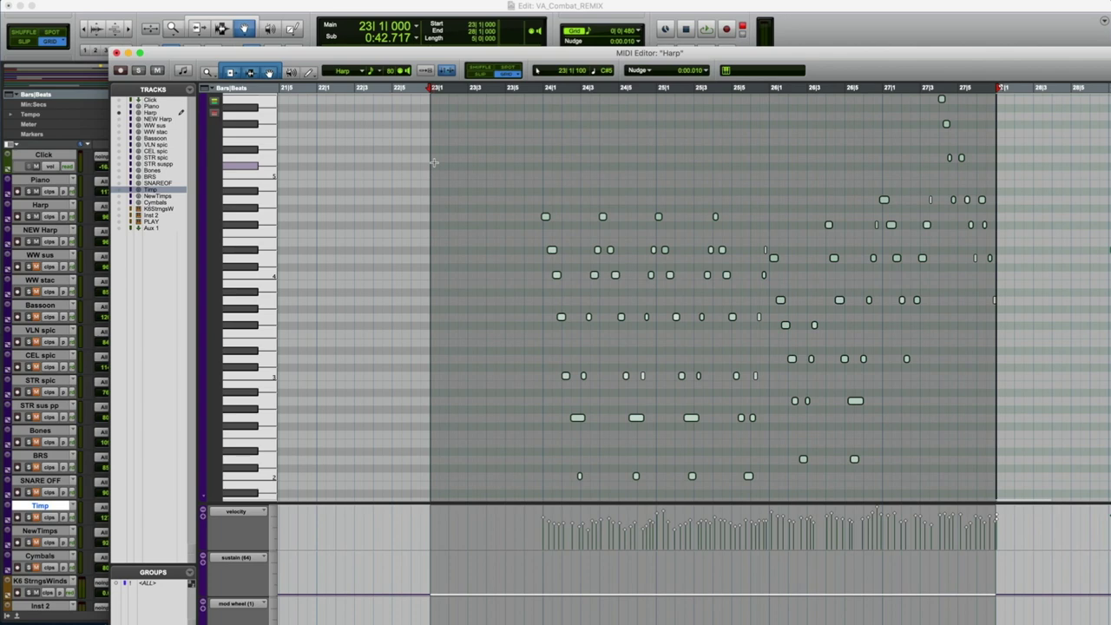
scroll(753, 254, "down", 10)
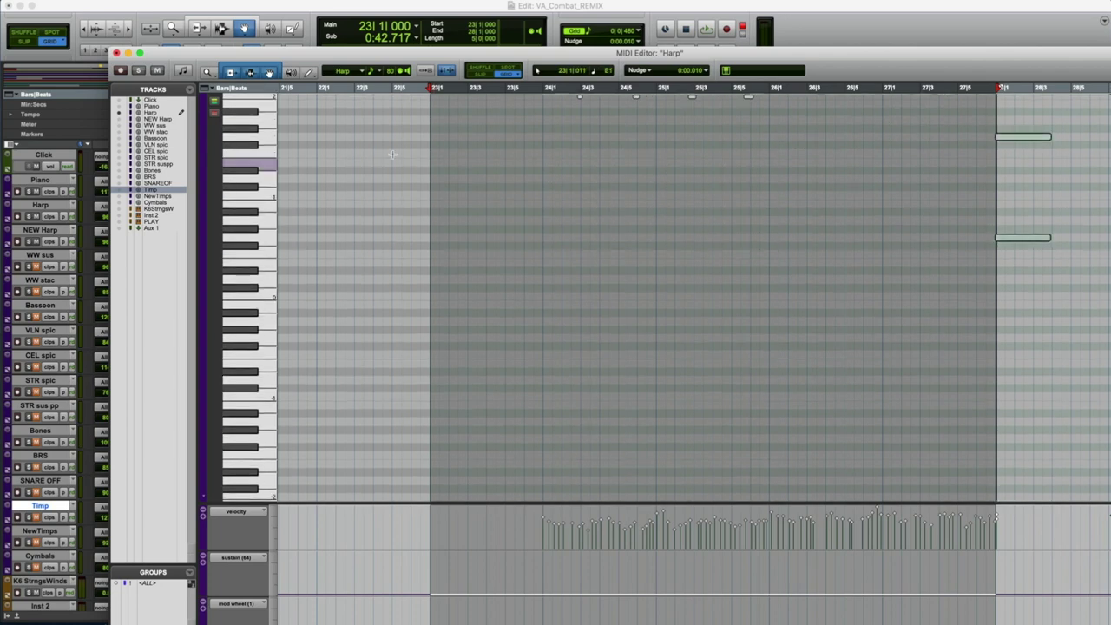
scroll(753, 254, "up", 8)
scroll(792, 257, "right", 2)
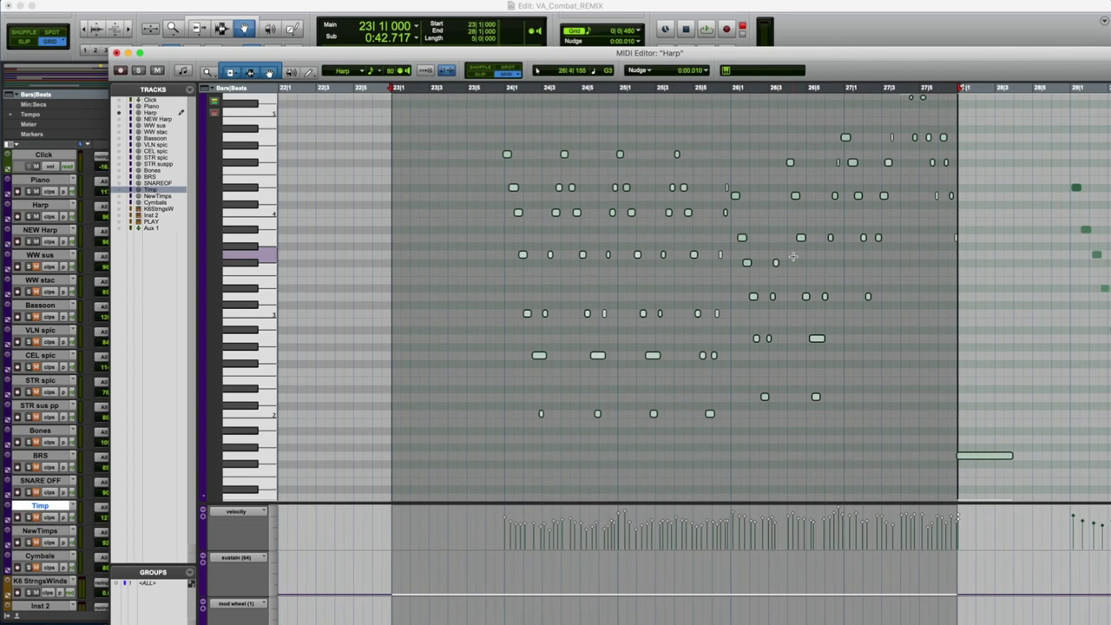
key("super+w")
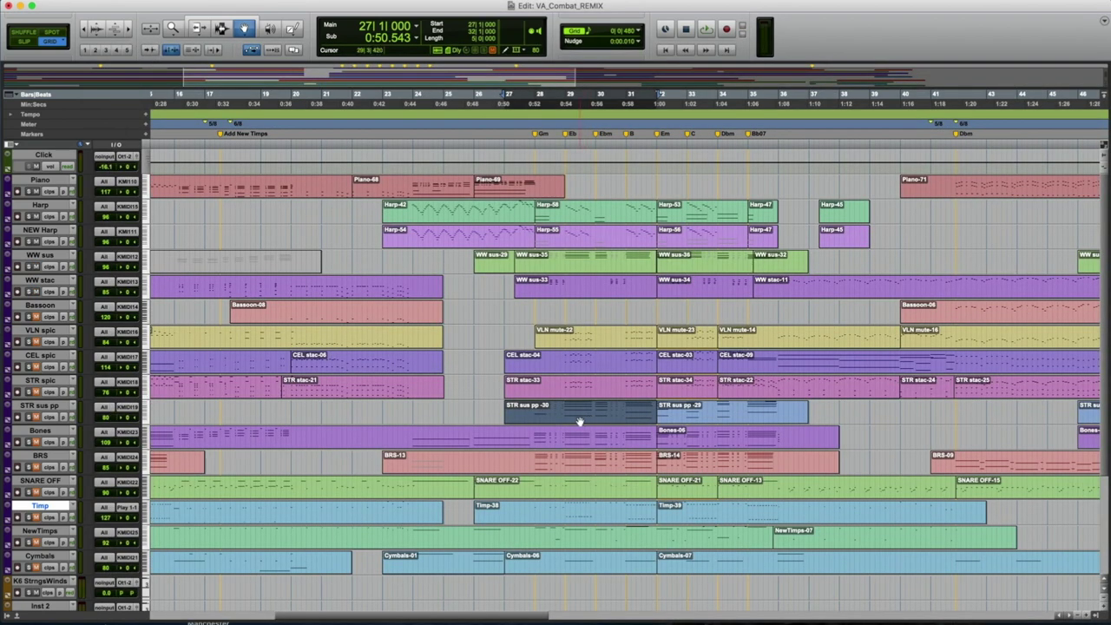
Audition the combined parts from bar 27, beat 6, and again from bar 35, beat 6.
left_click(591, 445)
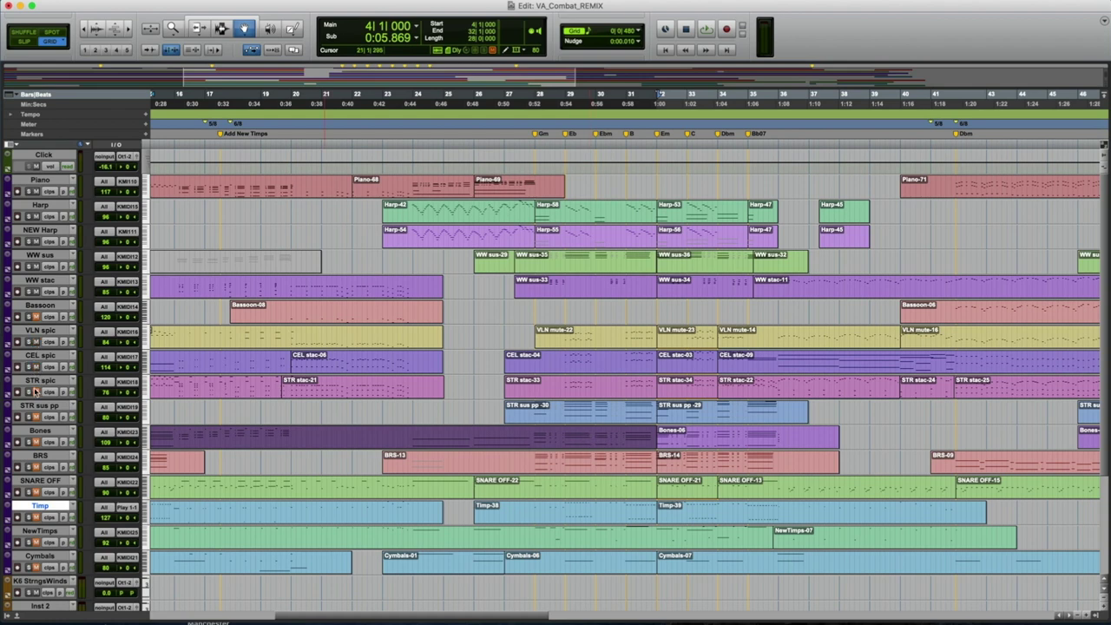
key("space")
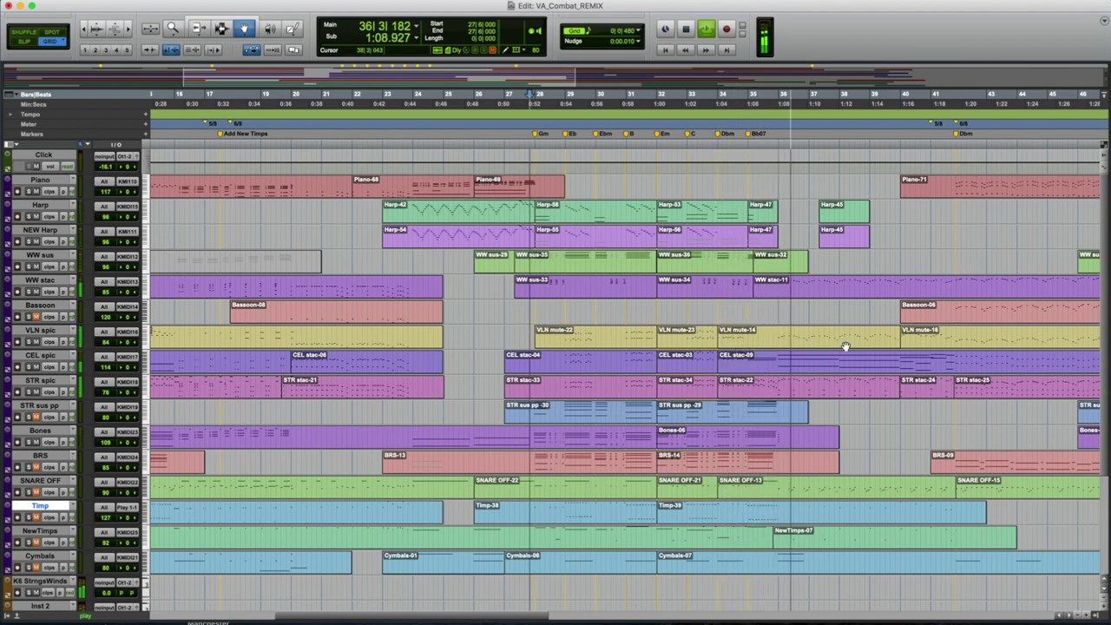
key("space")
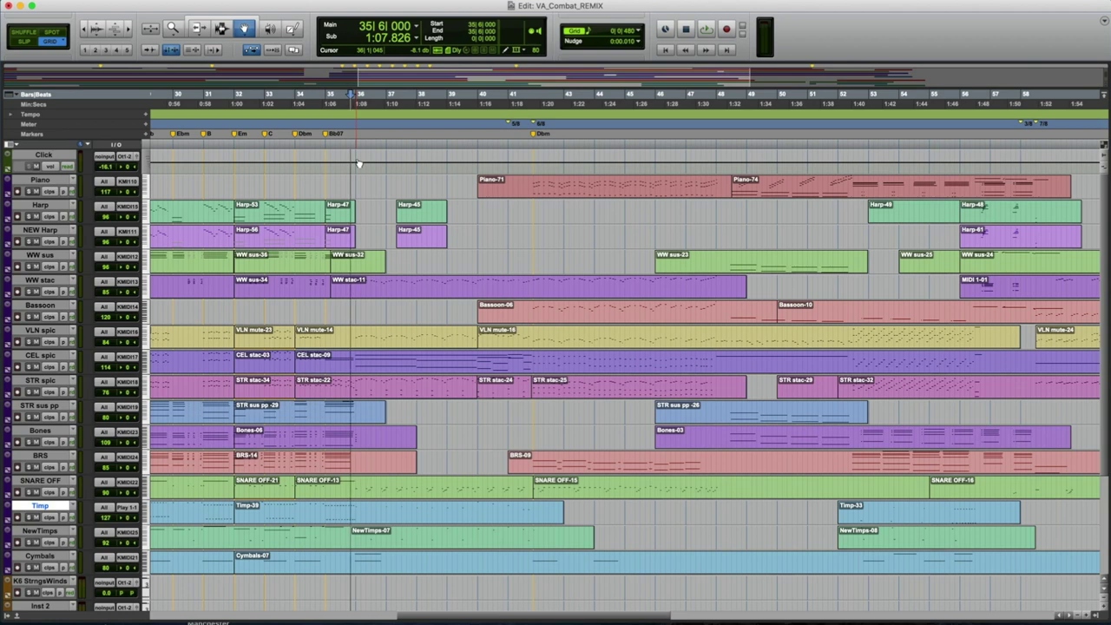
key("space")
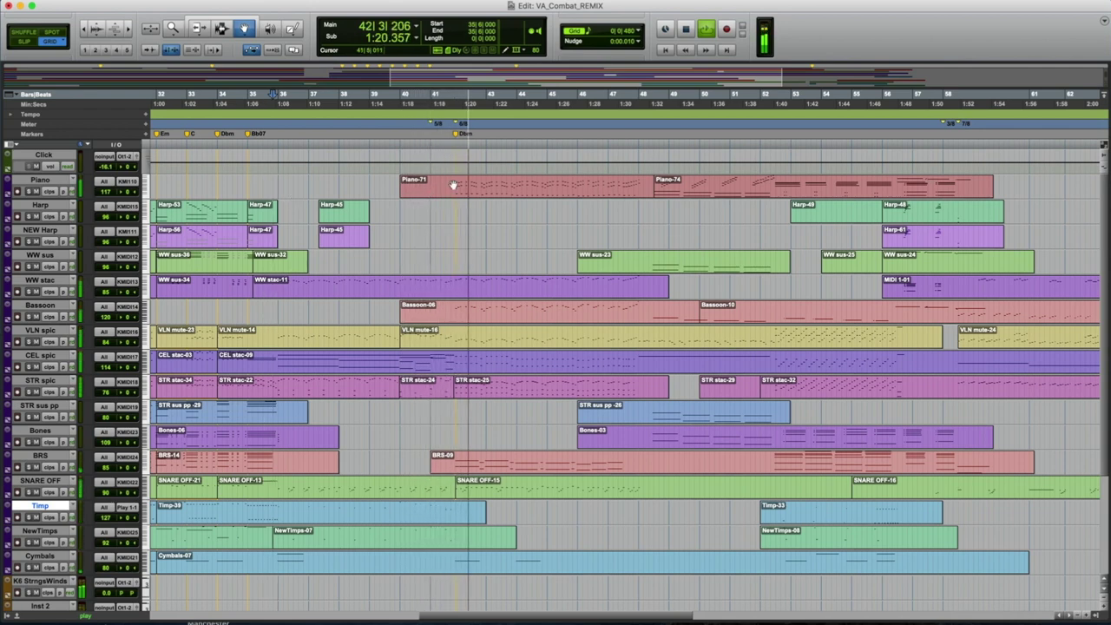
key("space")
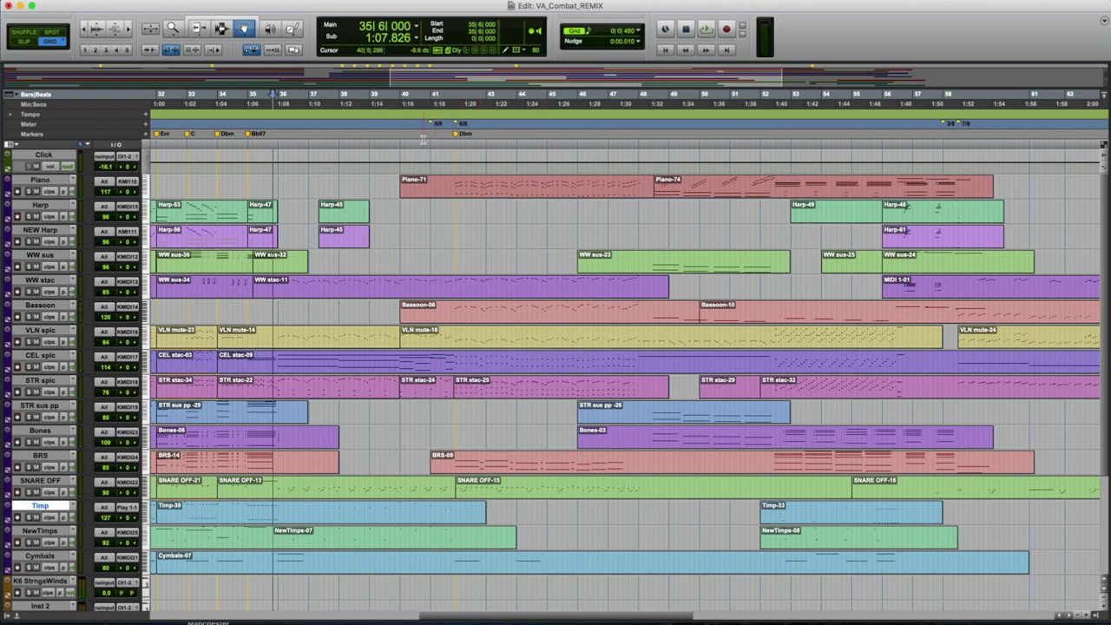
Review the sections from the opening up to the Piano-71 entrance, and audition the arrangement from bar 39, beat 1.
scroll(487, 184, "left", 15)
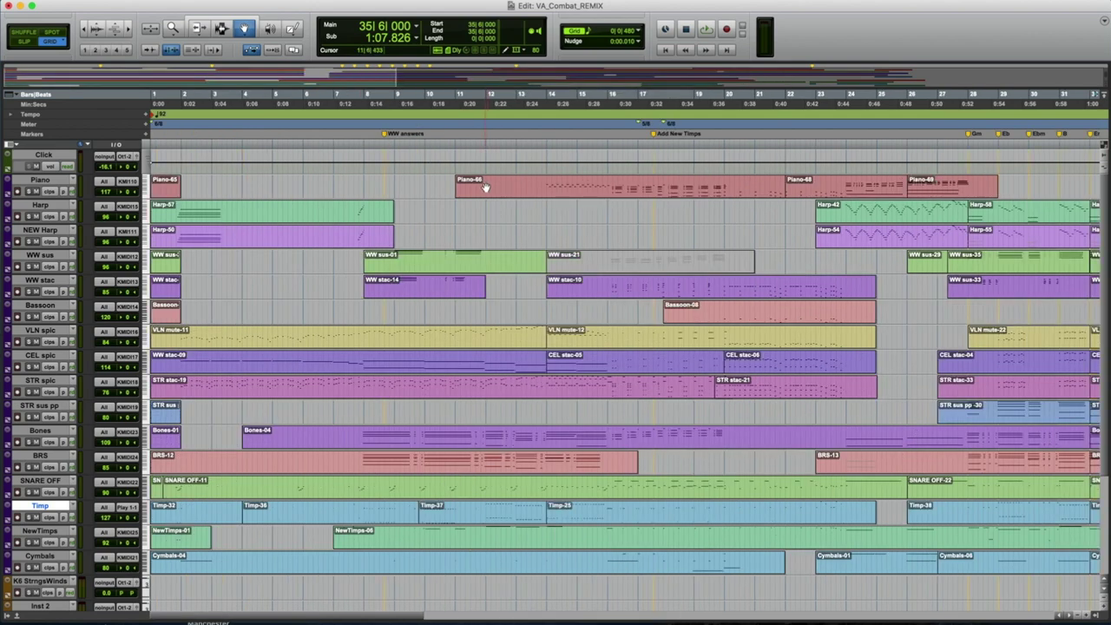
scroll(820, 217, "right", 5)
scroll(594, 145, "left", 8)
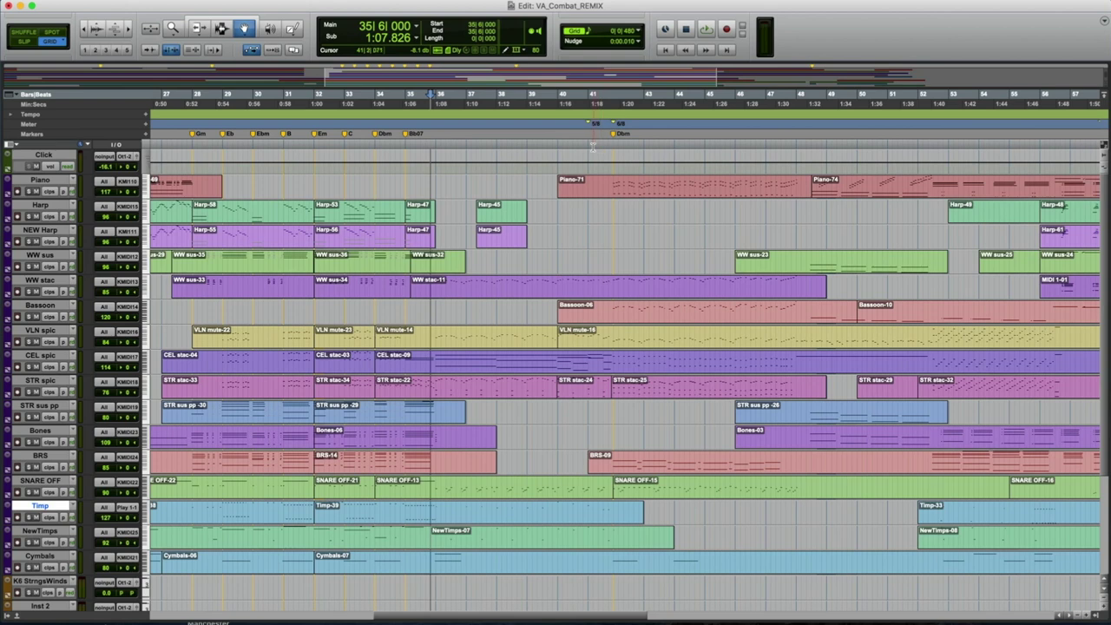
scroll(594, 146, "right", 5)
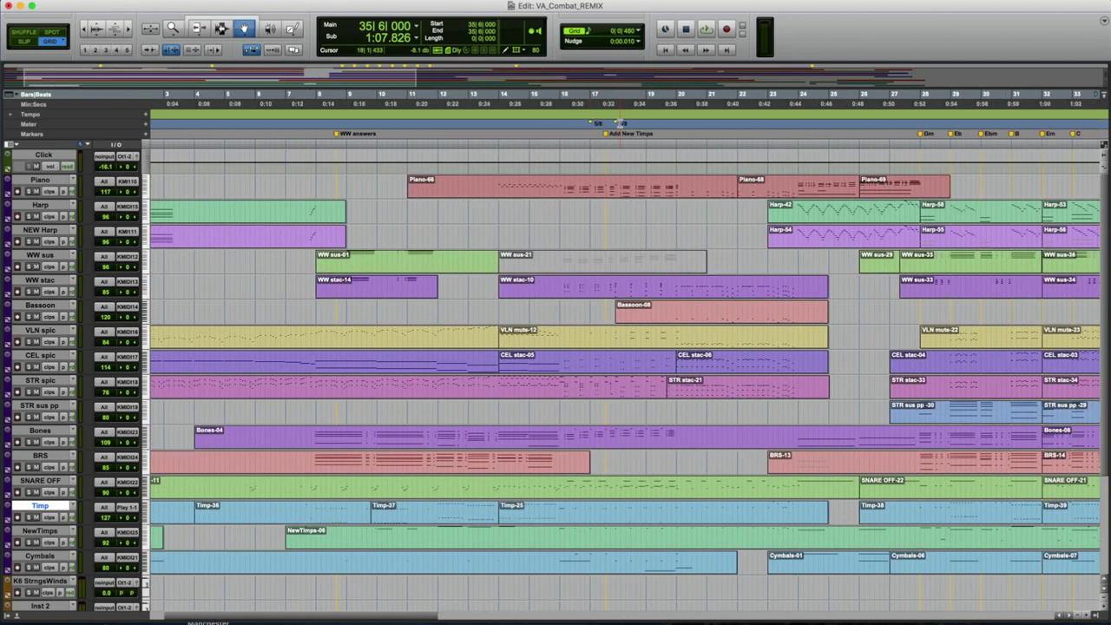
scroll(868, 165, "right", 10)
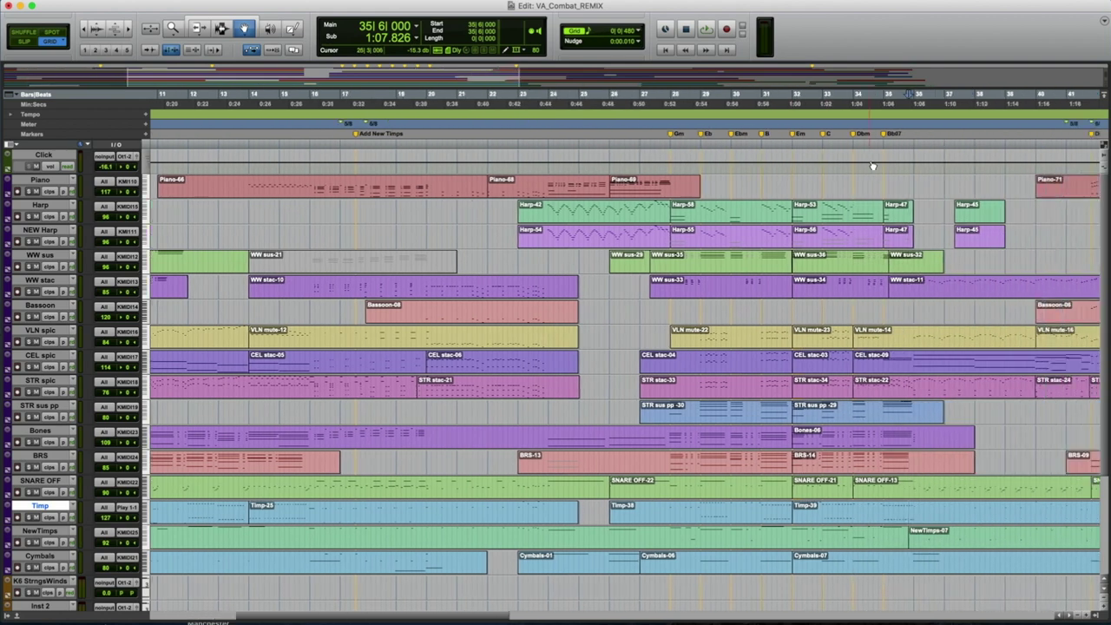
left_click(575, 145)
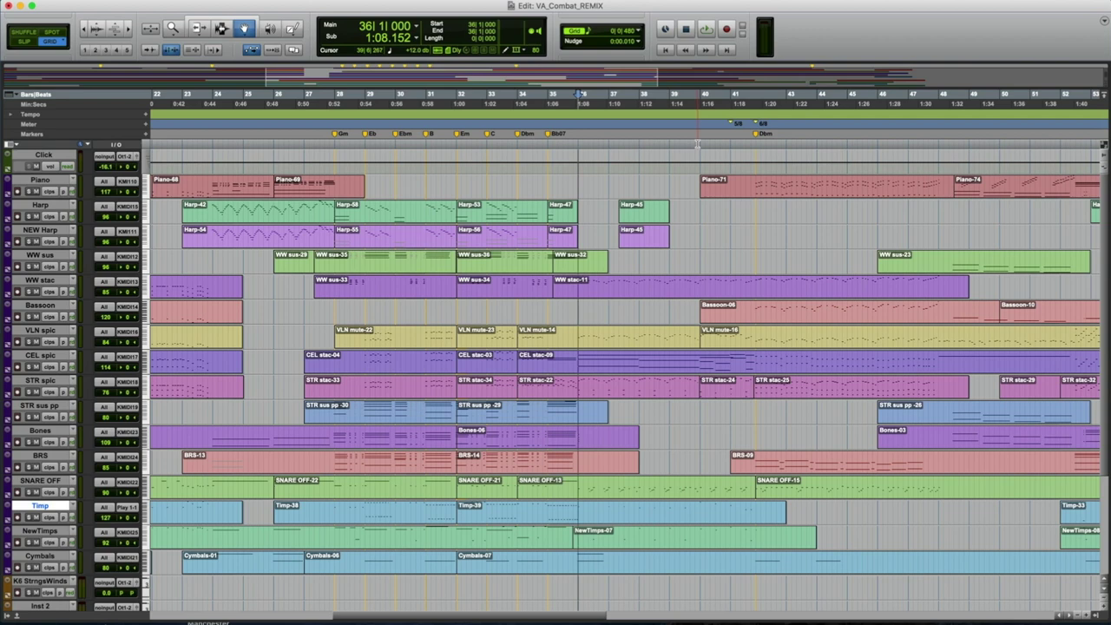
left_click(670, 143)
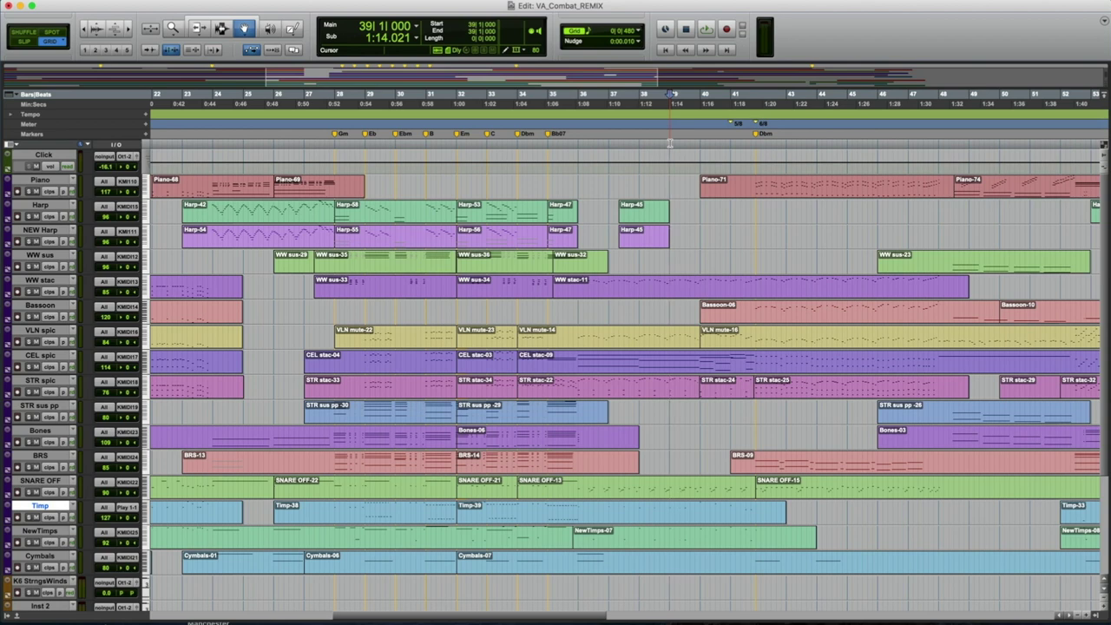
key("space")
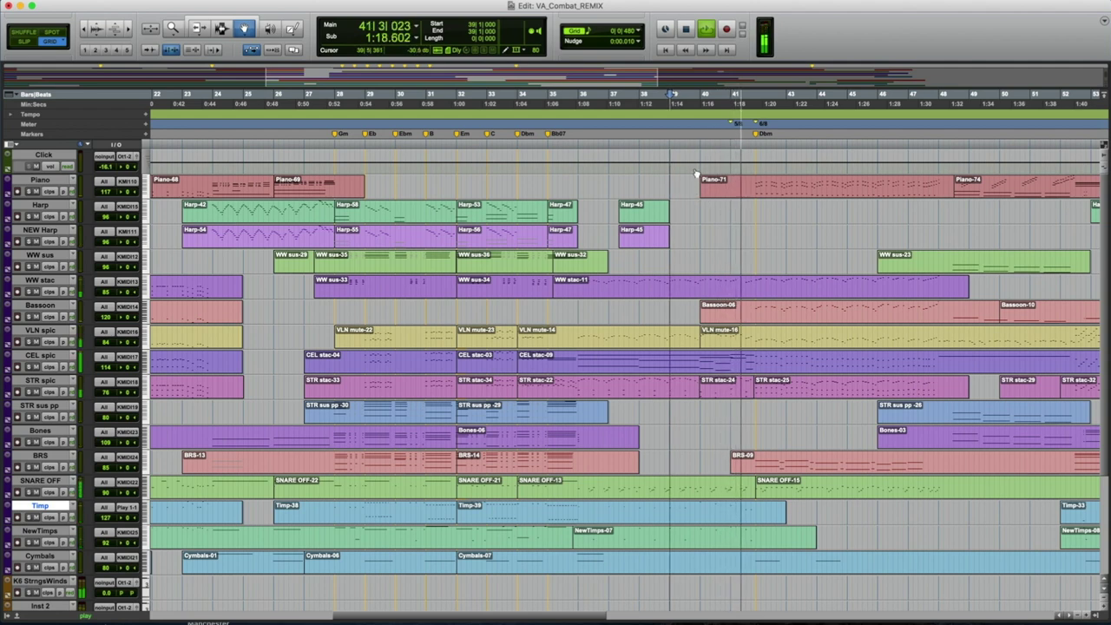
key("space")
Audition the passage that starts in bar 41, around the change from 5/8 to 6/8.
left_click(730, 146)
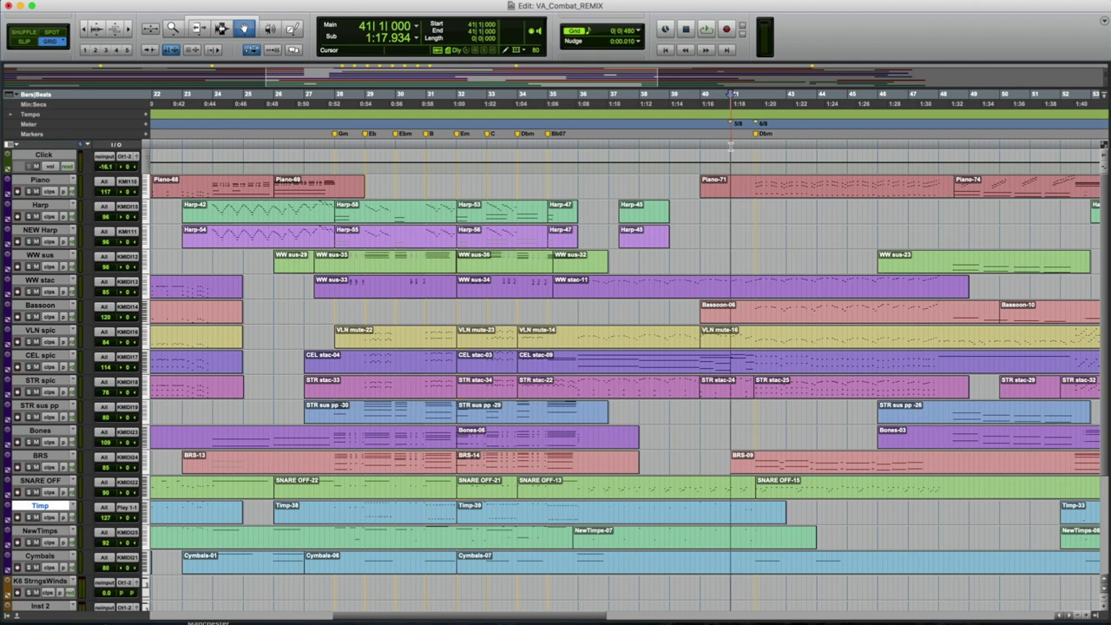
key("ctrl+Left")
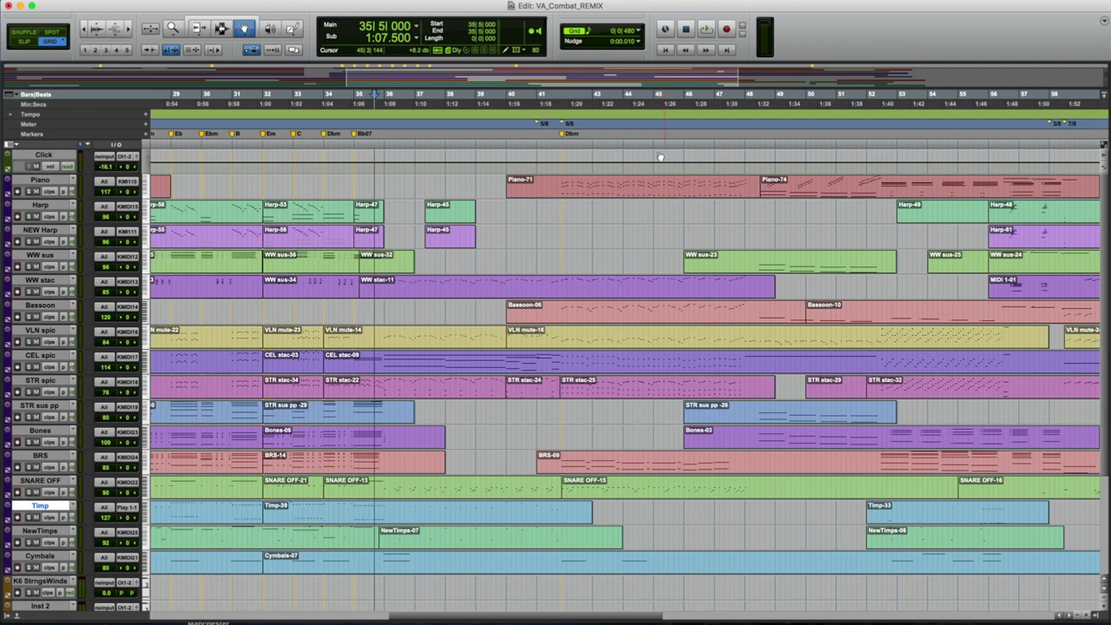
left_click(555, 144)
key("space")
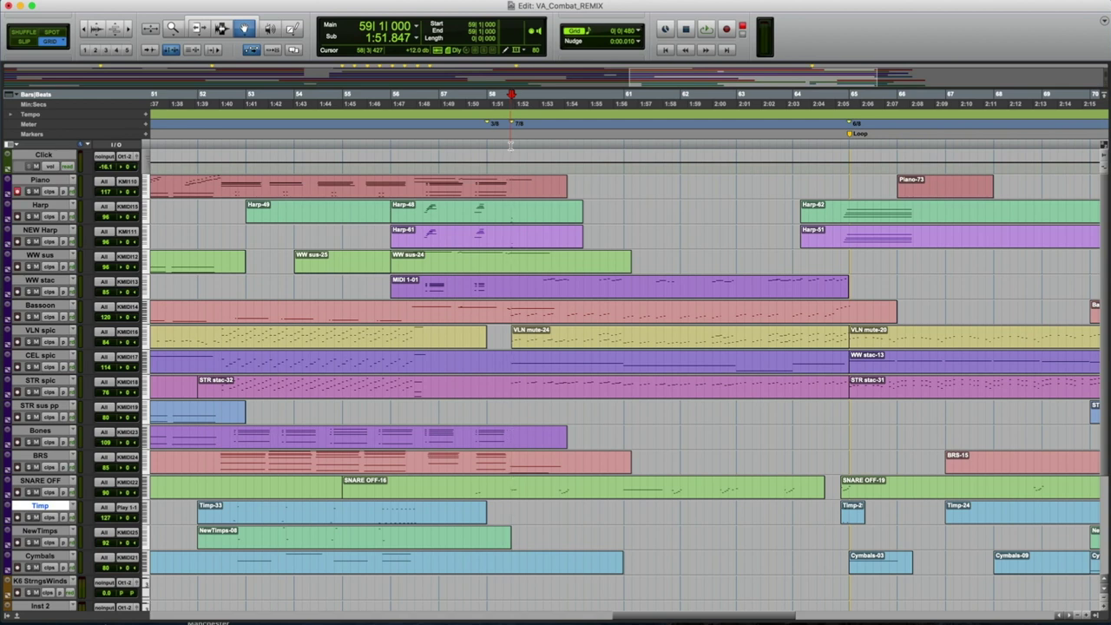
Place the playback position at bar 57, beat 1, and recall memory location 1, the Loop marker at bar 65.
left_click(439, 144)
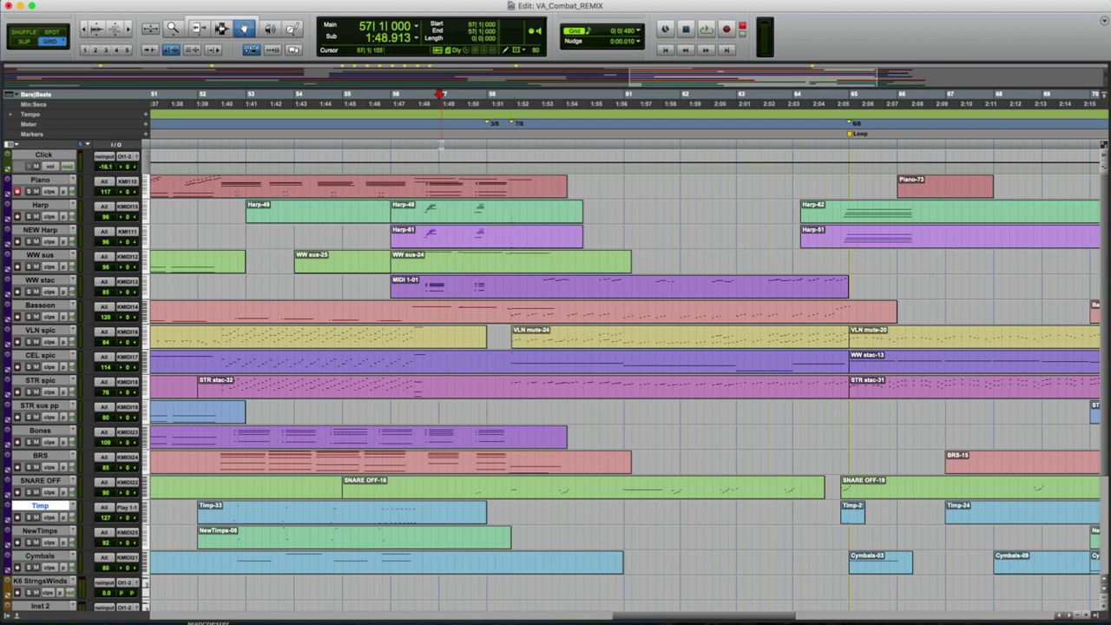
key("period")
key("1")
key("period")
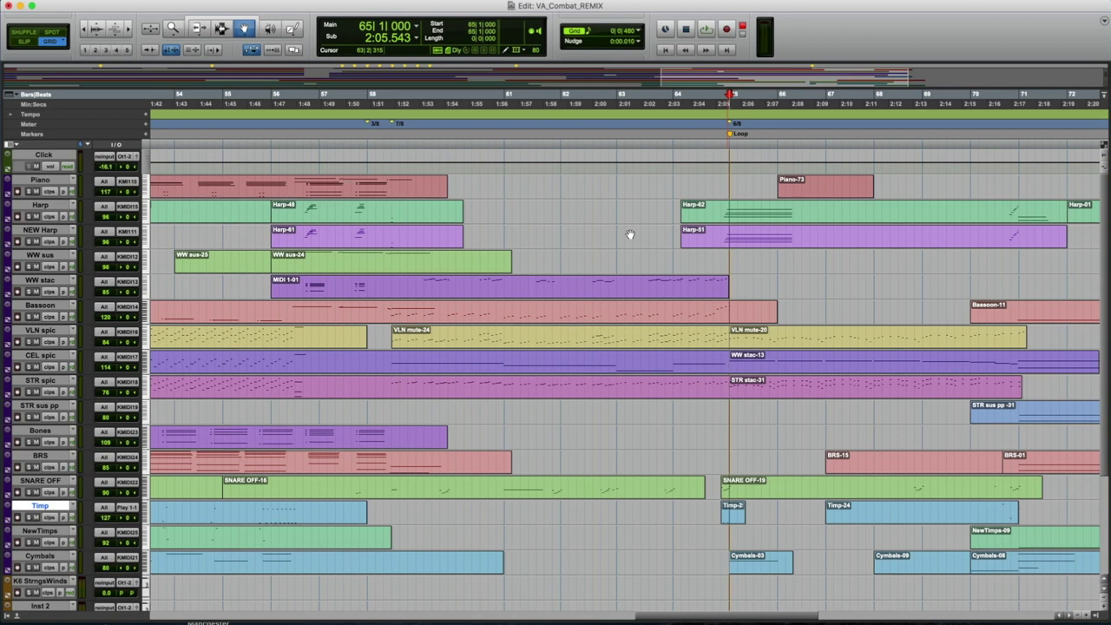
Audition the arrangement from the 7/8 meter change at bar 59, beat 1.
left_click(390, 140)
key("space")
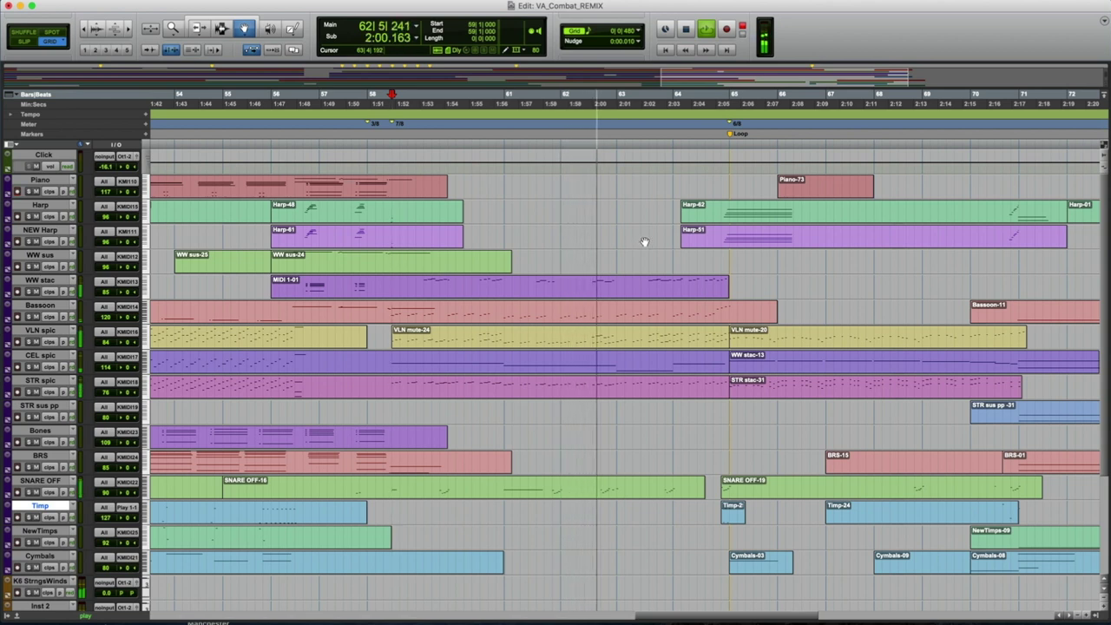
key("space")
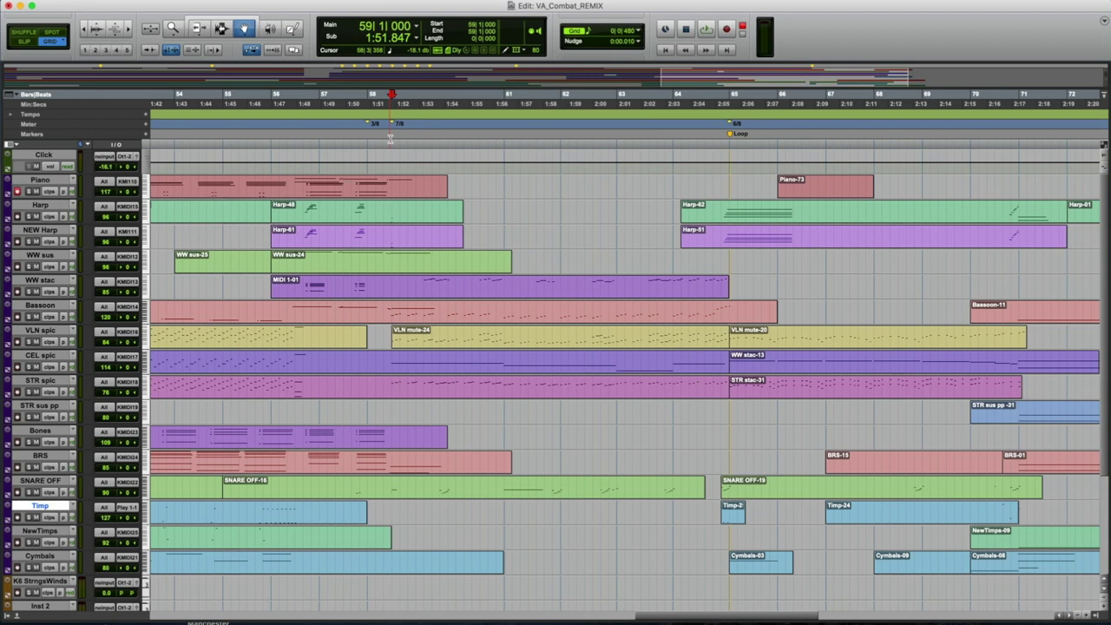
Audition the passage from bar 59, beat 1, with the full arrangement and with the STR spic track soloed.
key("space")
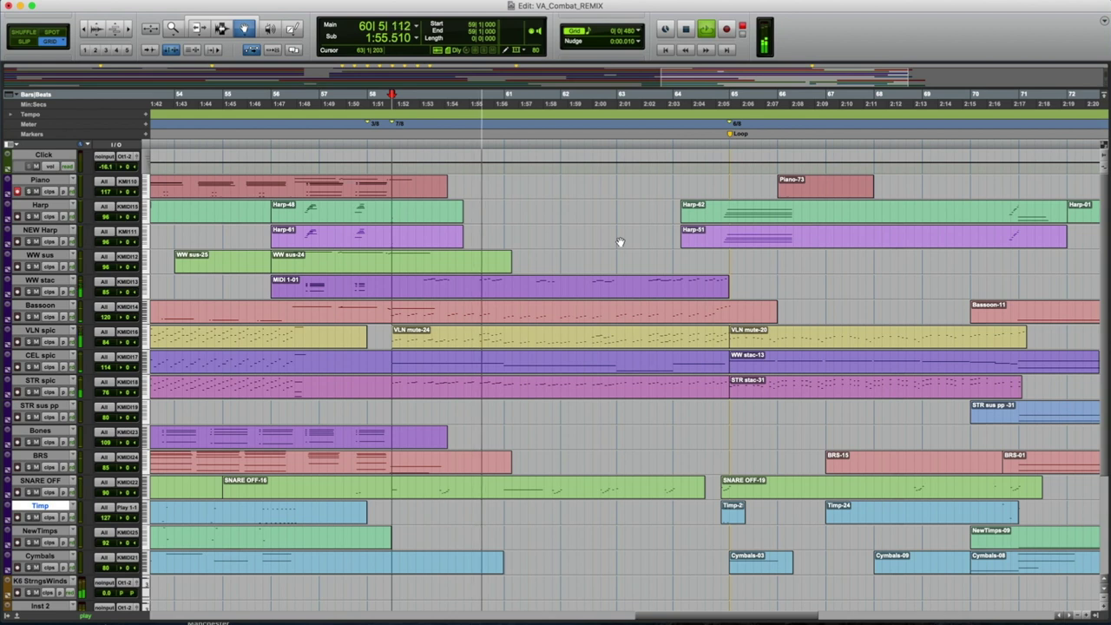
key("space")
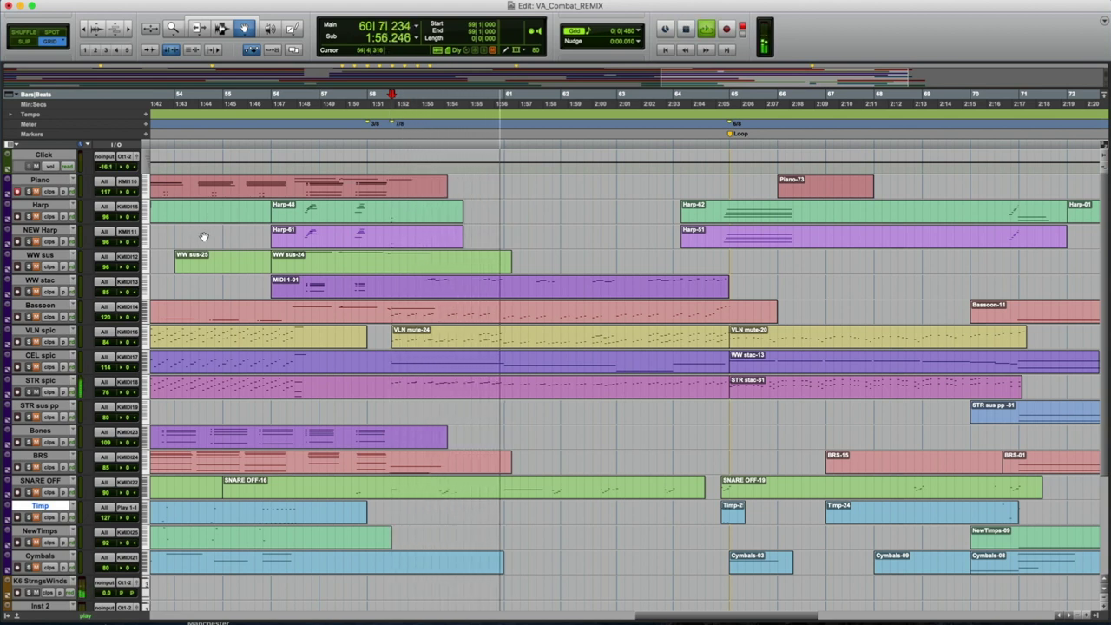
key("space")
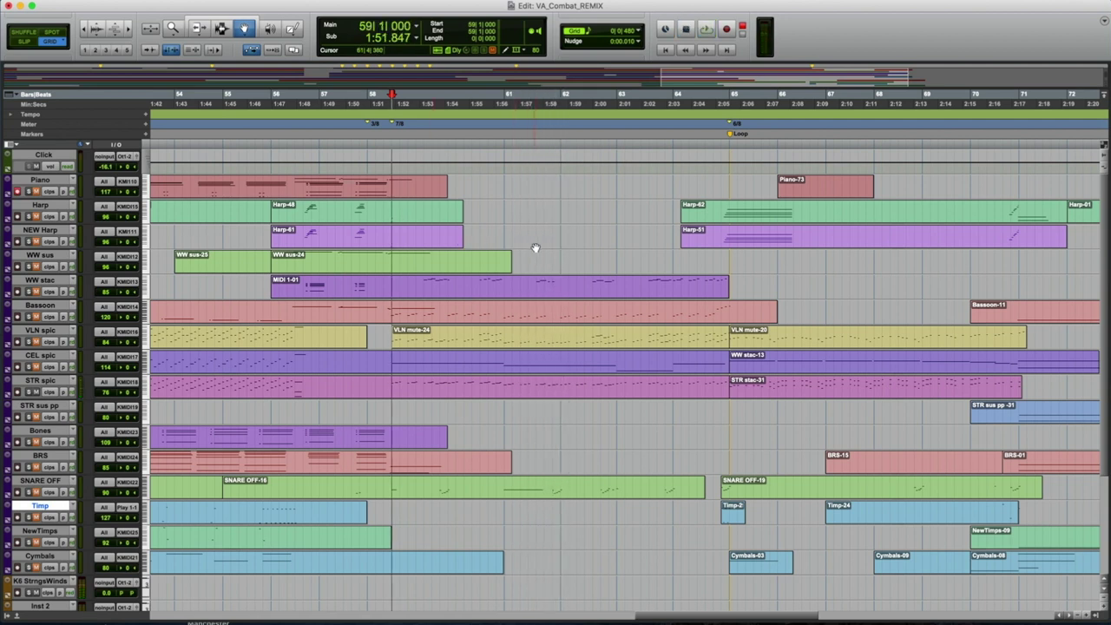
Select the Bassoon track and audition bar 59 onward with the STR spic, Bassoon, WW stac and VLN spic parts isolated.
left_click(46, 305)
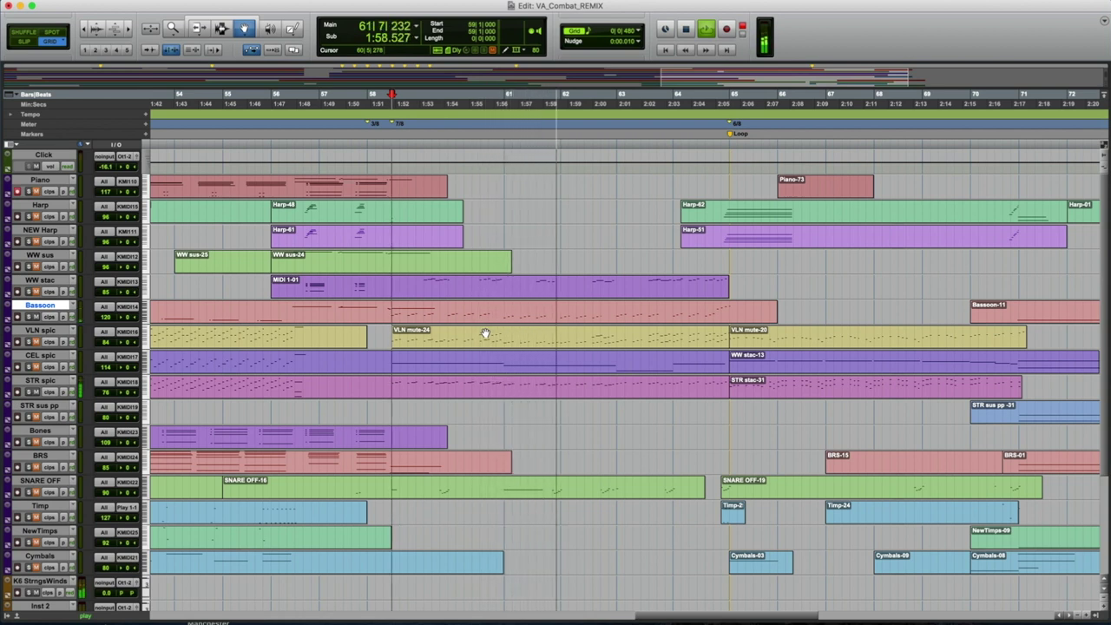
key("space")
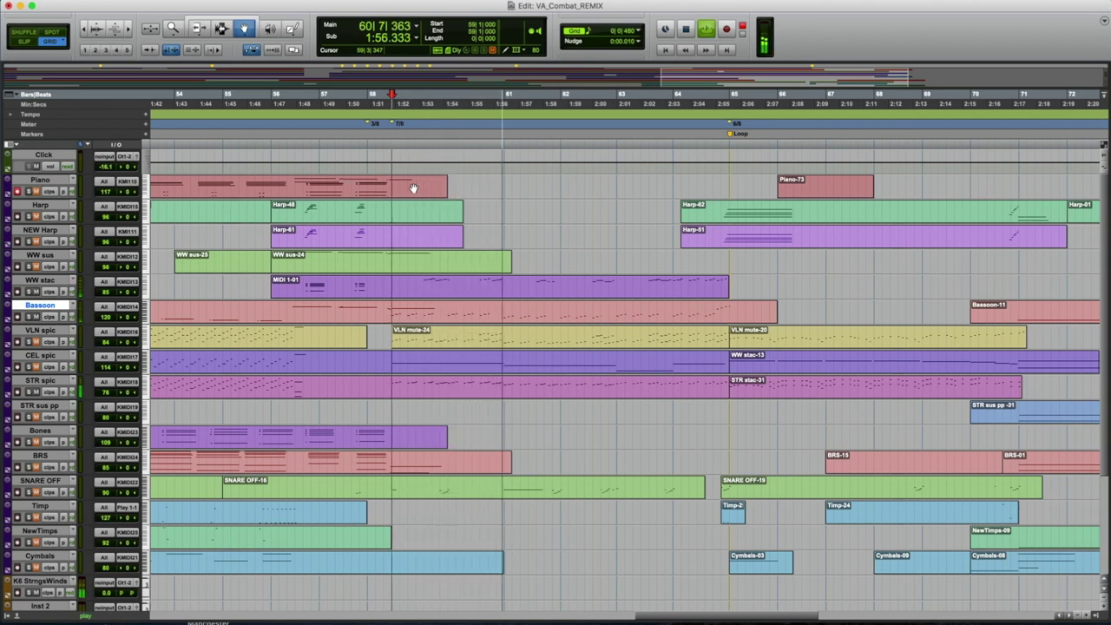
key("space")
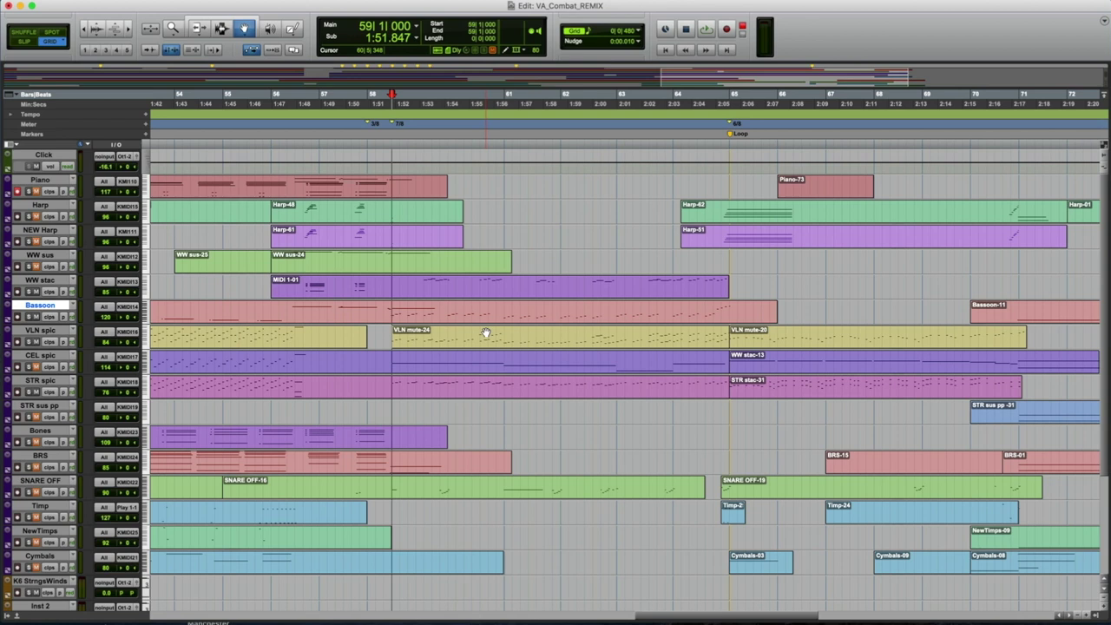
key("space")
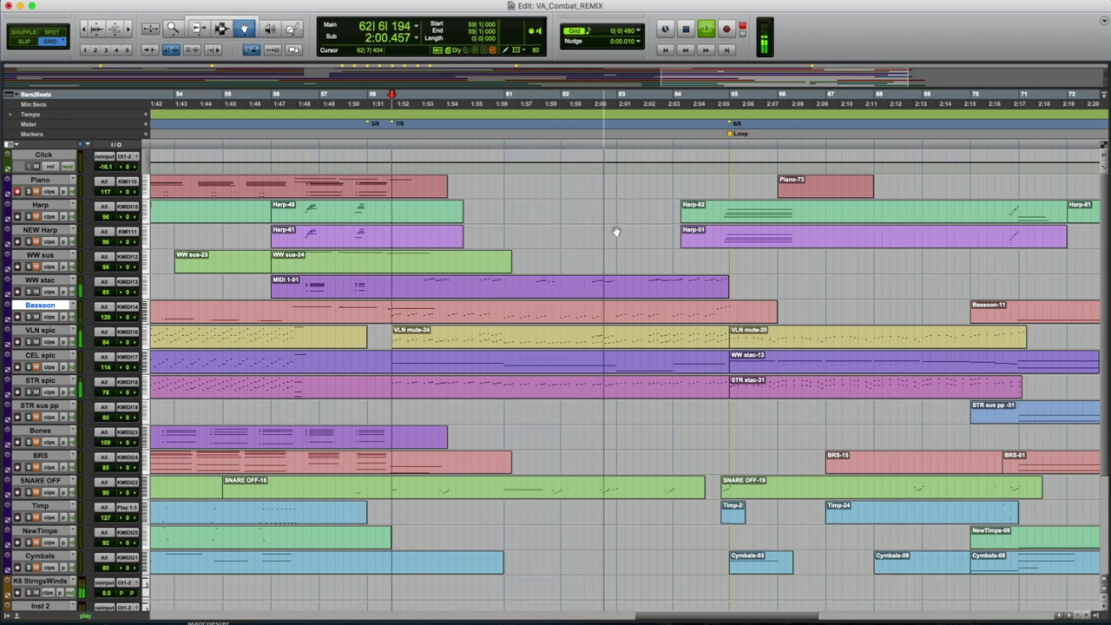
key("space")
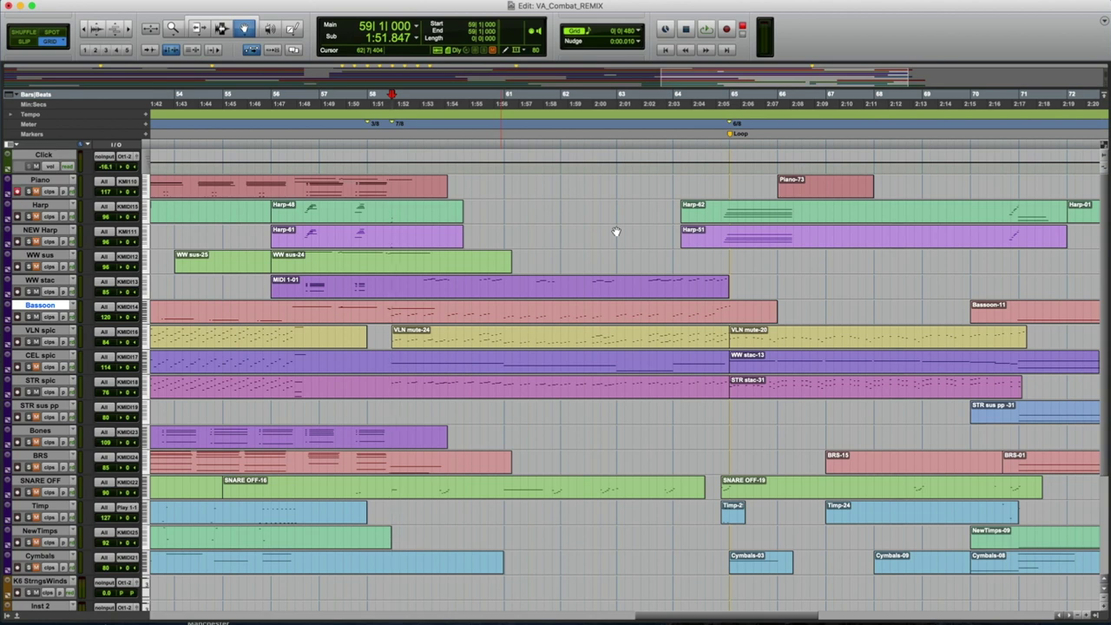
Audition the full arrangement from bar 64, beat 1, through the Loop marker to the closing clips around bar 72.
left_click(675, 234)
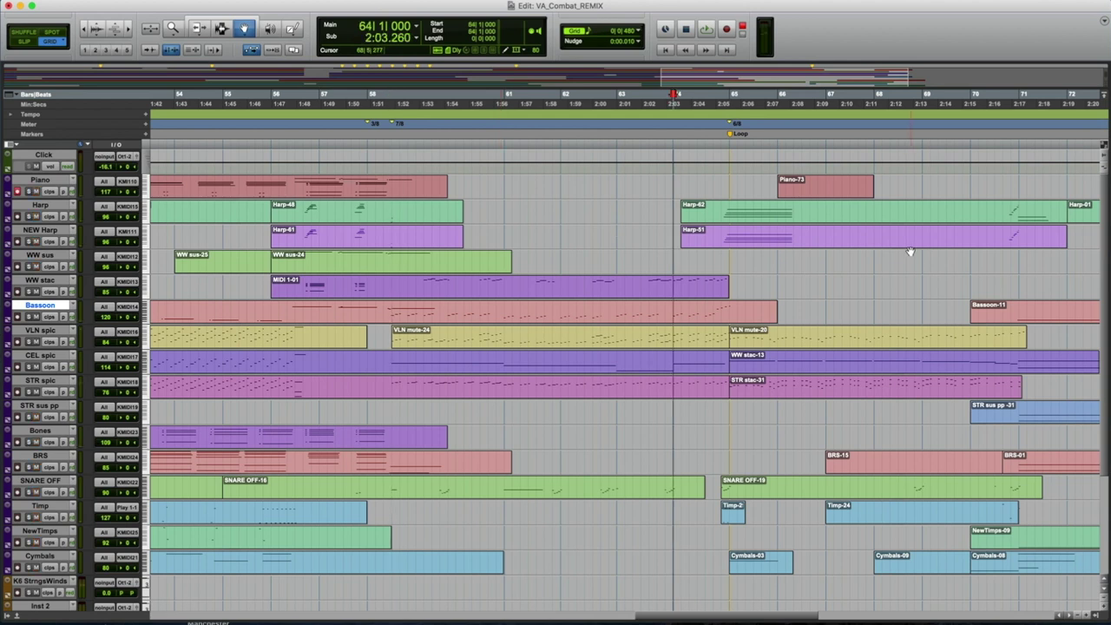
key("space")
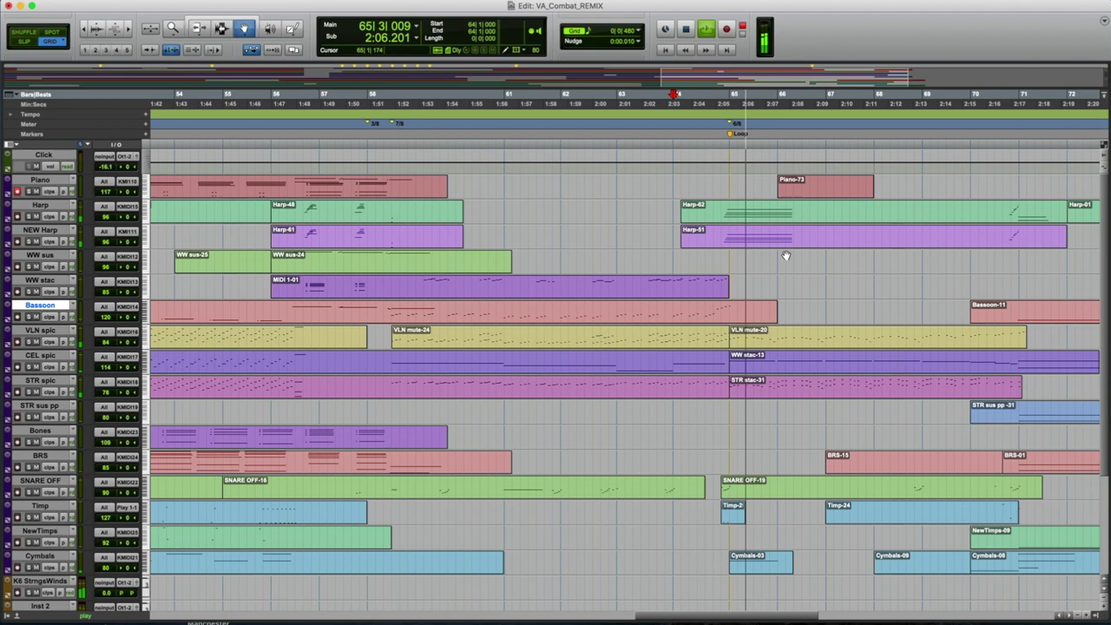
scroll(910, 261, "right", 5)
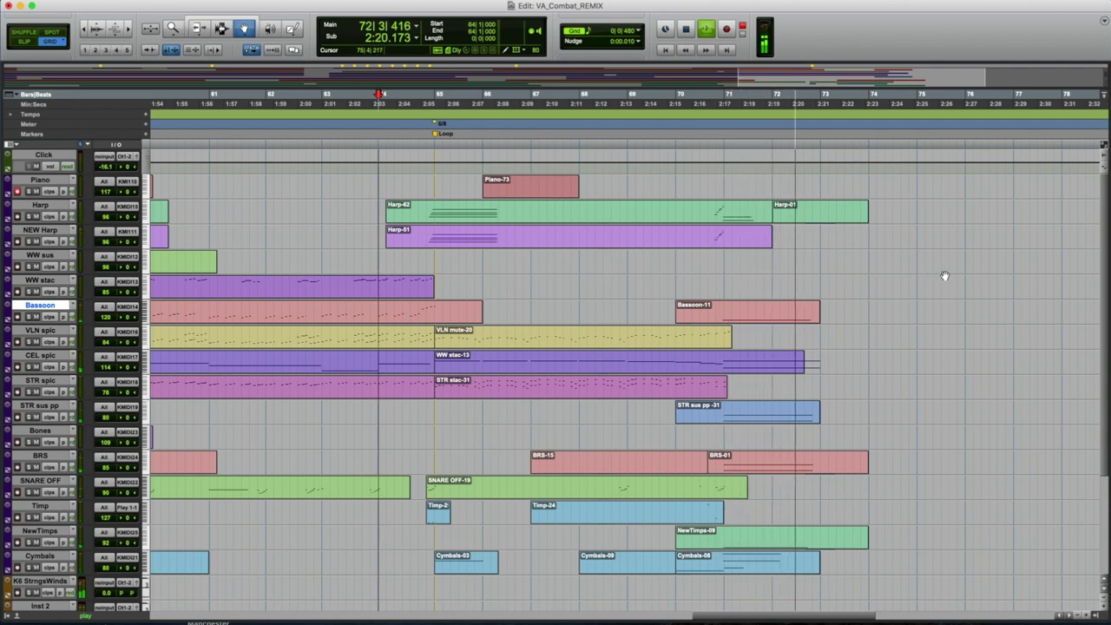
key("space")
scroll(912, 268, "down", 6)
scroll(489, 252, "up", 6)
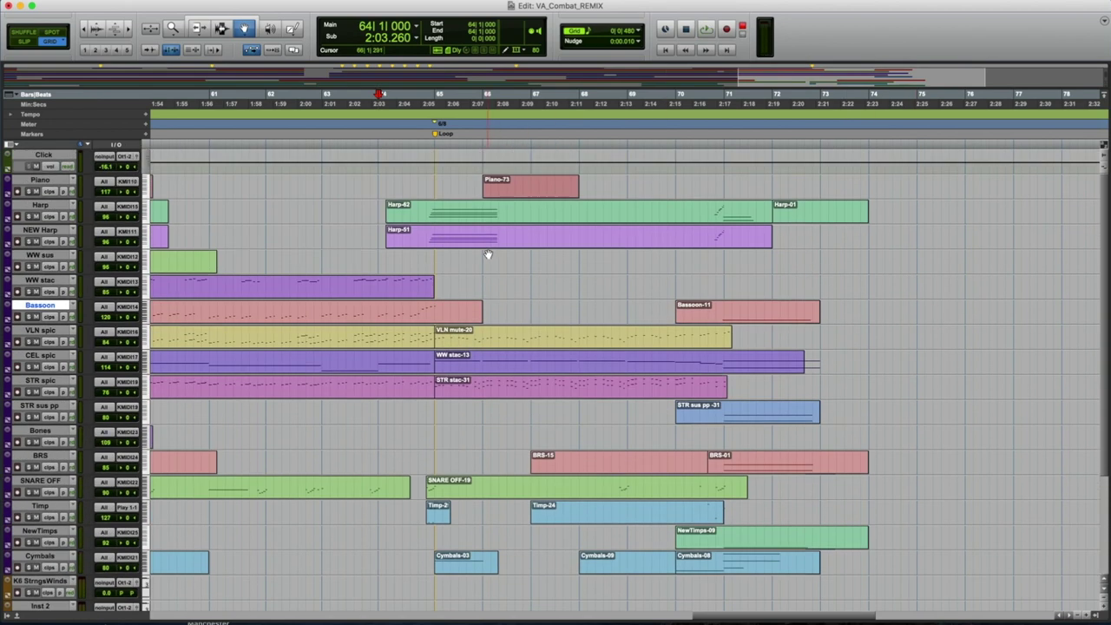
Zoom the timeline out to show the arrangement from bar 1 to about bar 43.
key("F5")
left_click(842, 337, "alt")
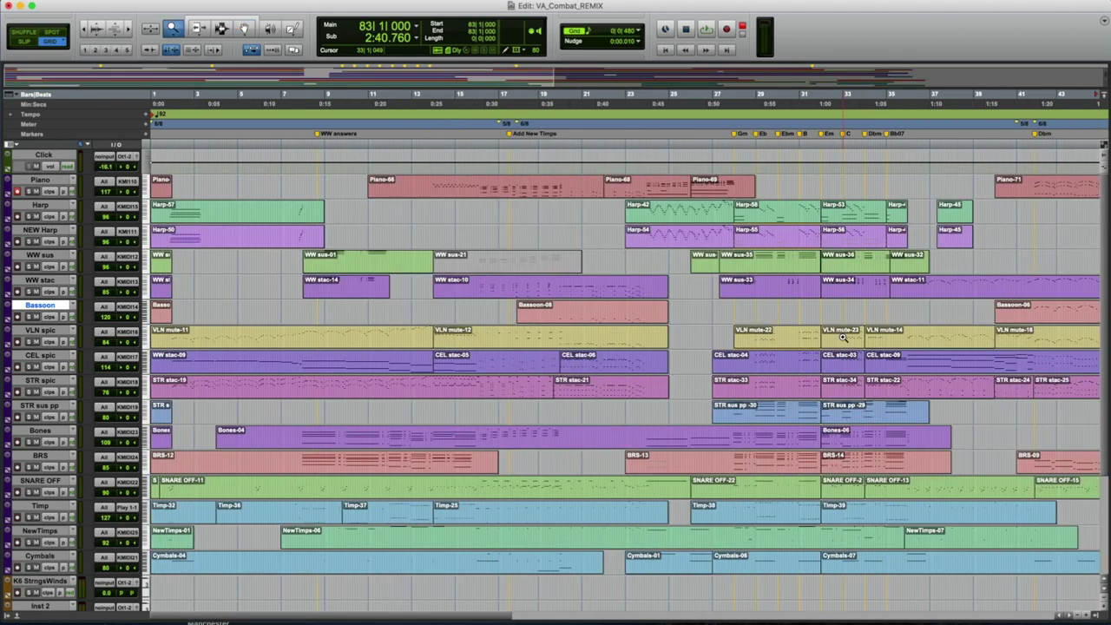